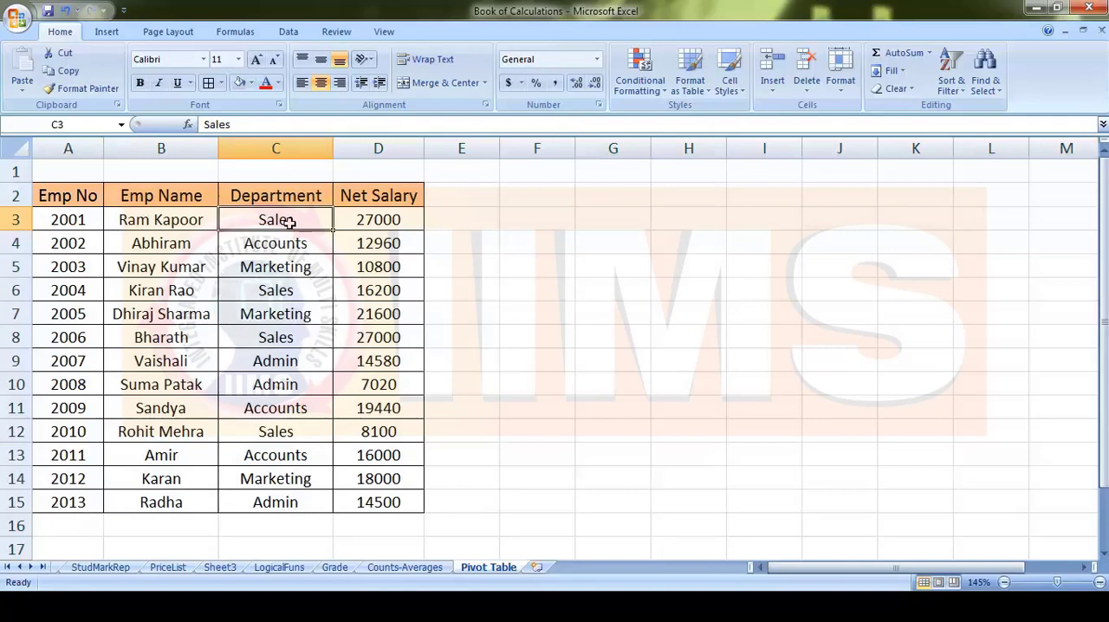
- Examine the employee table's names, departments and net salaries on the Pivot Table sheet
click(390, 220)
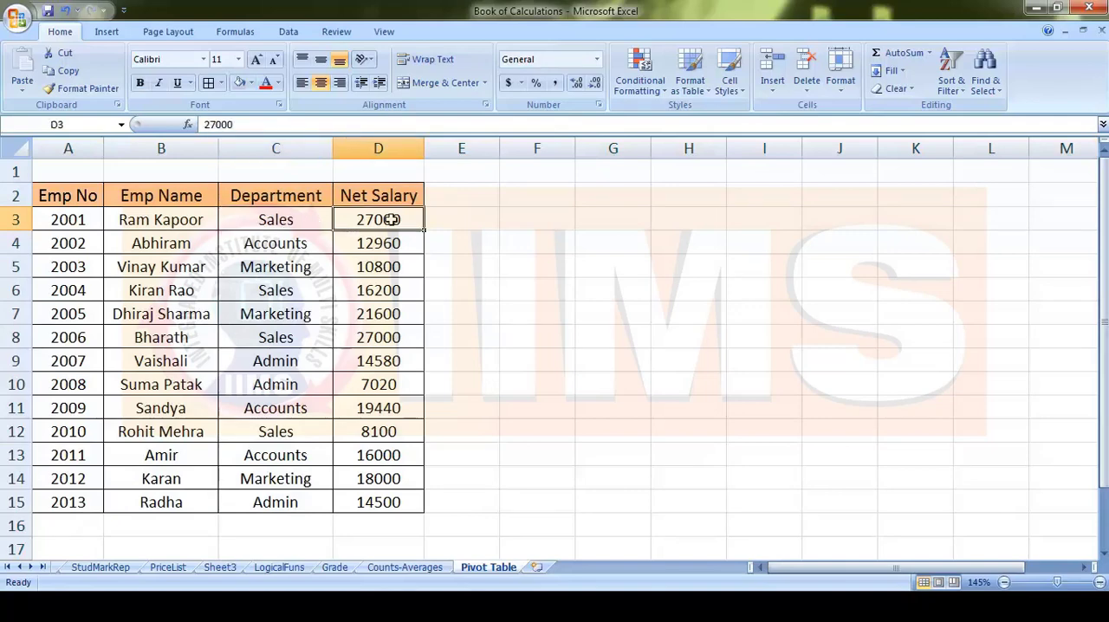
drag(168, 246, 166, 343)
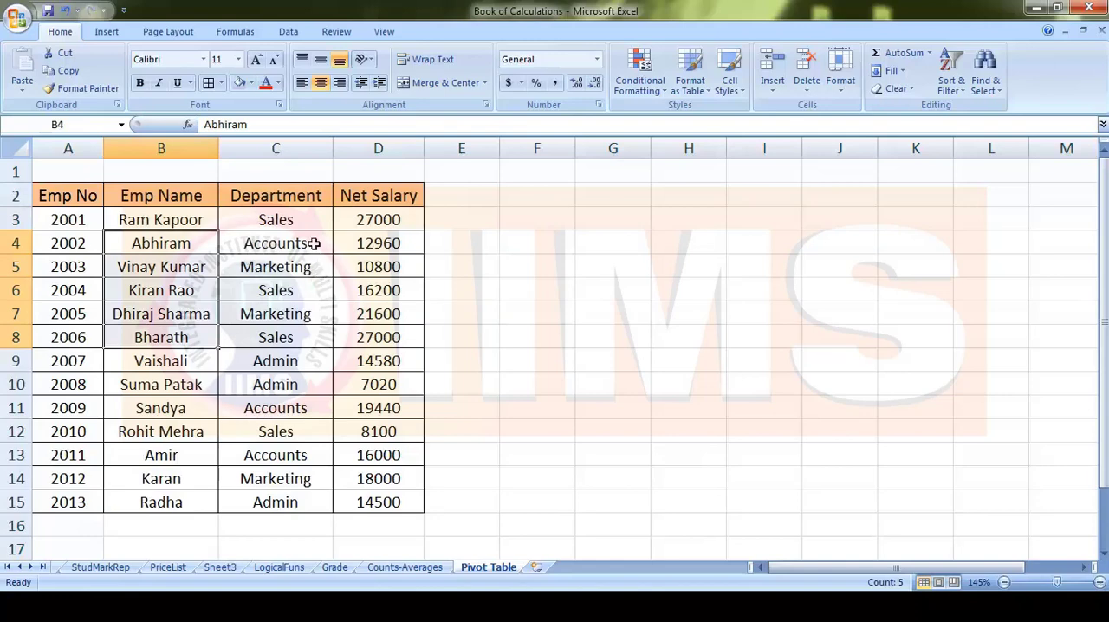
click(313, 244)
click(299, 334)
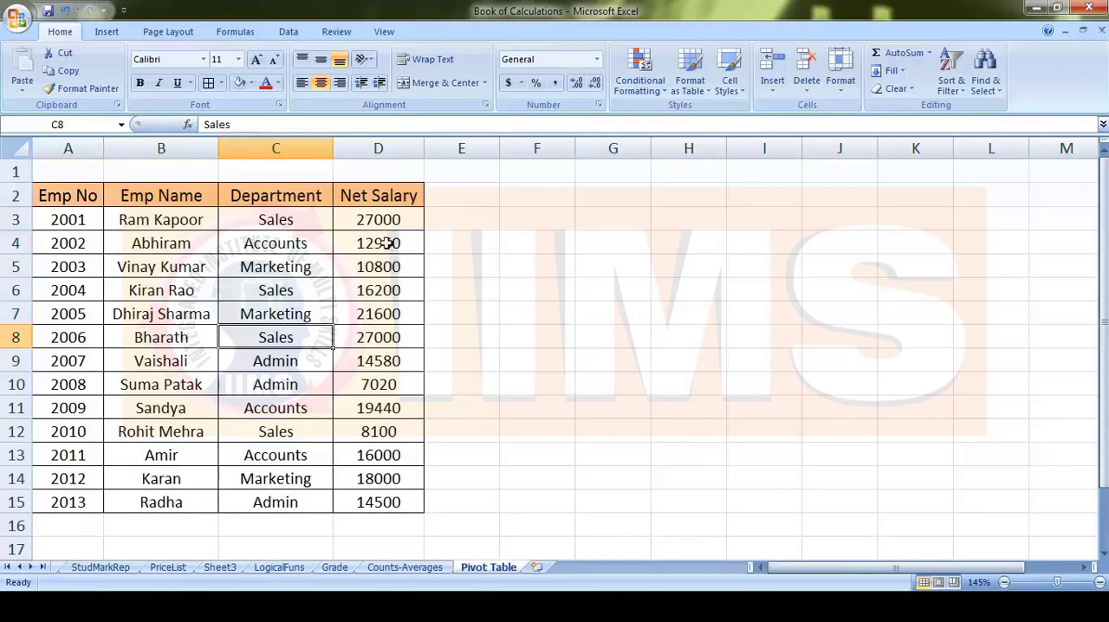
scroll(259, 360, down, 3)
scroll(259, 360, up, 3)
click(160, 307)
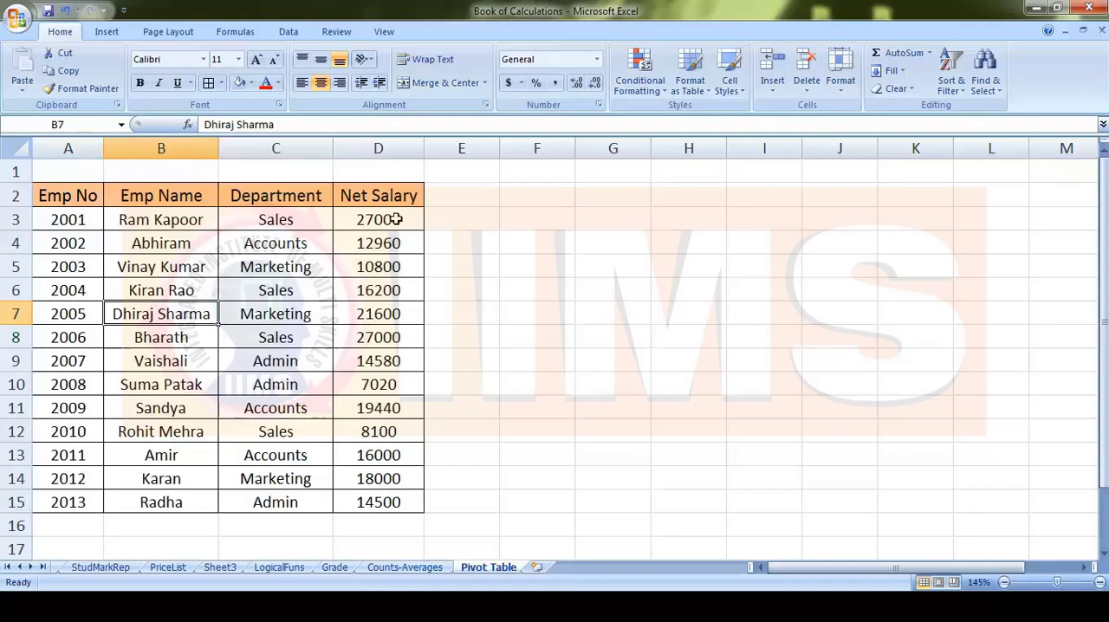
click(607, 237)
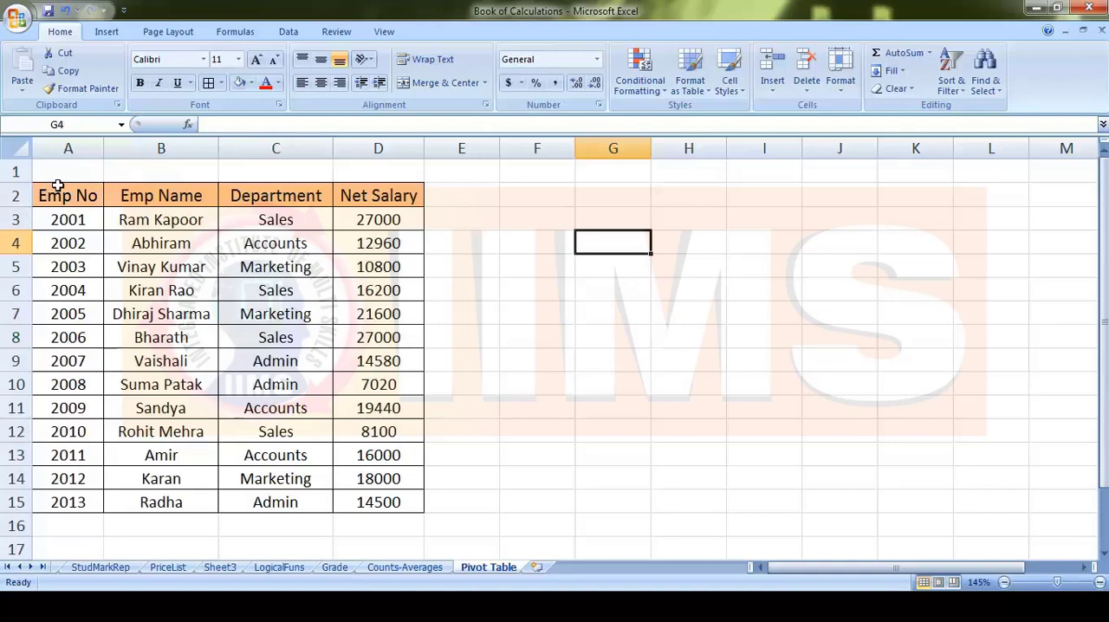
- Review the full extent of the employee data range A2:D15, from the Emp No heading to the last net salary
drag(59, 190, 377, 508)
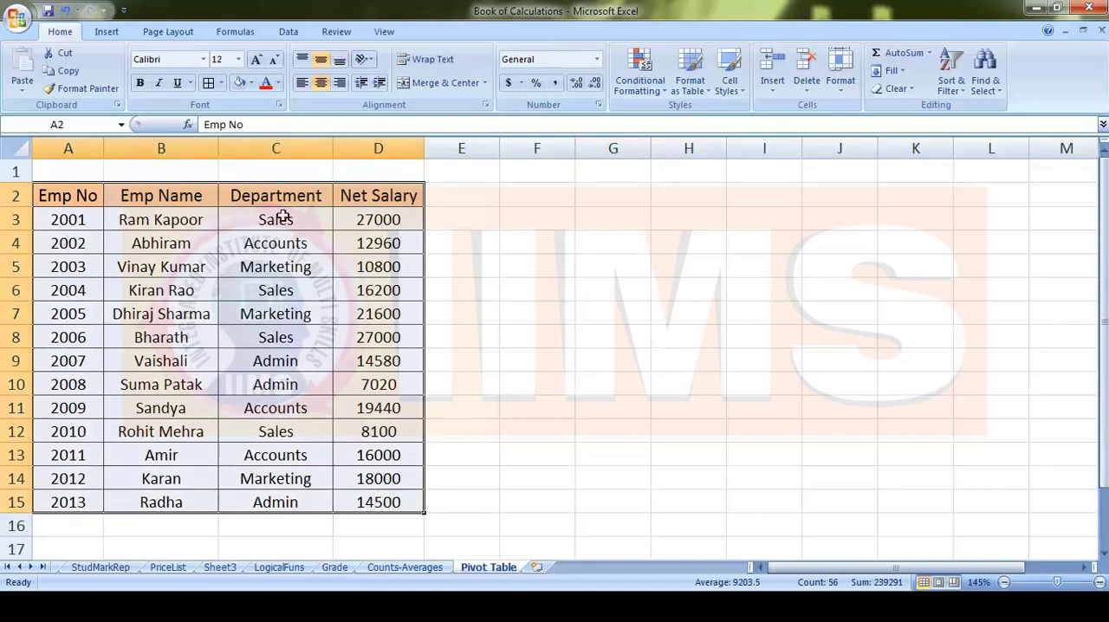
click(470, 203)
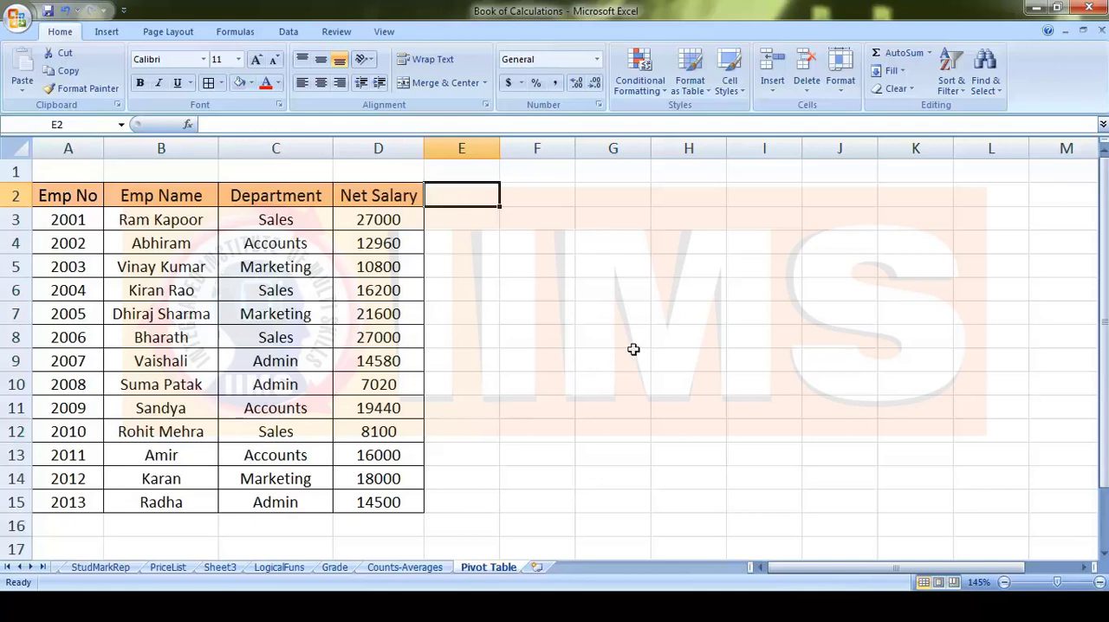
click(557, 286)
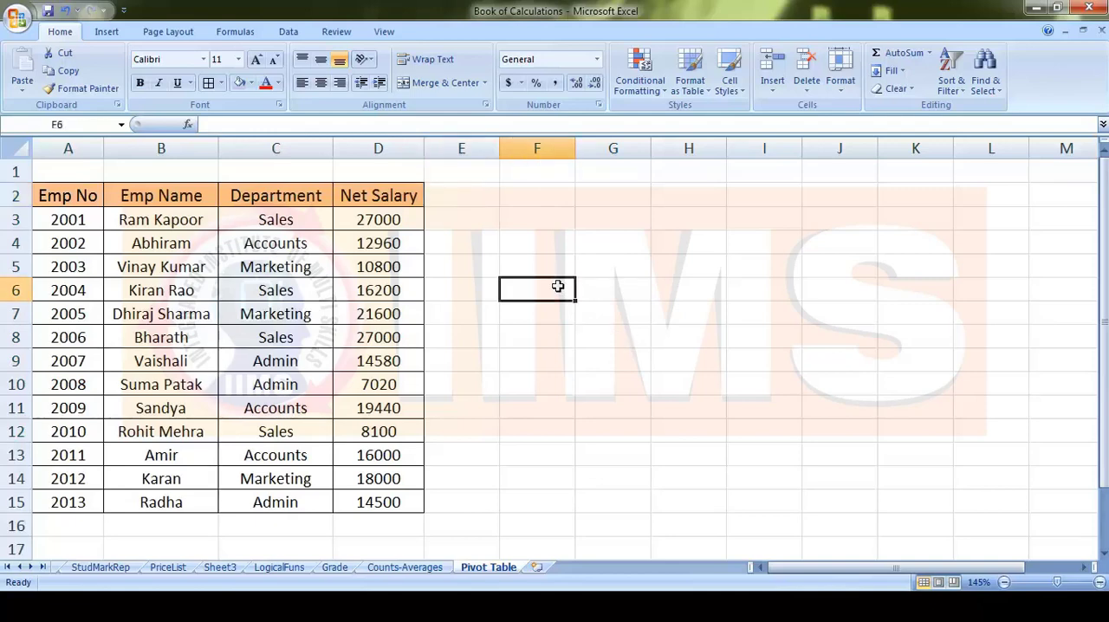
drag(78, 195, 396, 503)
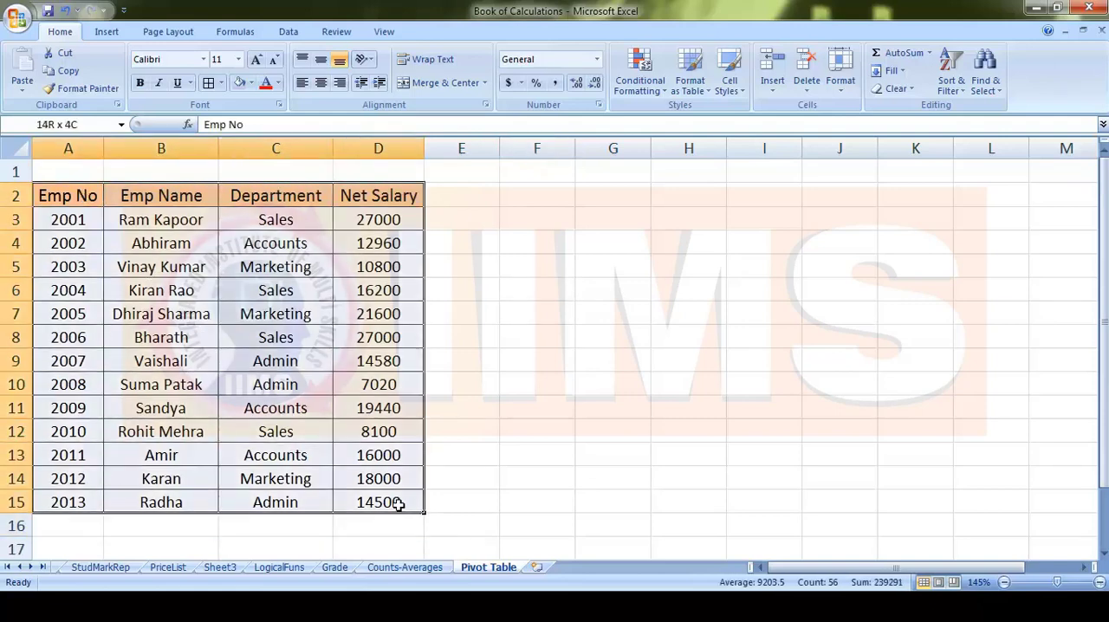
click(567, 385)
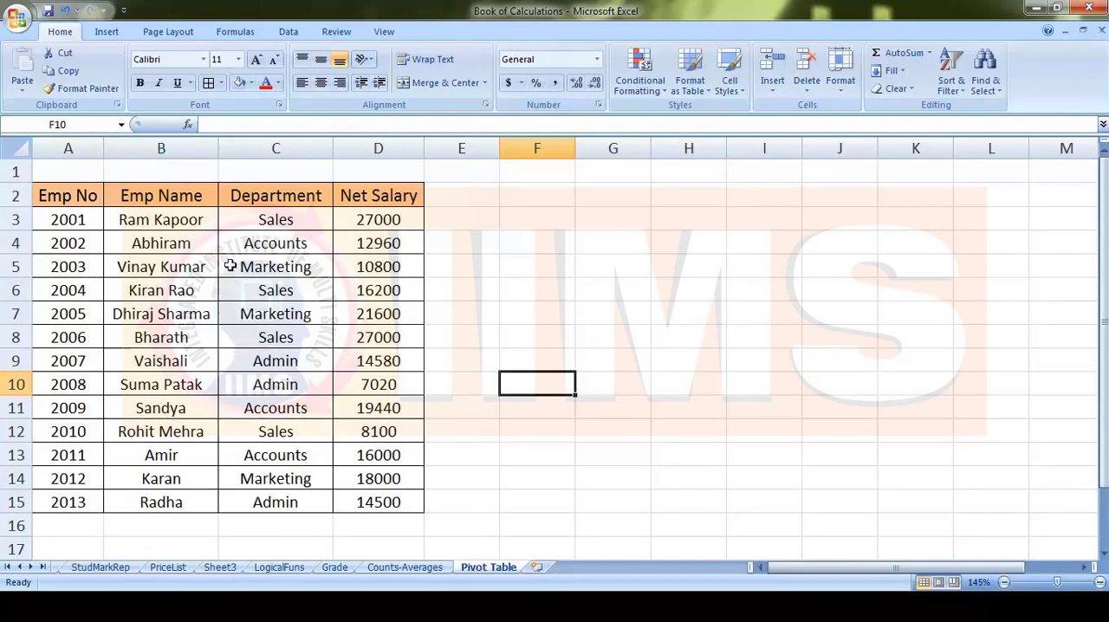
click(89, 198)
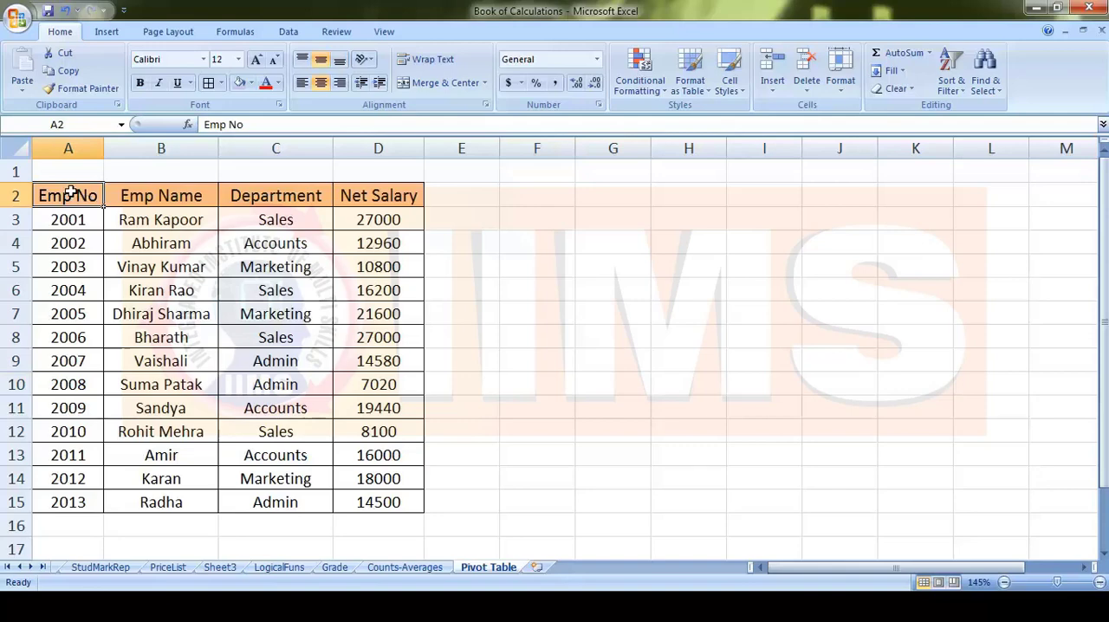
drag(70, 192, 415, 499)
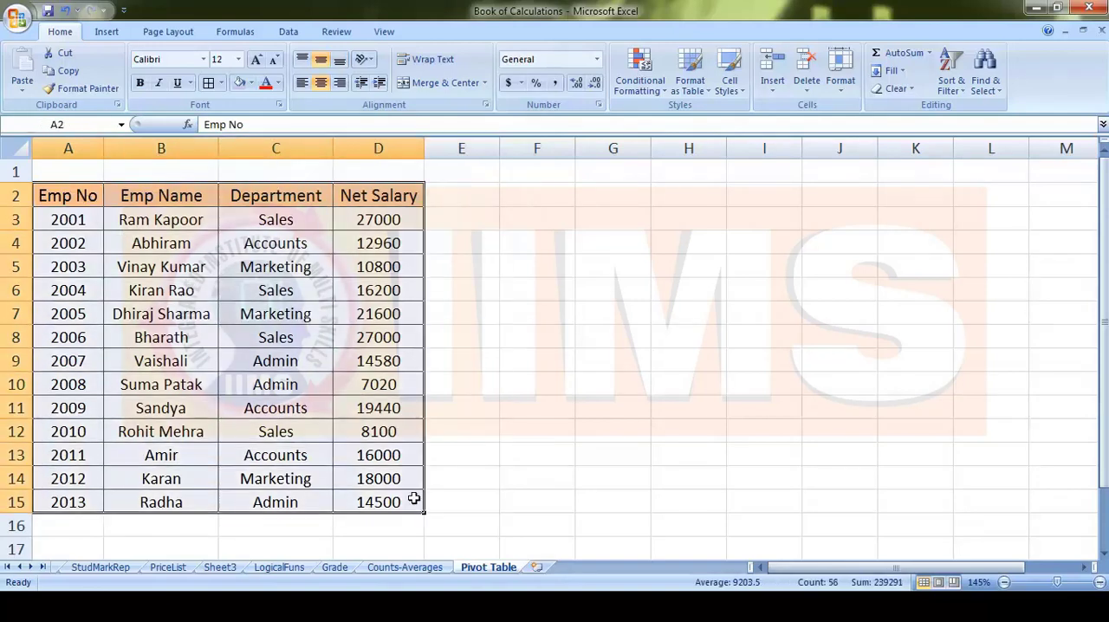
click(491, 280)
click(71, 191)
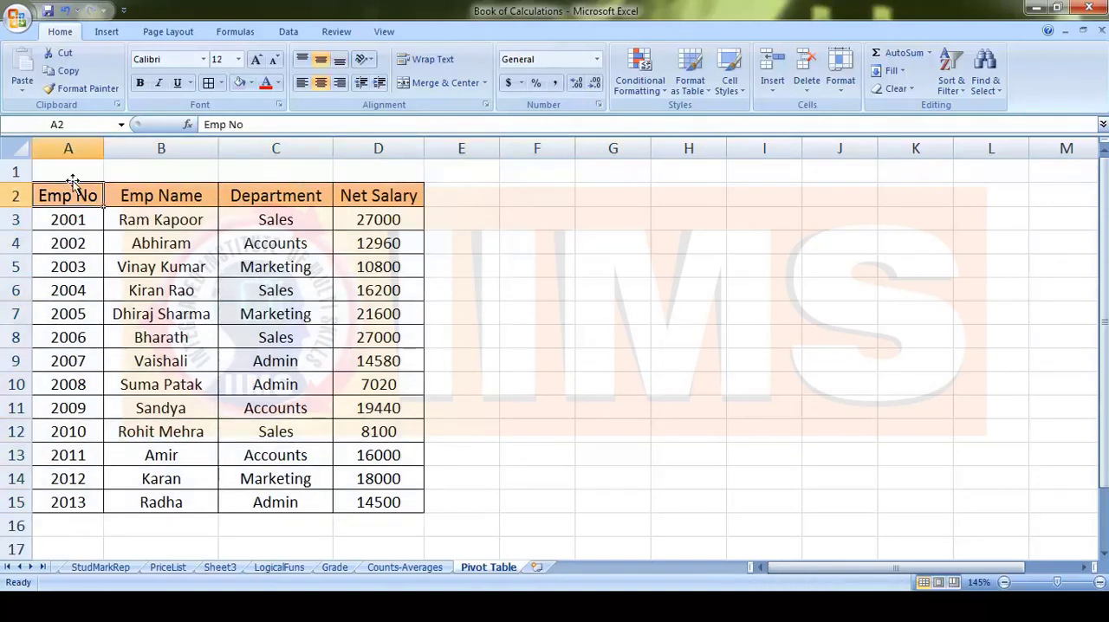
click(577, 310)
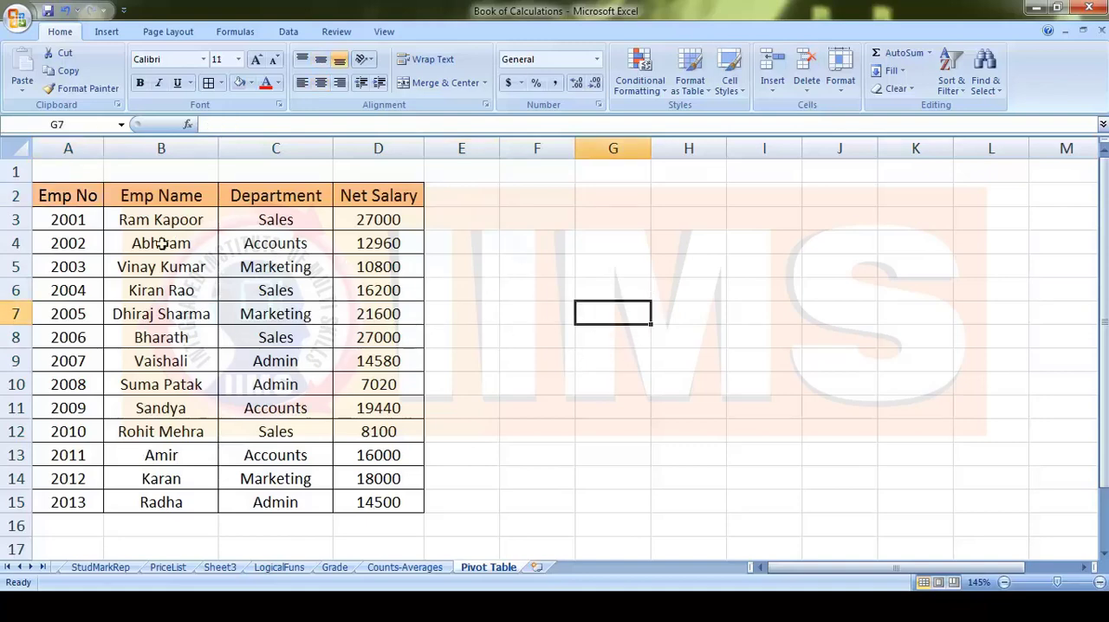
- Select the Emp No heading in cell A2 as the starting point for inserting a pivot table
click(82, 195)
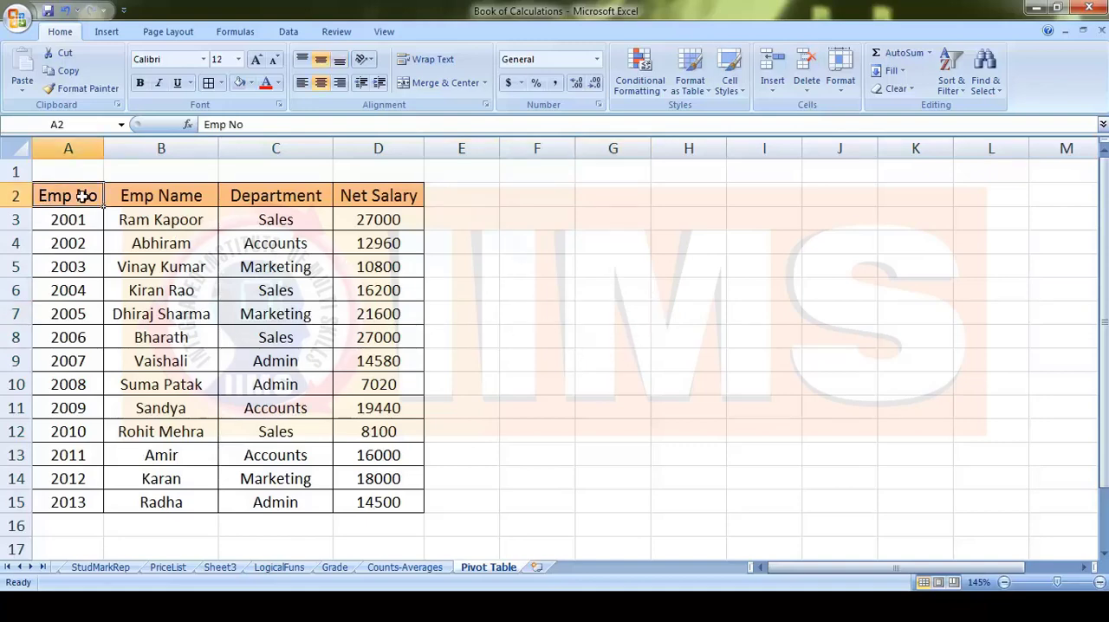
click(107, 33)
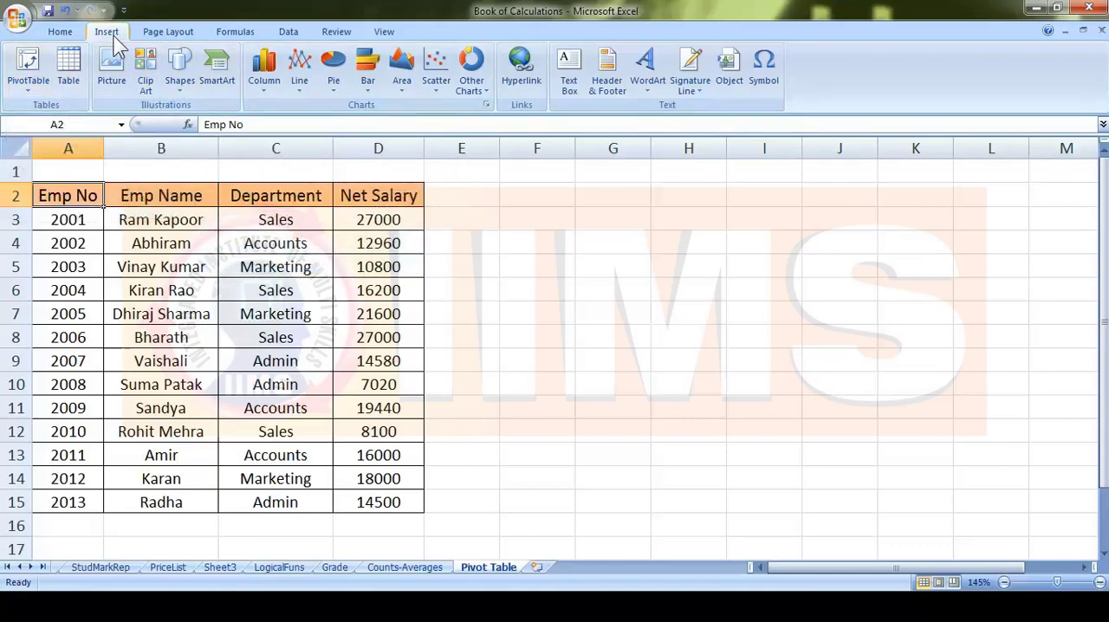
click(33, 90)
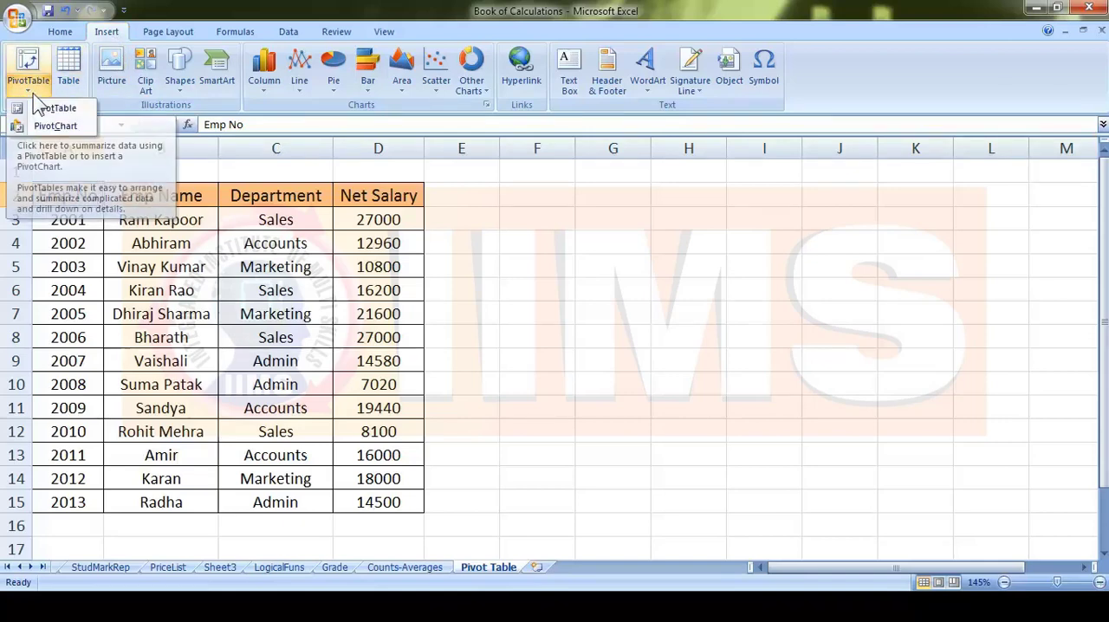
click(80, 109)
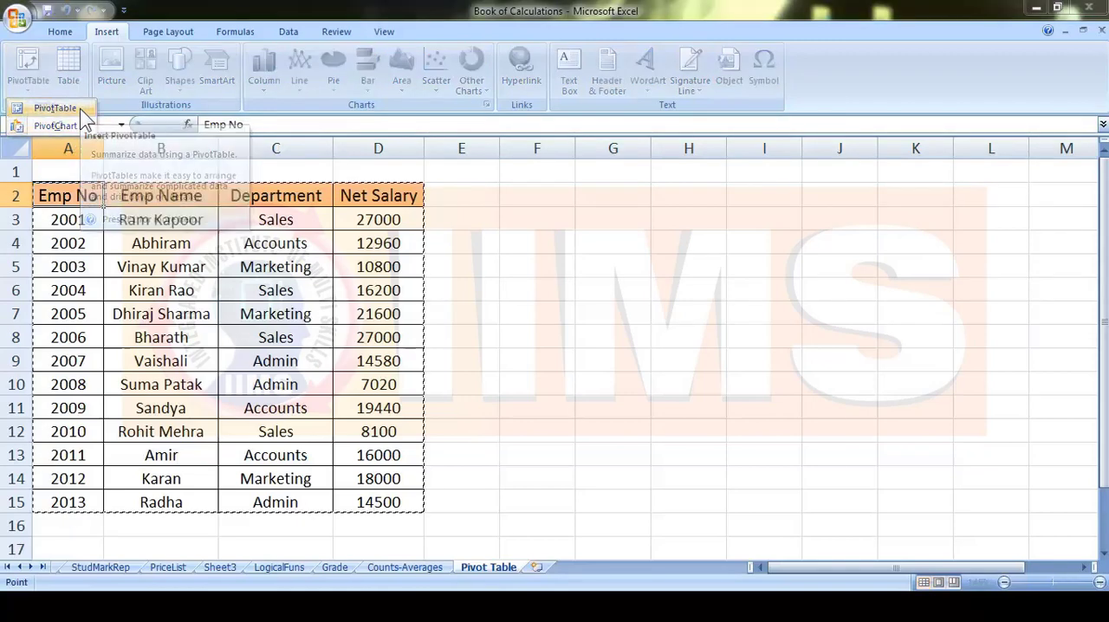
drag(691, 327, 674, 228)
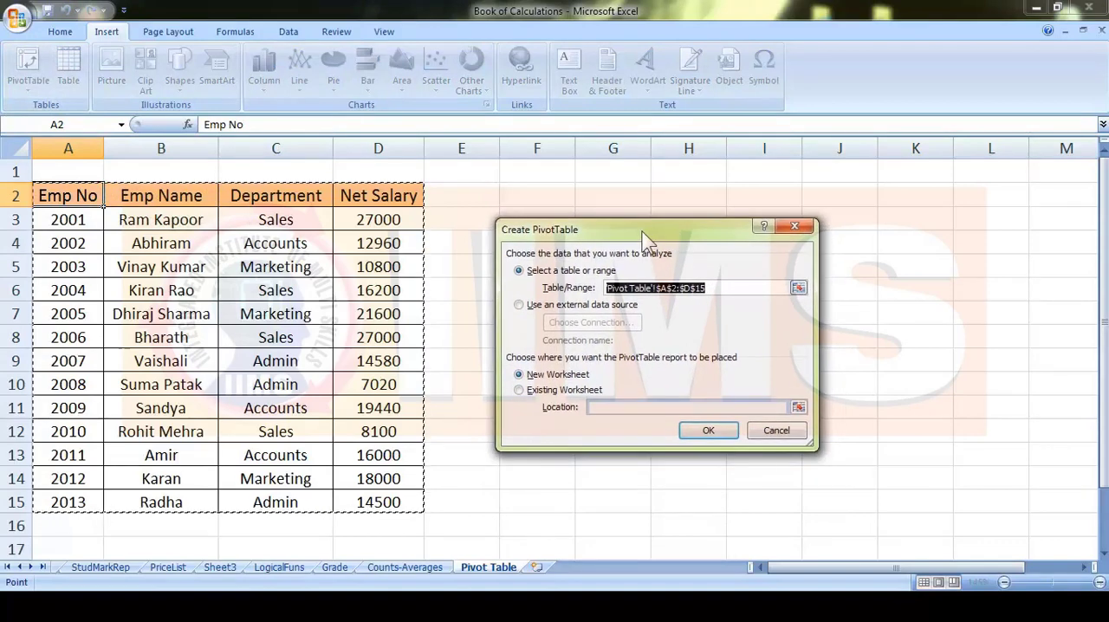
click(795, 226)
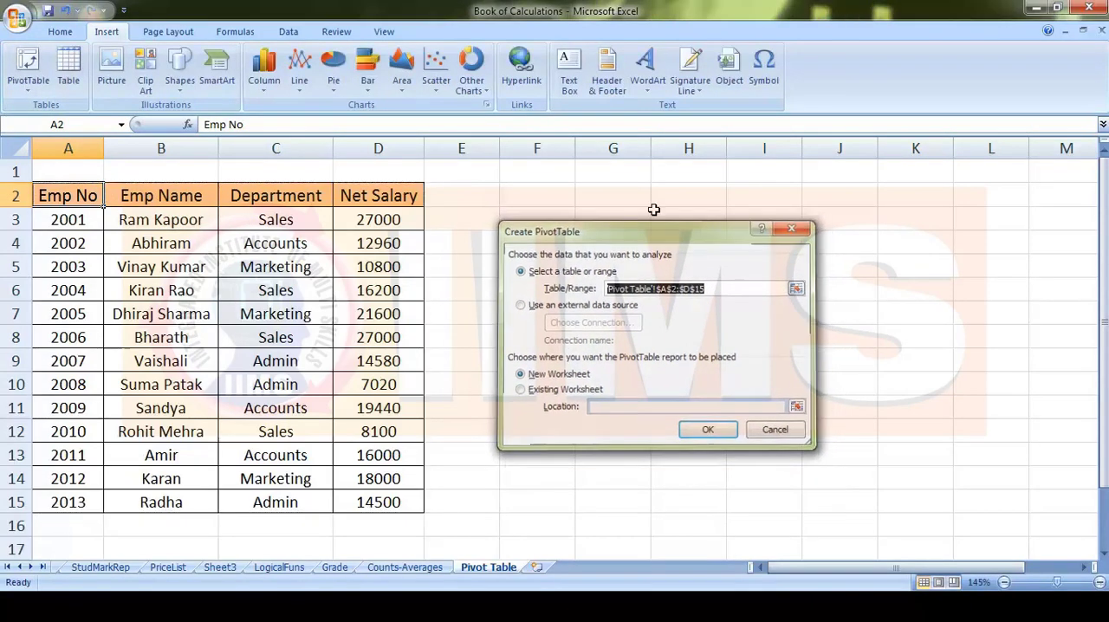
- Create a pivot table from the range 'Pivot Table'!$A$2:$D$15, placing the report on a new worksheet
click(28, 65)
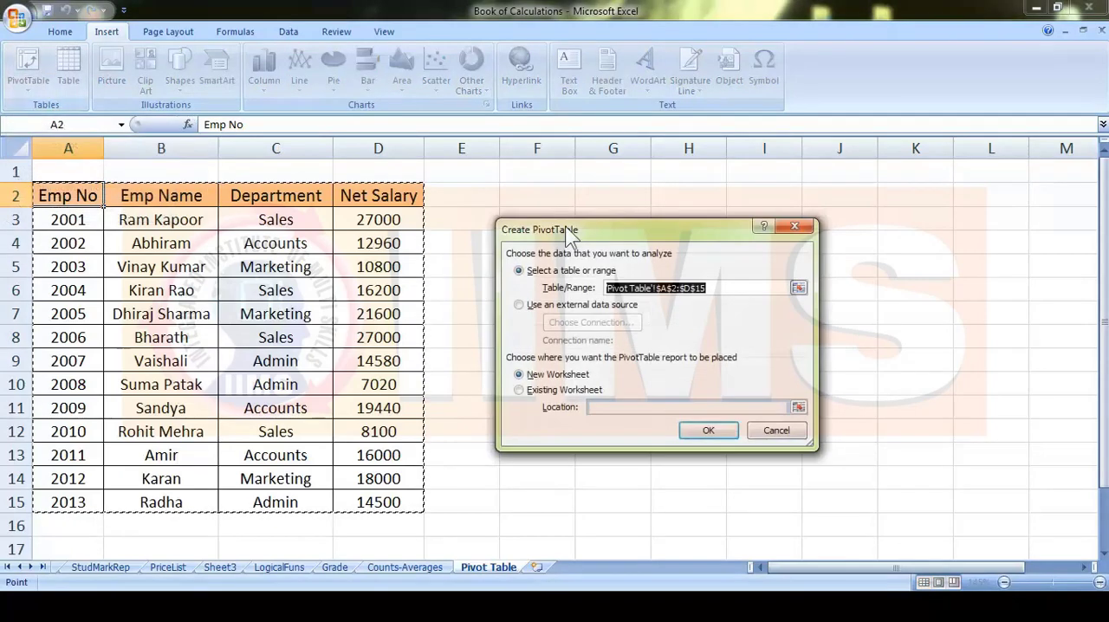
drag(693, 230, 666, 197)
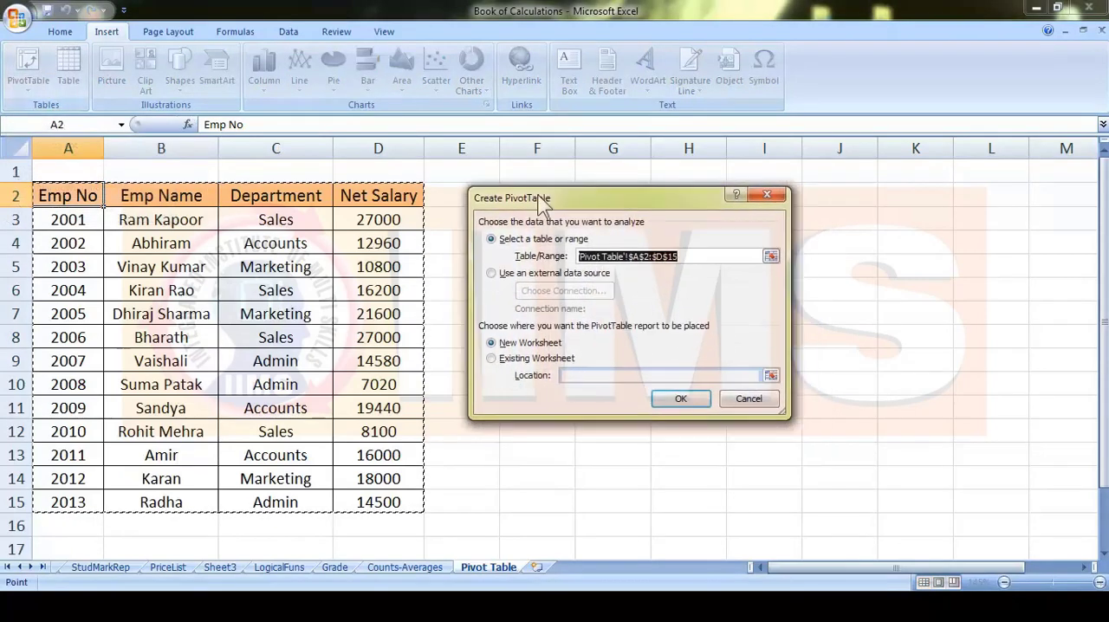
click(707, 256)
double_click(706, 257)
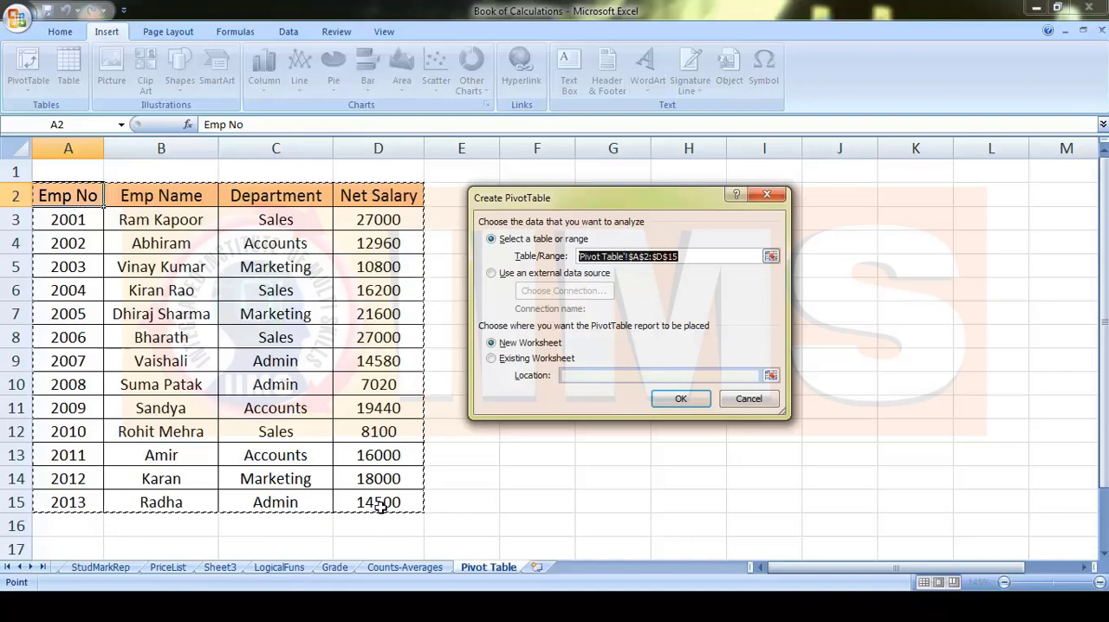
click(702, 257)
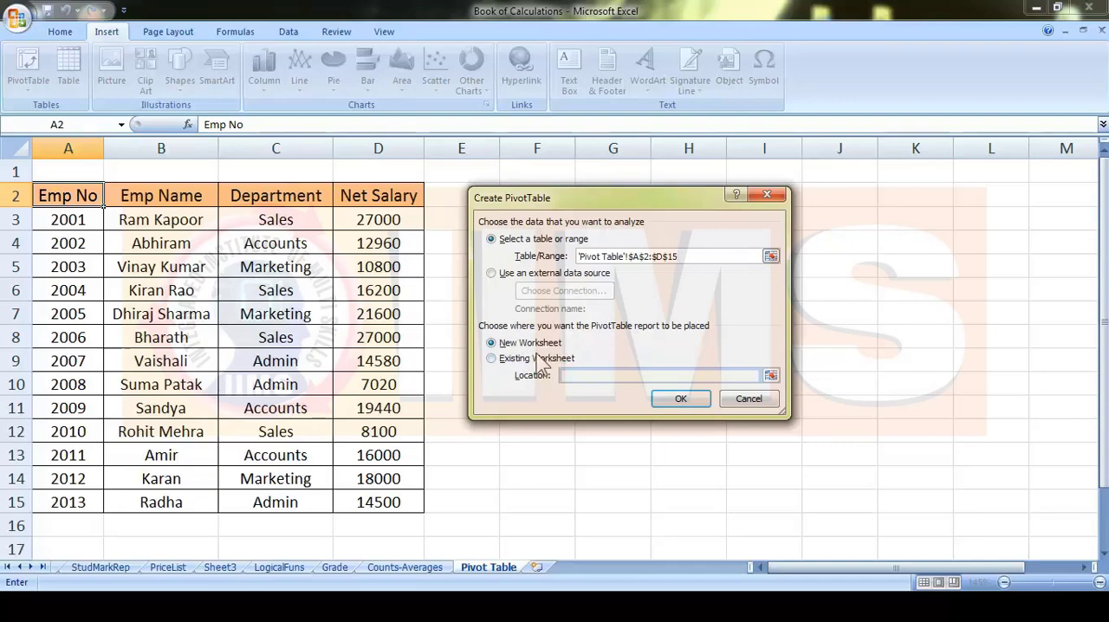
click(499, 360)
click(493, 343)
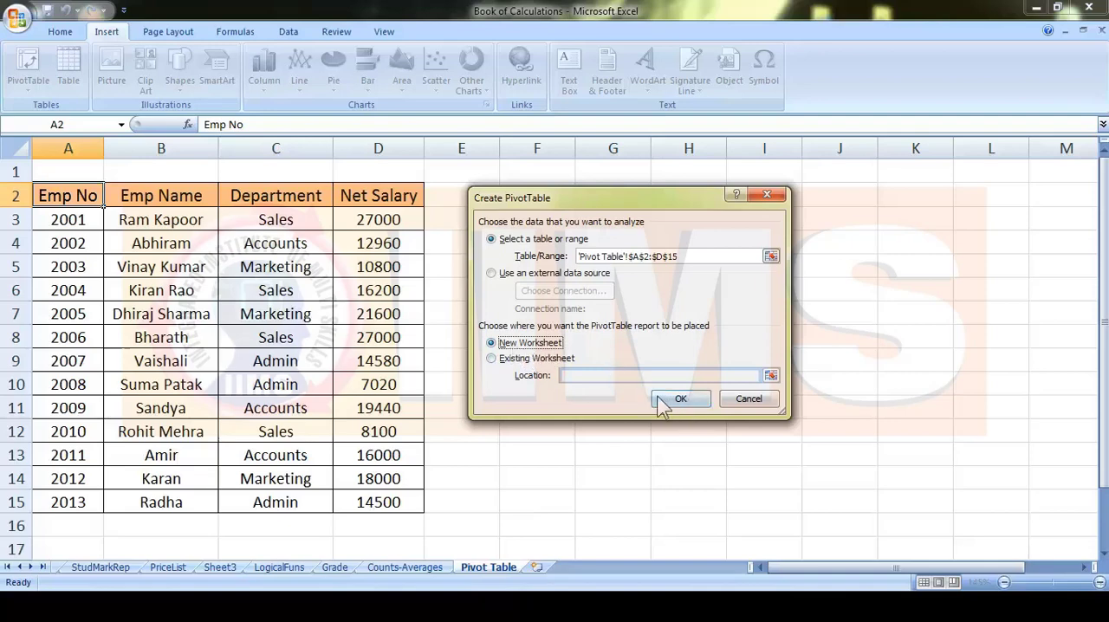
click(706, 401)
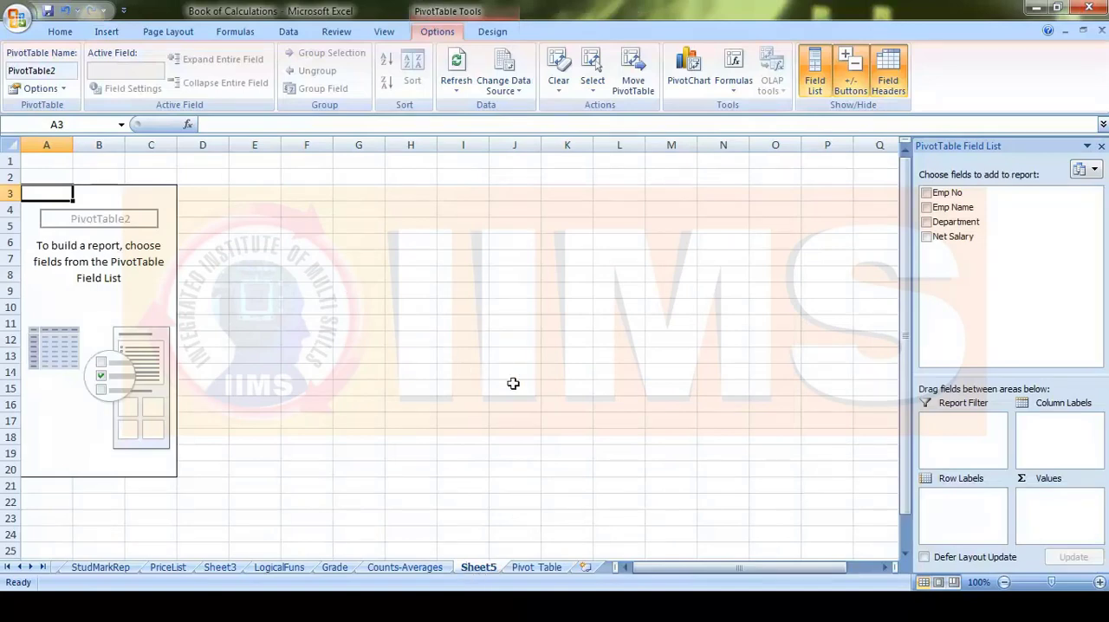
- Zoom the new pivot sheet to 130% and widen the PivotTable Field List
scroll(513, 384, up, 3)
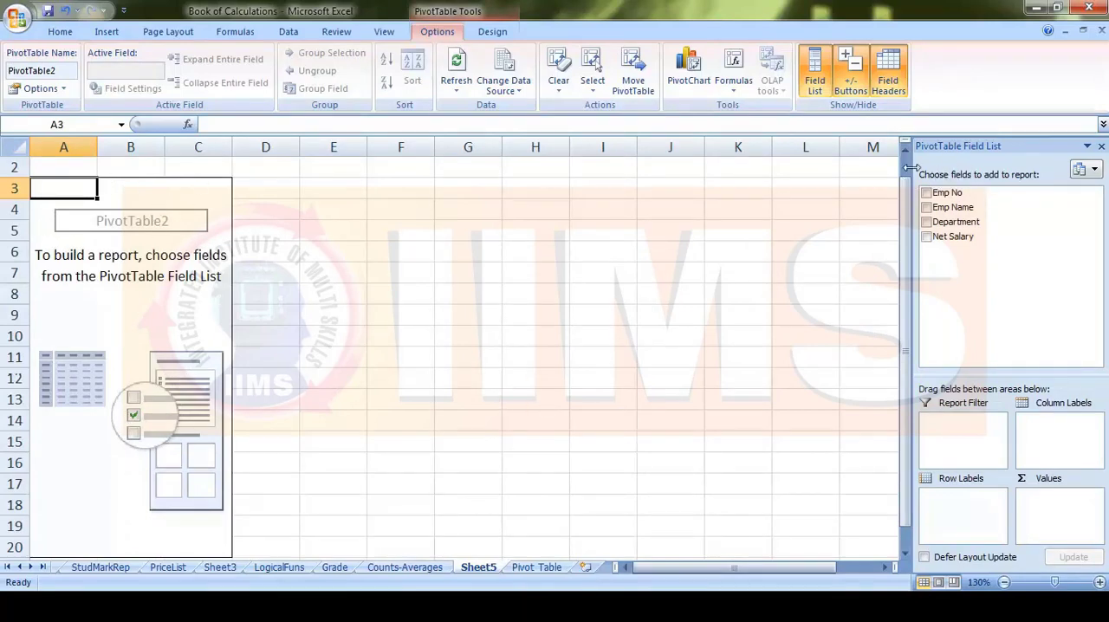
drag(910, 165, 819, 166)
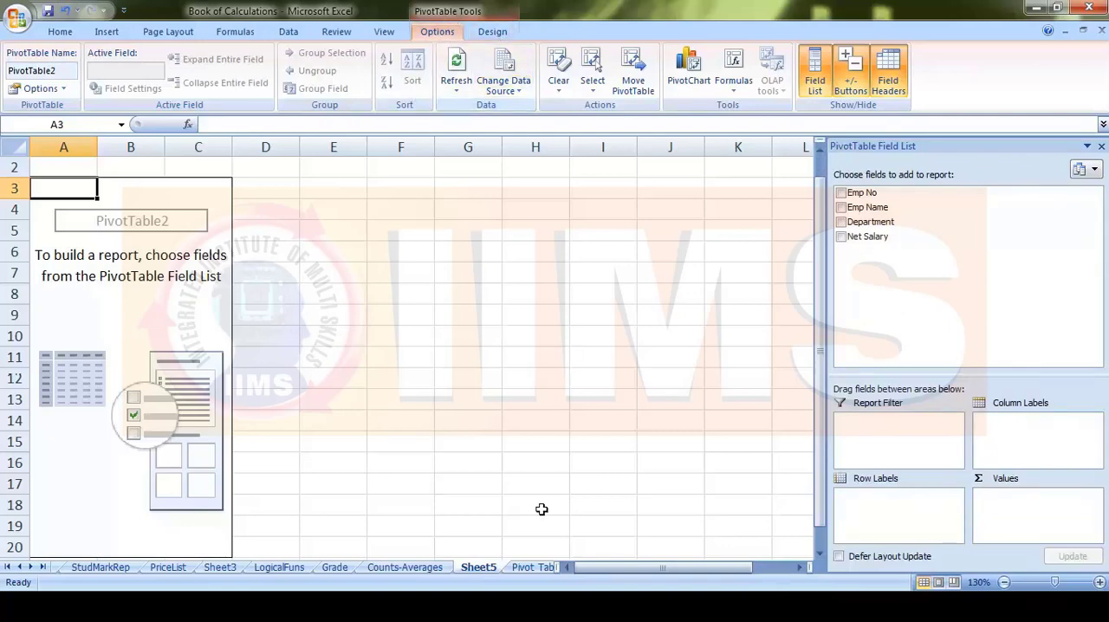
- Compare the source table's columns with the field list on Sheet5, and add the Emp Name field to the pivot table's row labels
click(535, 567)
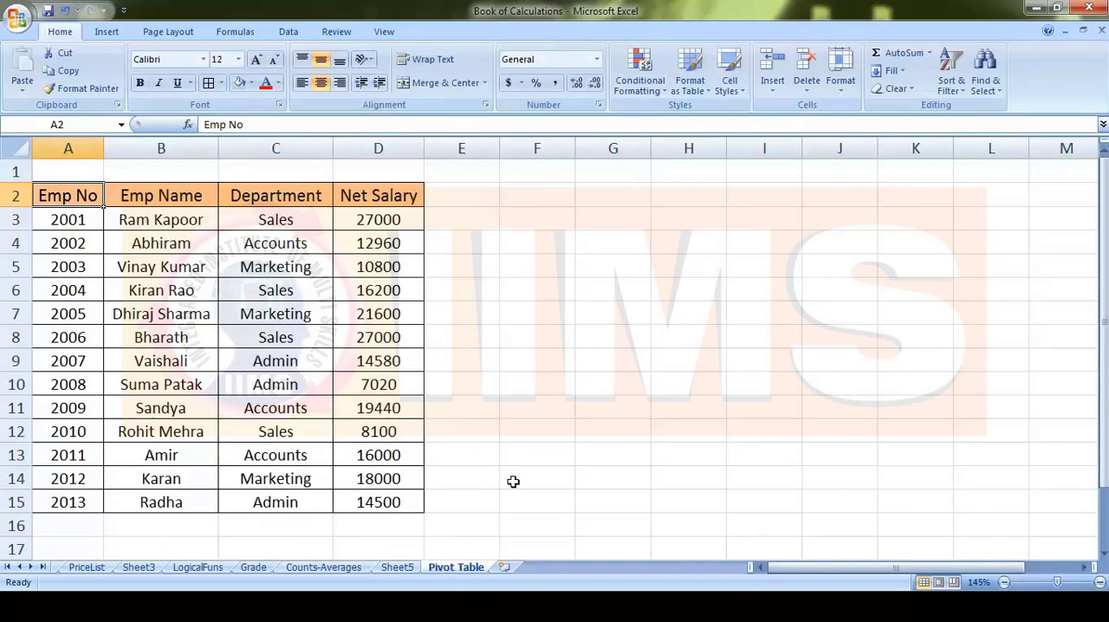
click(401, 567)
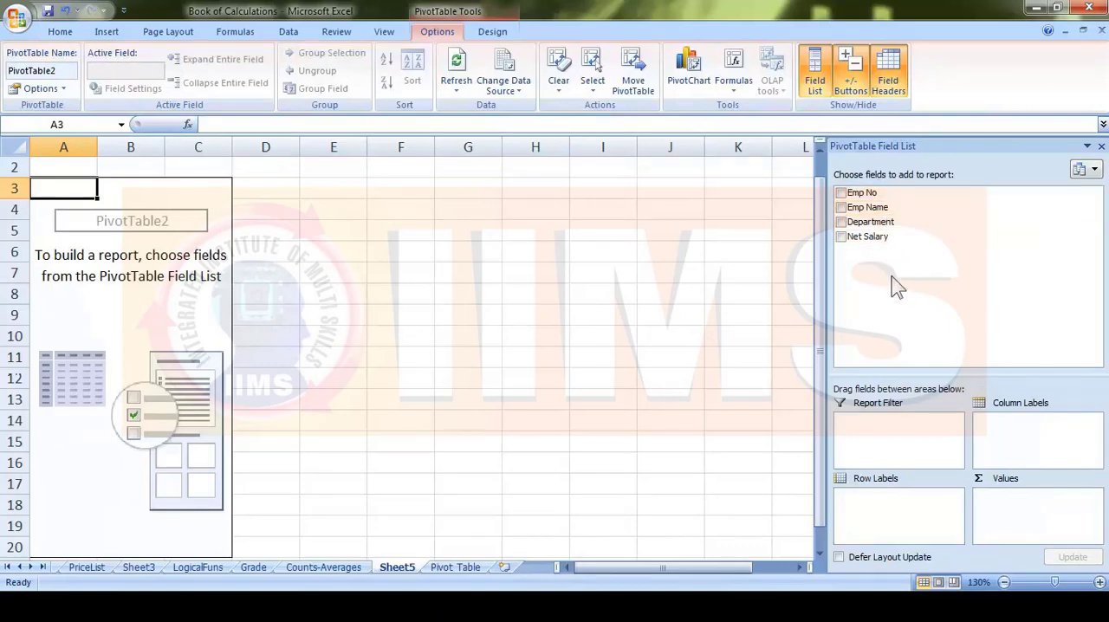
click(444, 567)
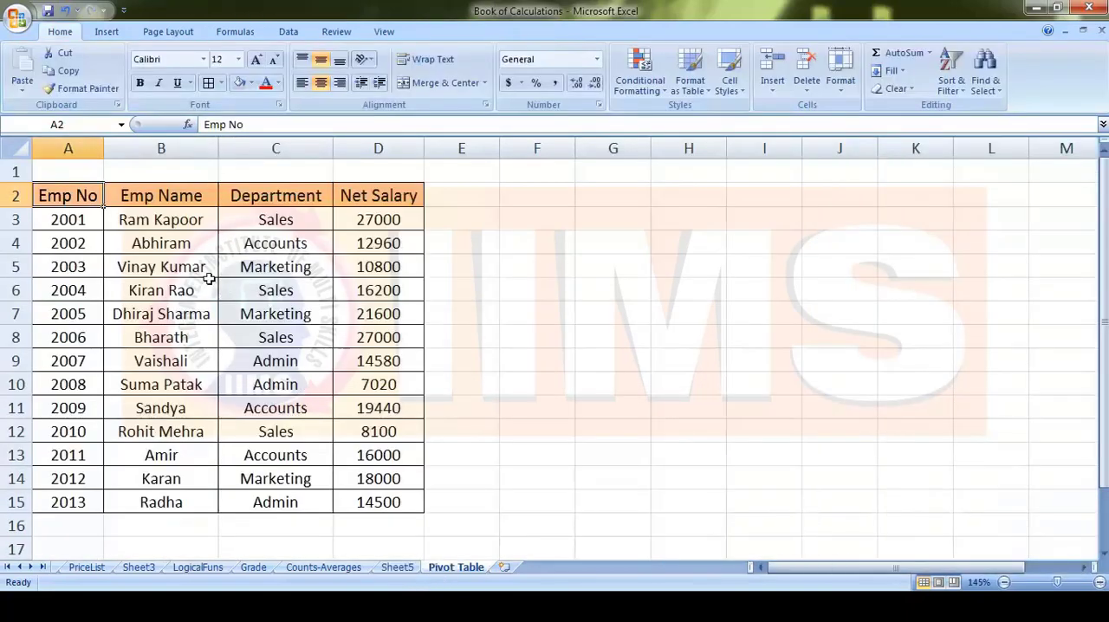
click(401, 569)
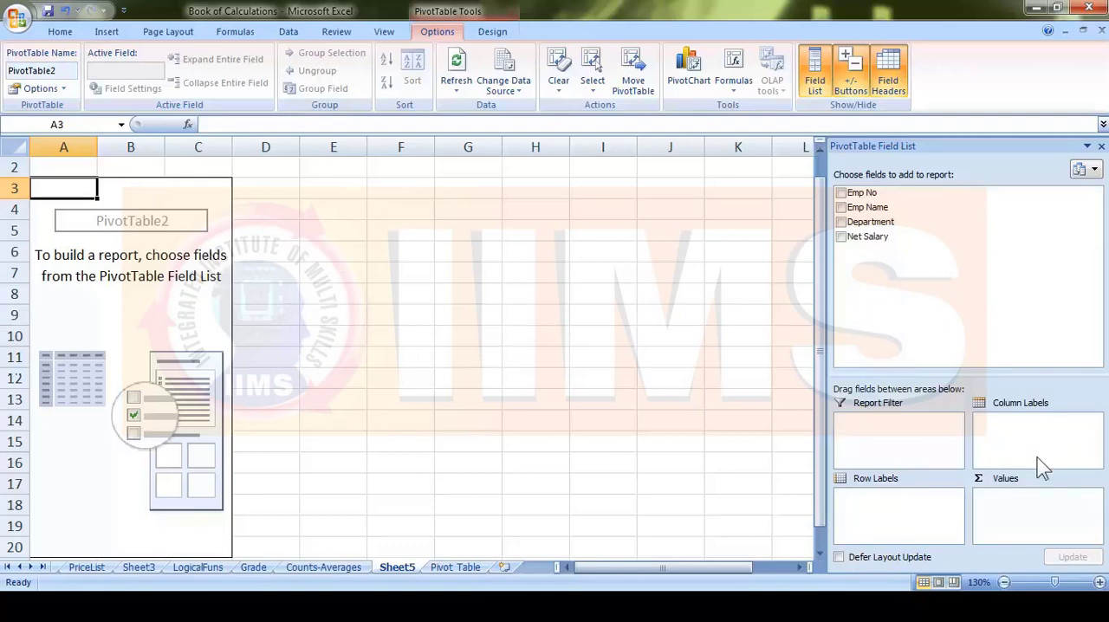
click(840, 208)
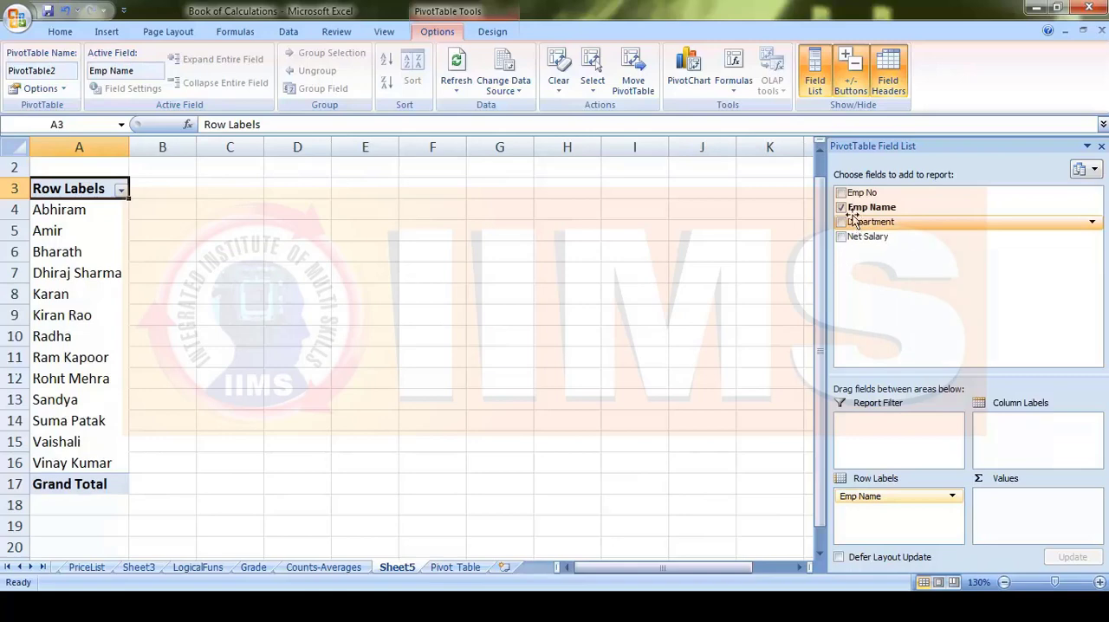
click(121, 191)
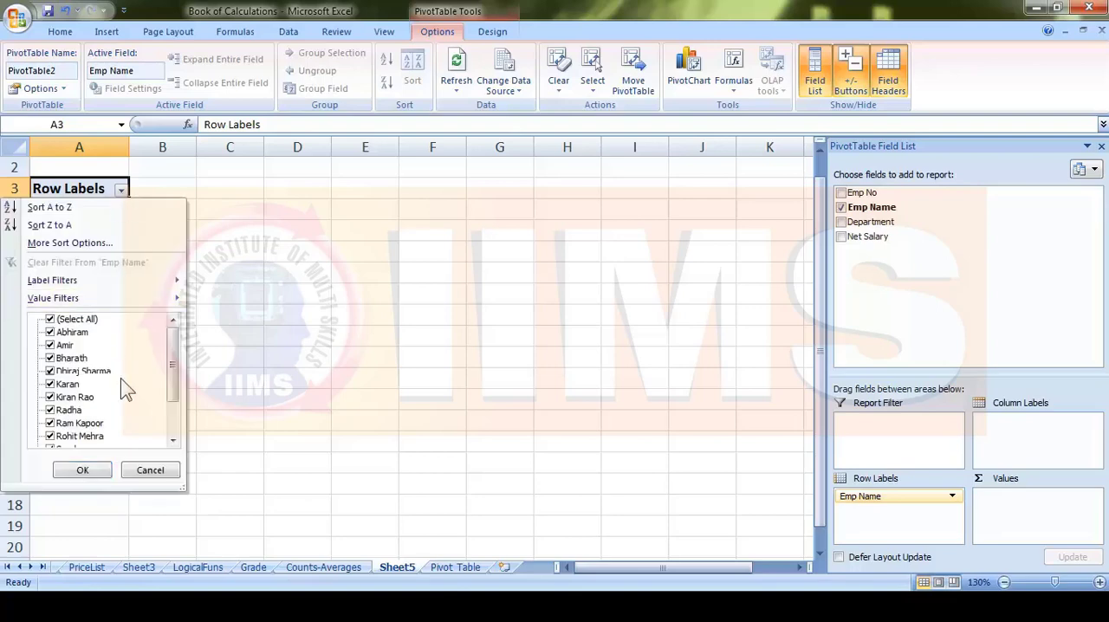
click(150, 469)
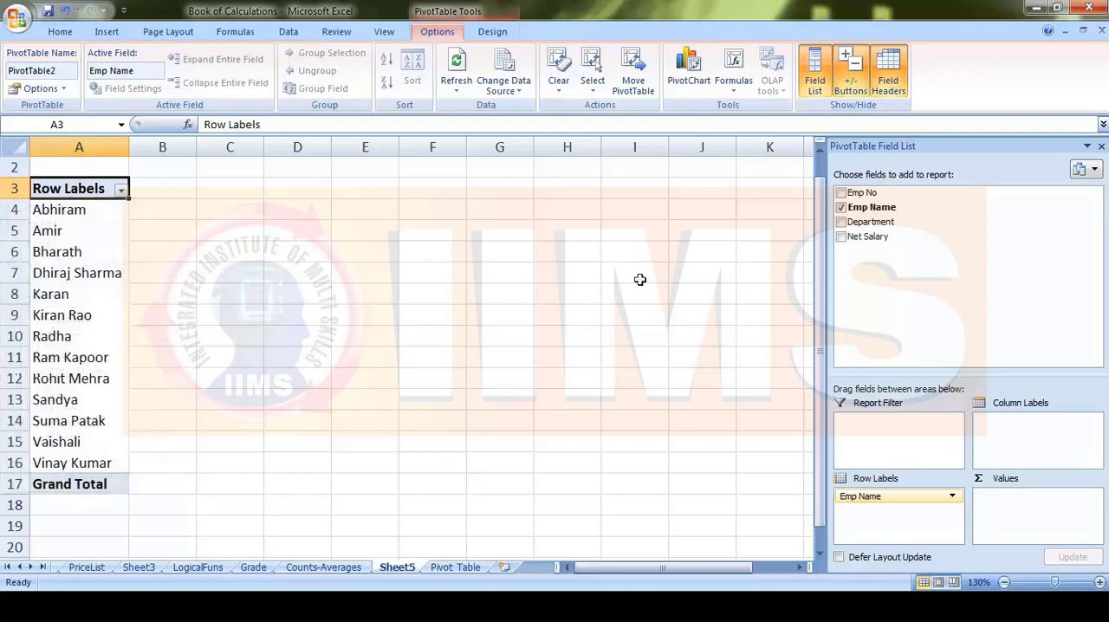
- Add the Department field to the row labels, and clear both Department and Emp Name from the report
click(841, 222)
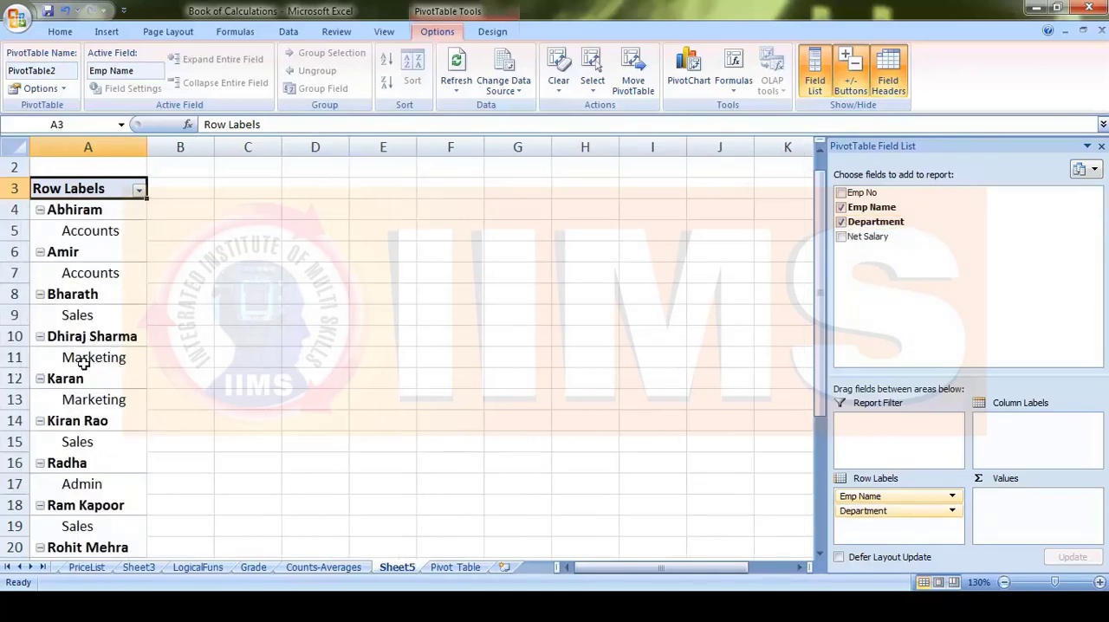
scroll(90, 386, down, 2)
scroll(90, 387, up, 3)
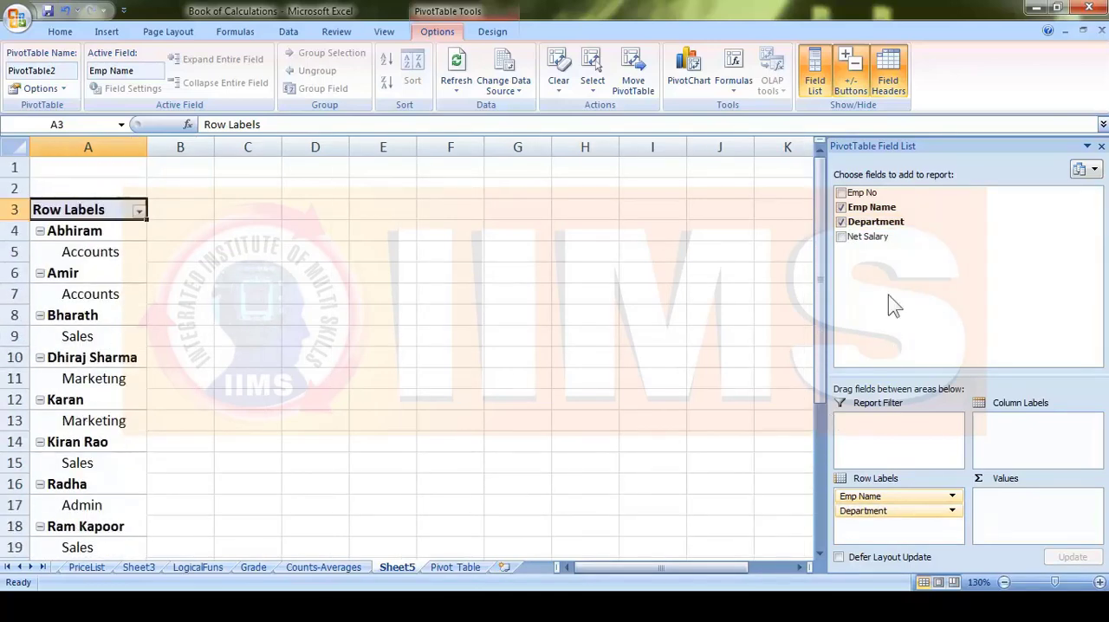
click(841, 222)
click(840, 207)
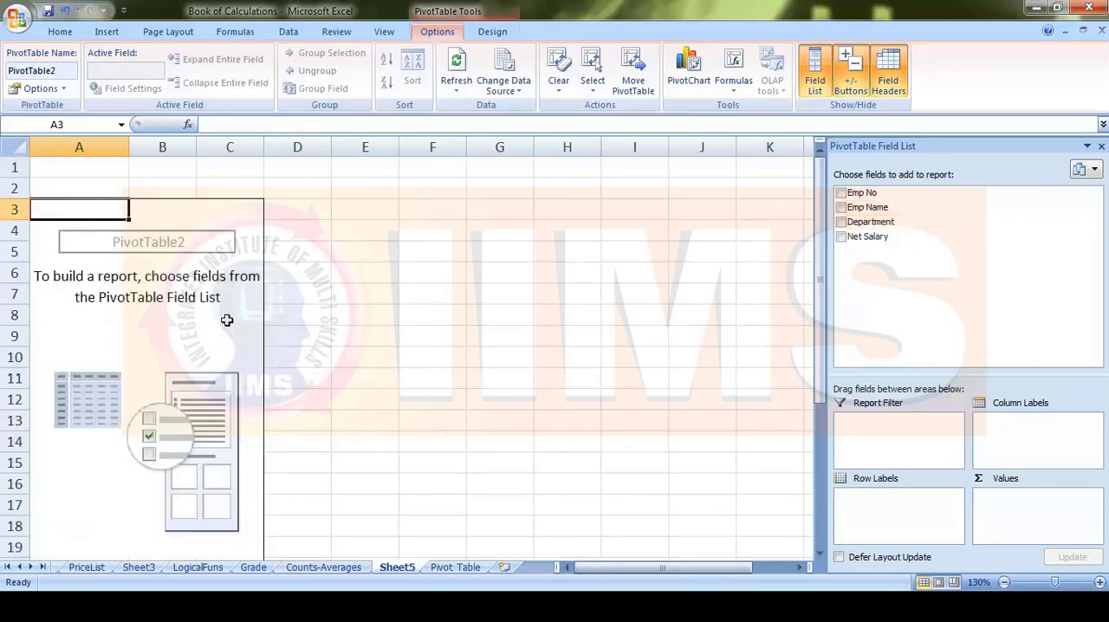
- Place the Emp Name field in the Row Labels area, with the Department field below it
click(875, 208)
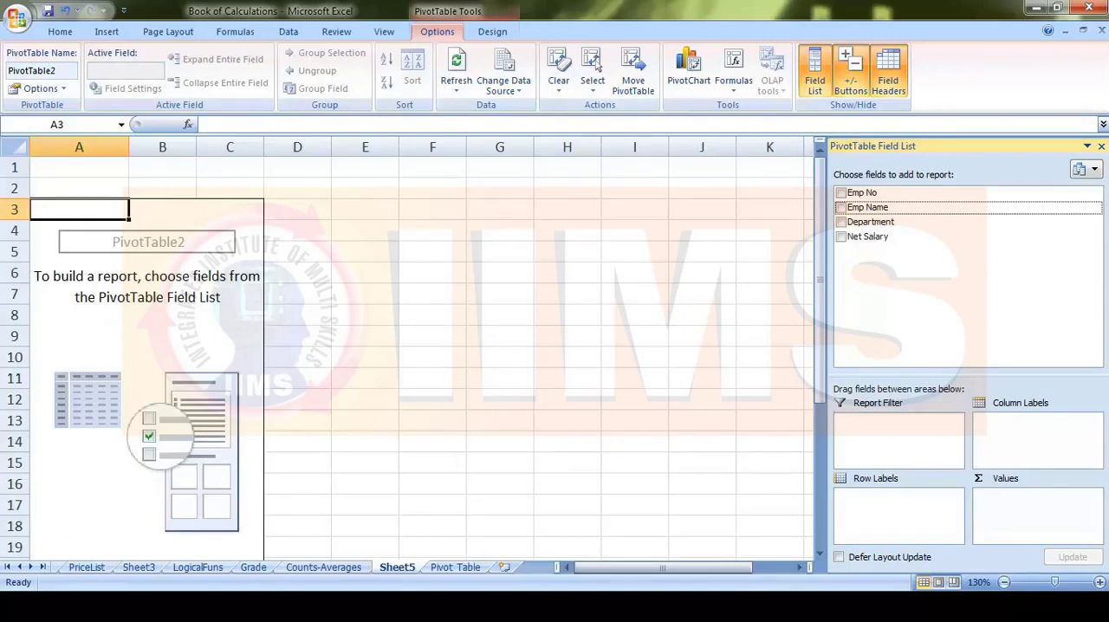
drag(868, 207, 884, 506)
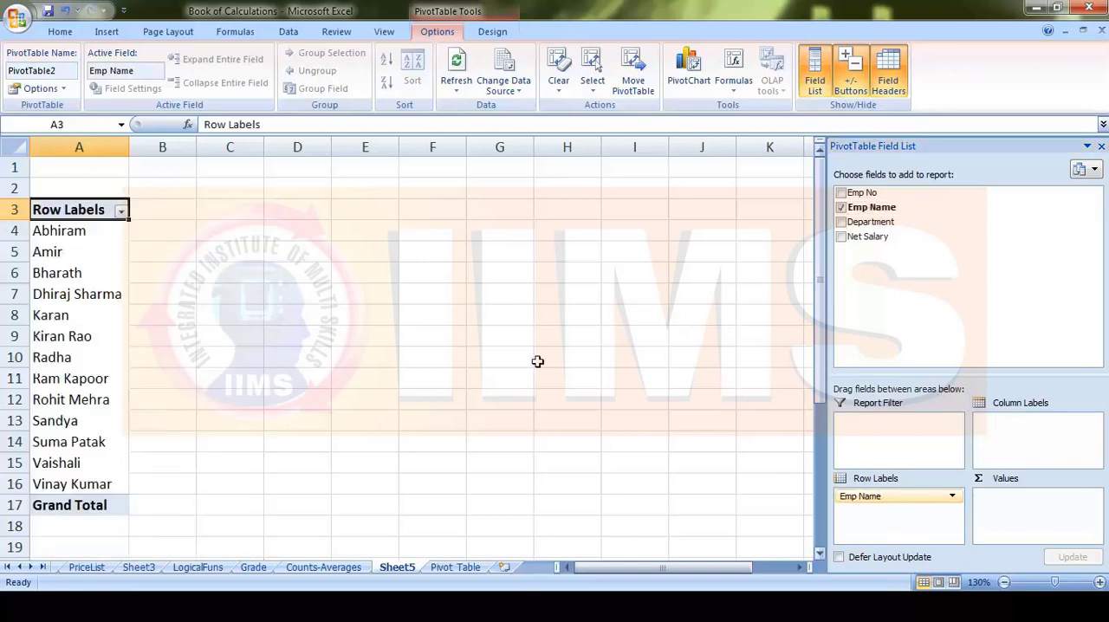
click(879, 224)
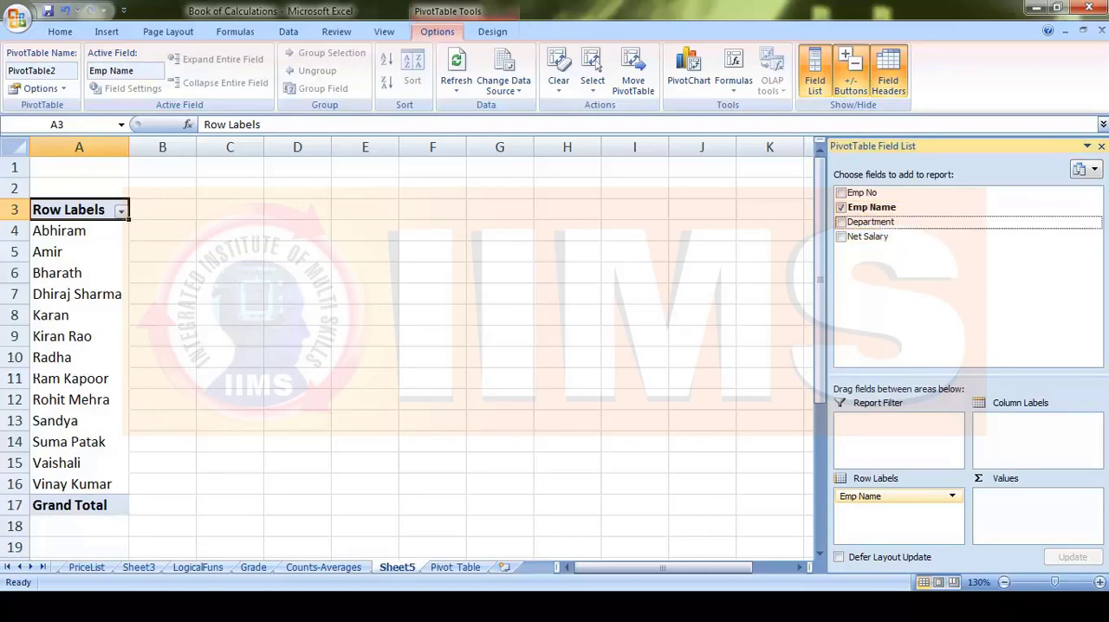
drag(871, 222, 896, 515)
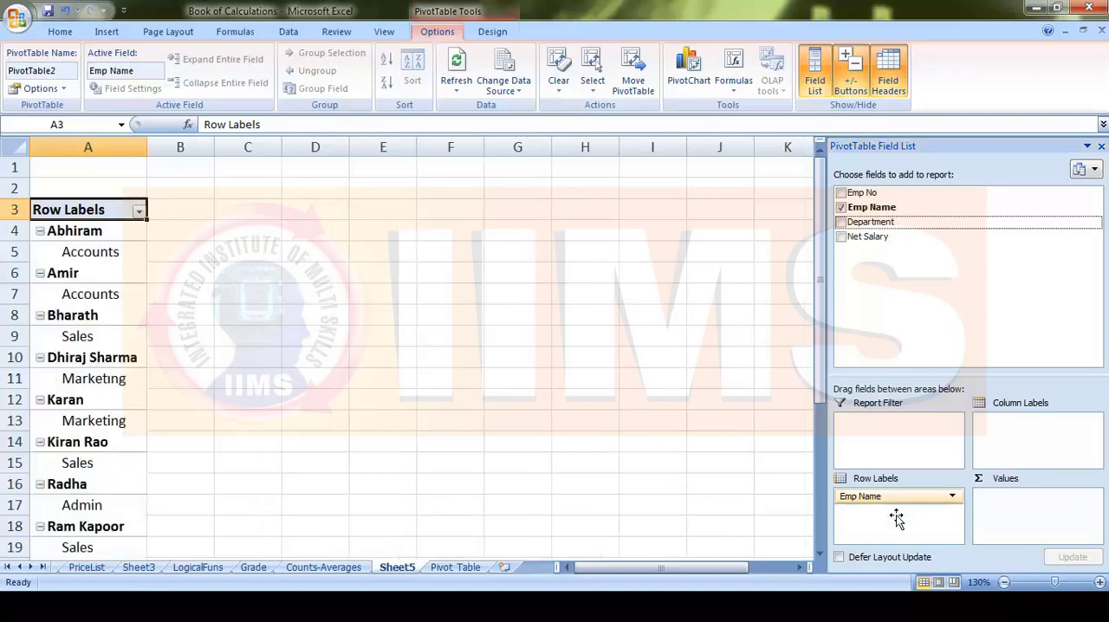
- Examine how the pivot table lists each employee's department, from the first row down to the grand total
scroll(104, 317, down, 2)
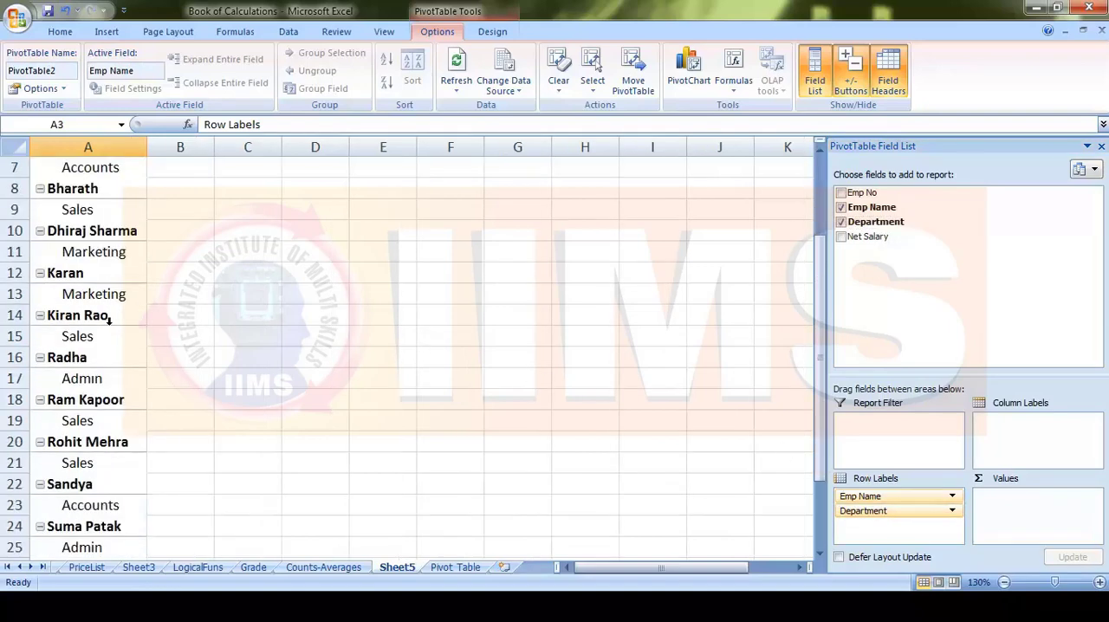
scroll(82, 232, up, 1)
scroll(90, 220, up, 1)
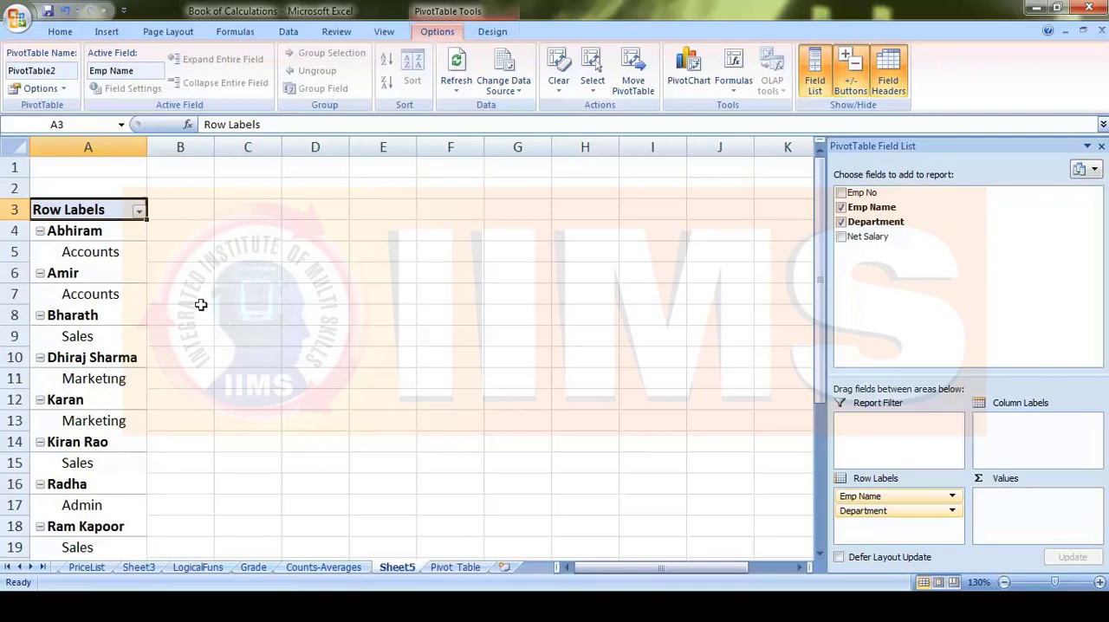
scroll(108, 338, down, 3)
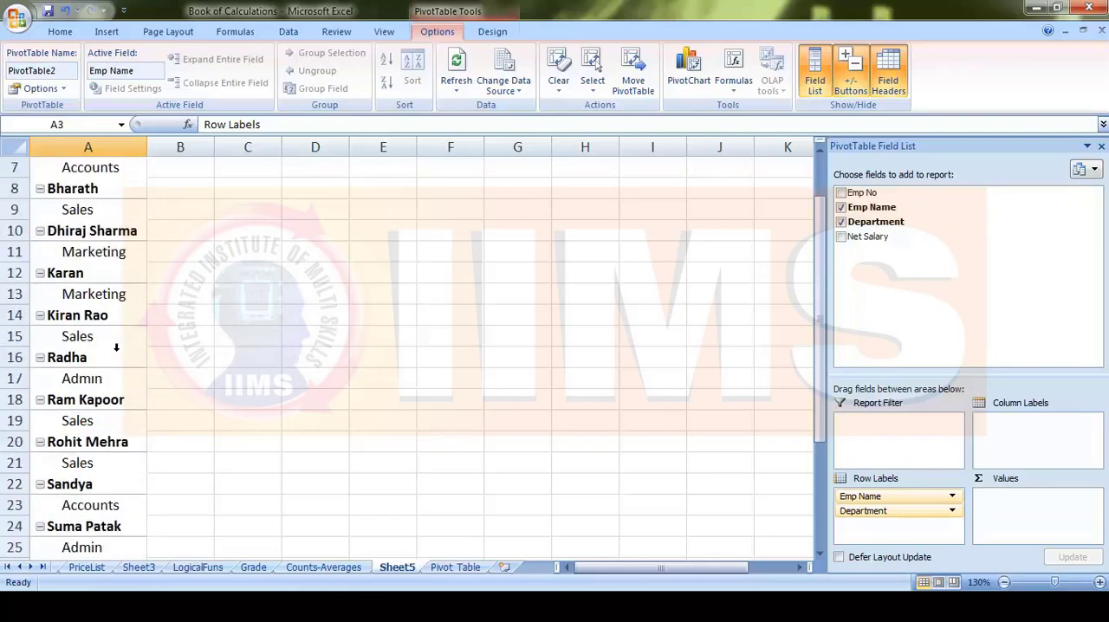
scroll(117, 362, up, 2)
scroll(108, 357, down, 3)
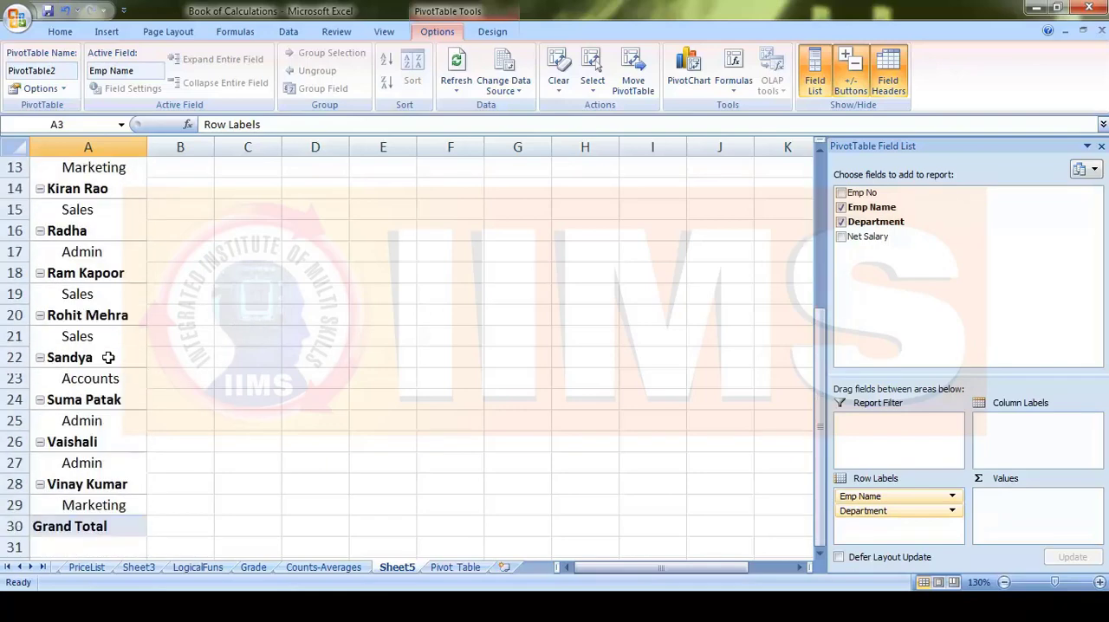
scroll(108, 357, up, 4)
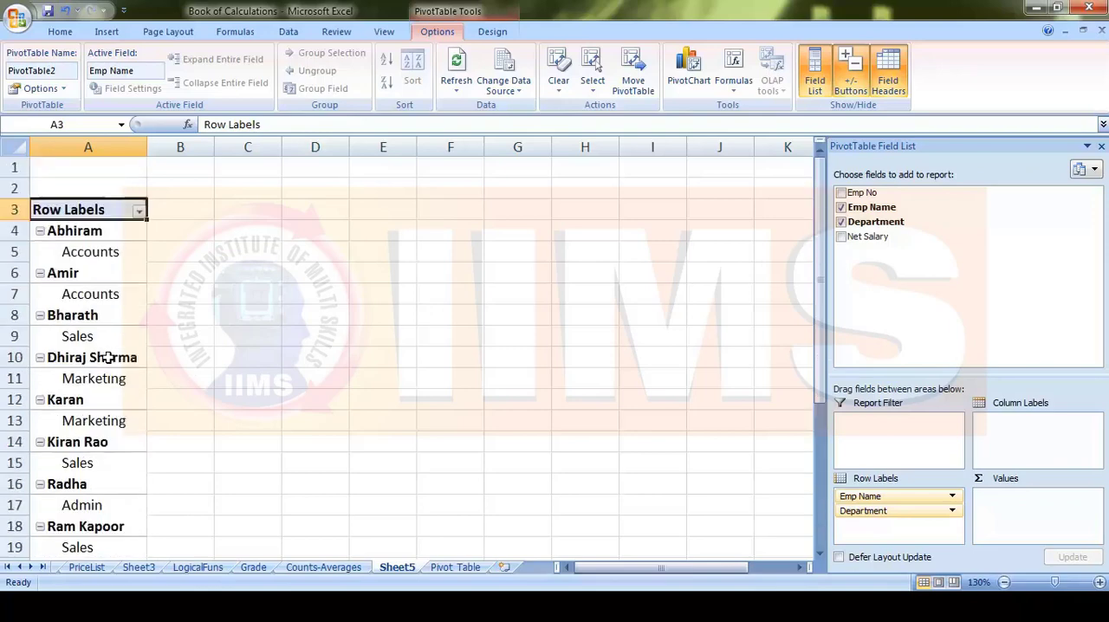
- Zoom the sheet to 120% and place Department above Emp Name in the row labels
click(1005, 583)
scroll(110, 366, down, 2)
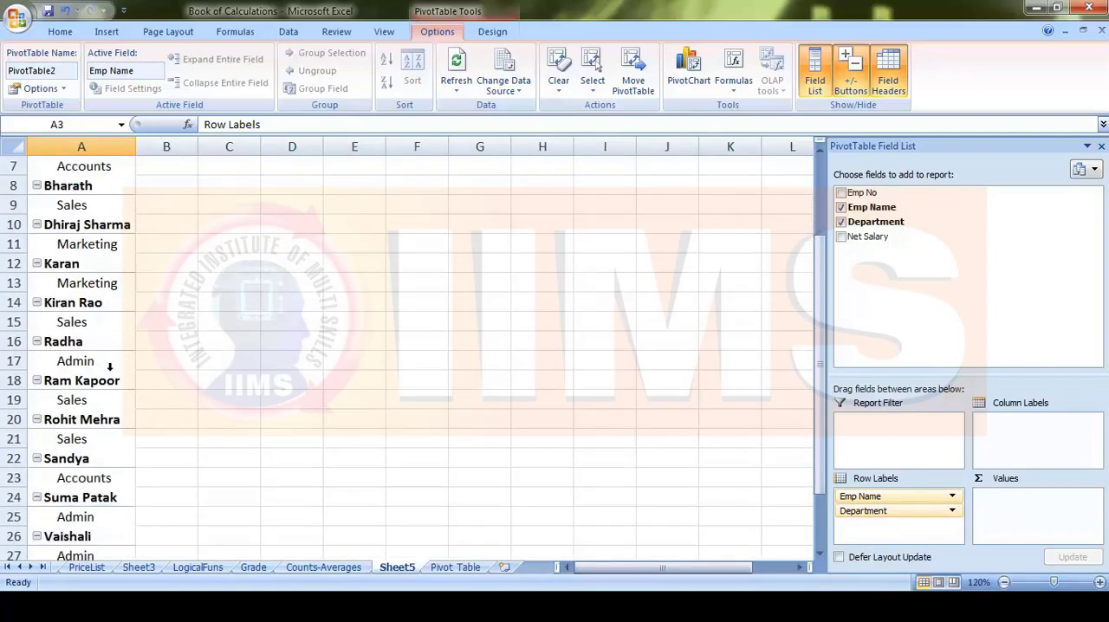
scroll(110, 365, down, 3)
scroll(111, 366, up, 5)
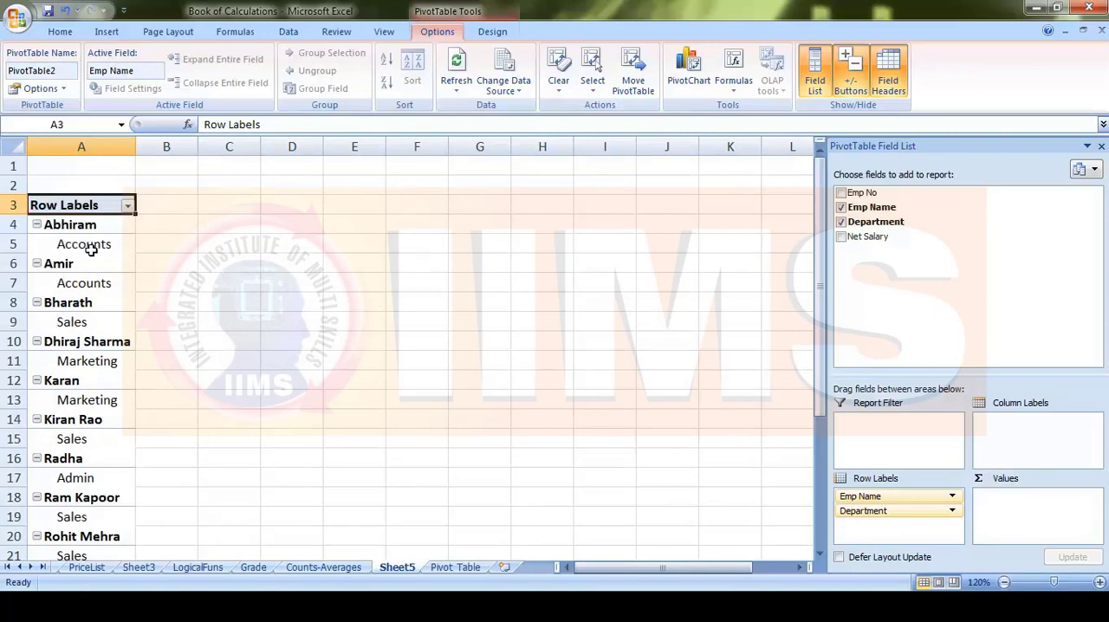
click(908, 513)
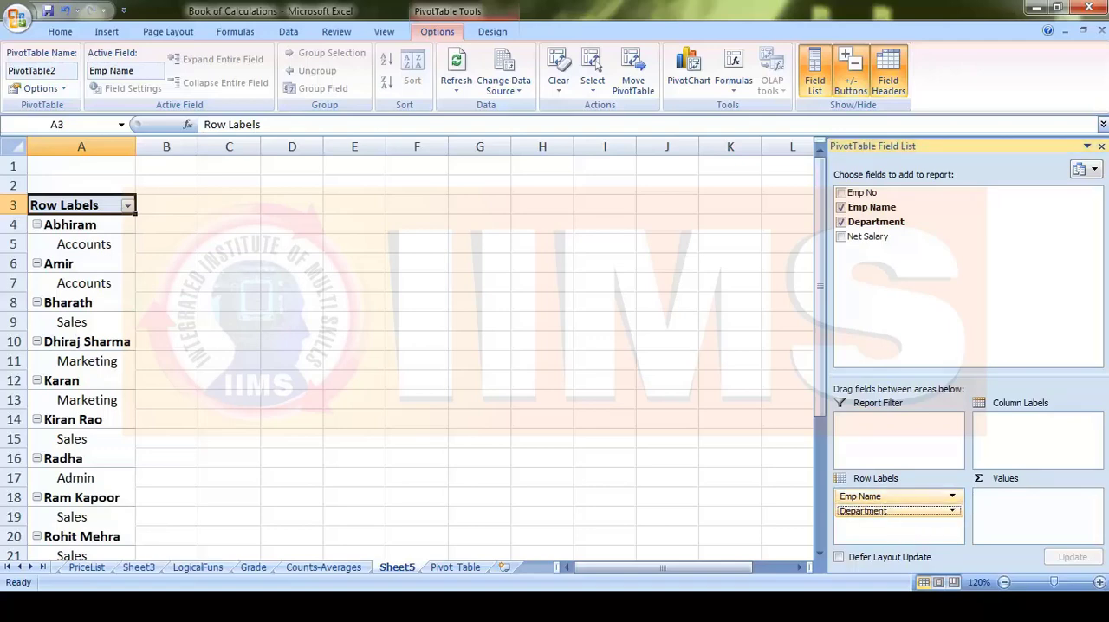
drag(886, 491, 896, 523)
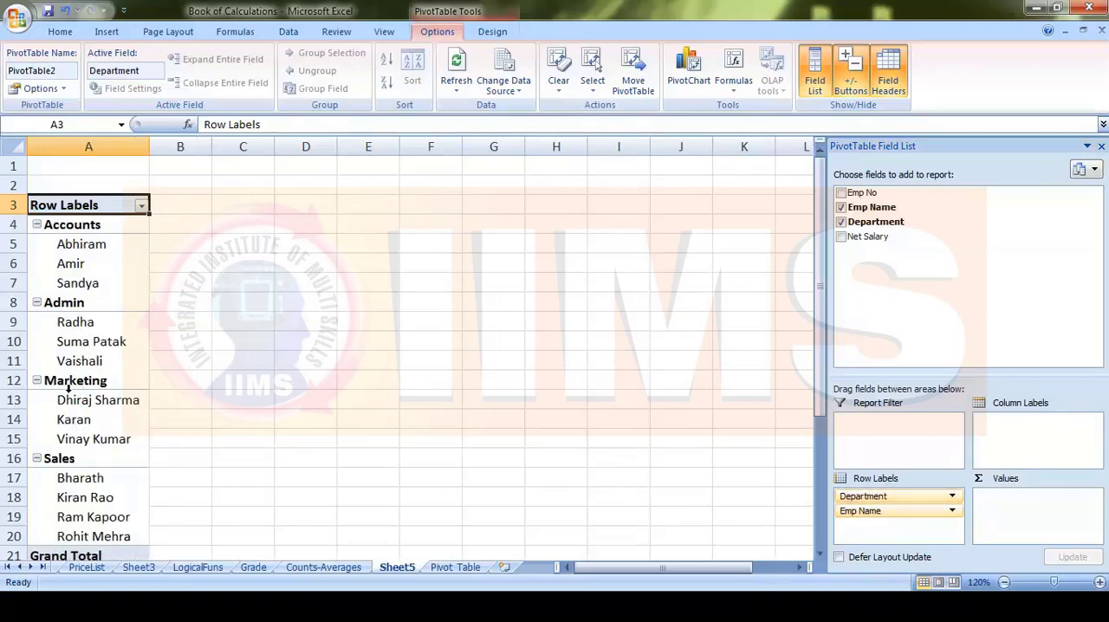
- Examine which employees are grouped under the Accounts, Admin, Marketing and Sales departments in the pivot table
click(106, 227)
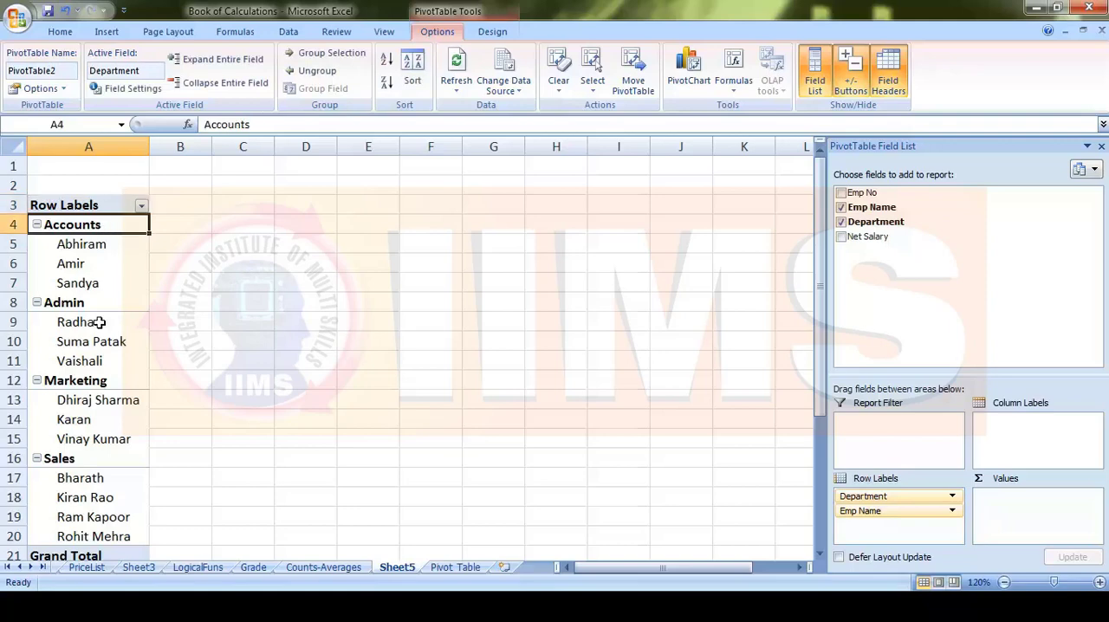
click(101, 302)
click(100, 225)
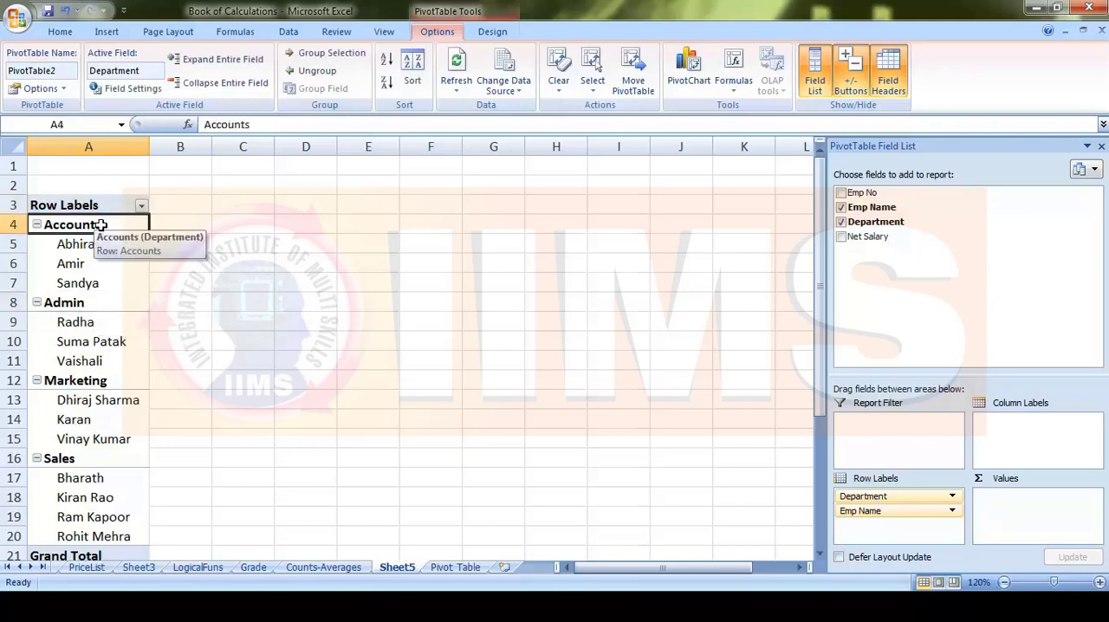
click(101, 247)
drag(102, 247, 102, 285)
click(100, 302)
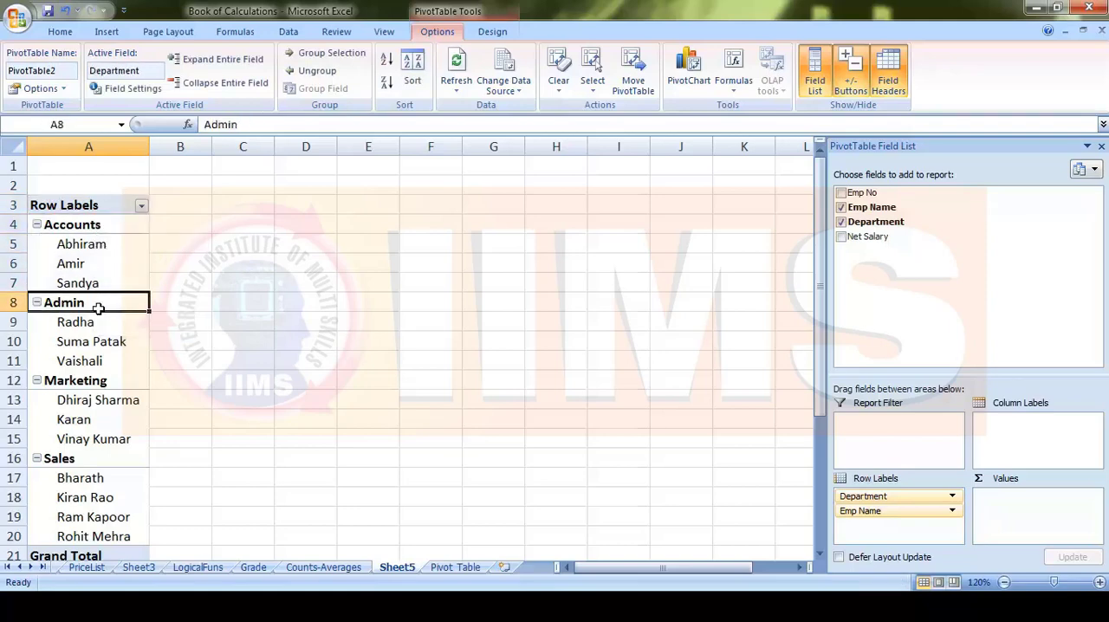
click(108, 322)
drag(107, 357, 110, 431)
scroll(110, 430, down, 2)
scroll(140, 447, up, 2)
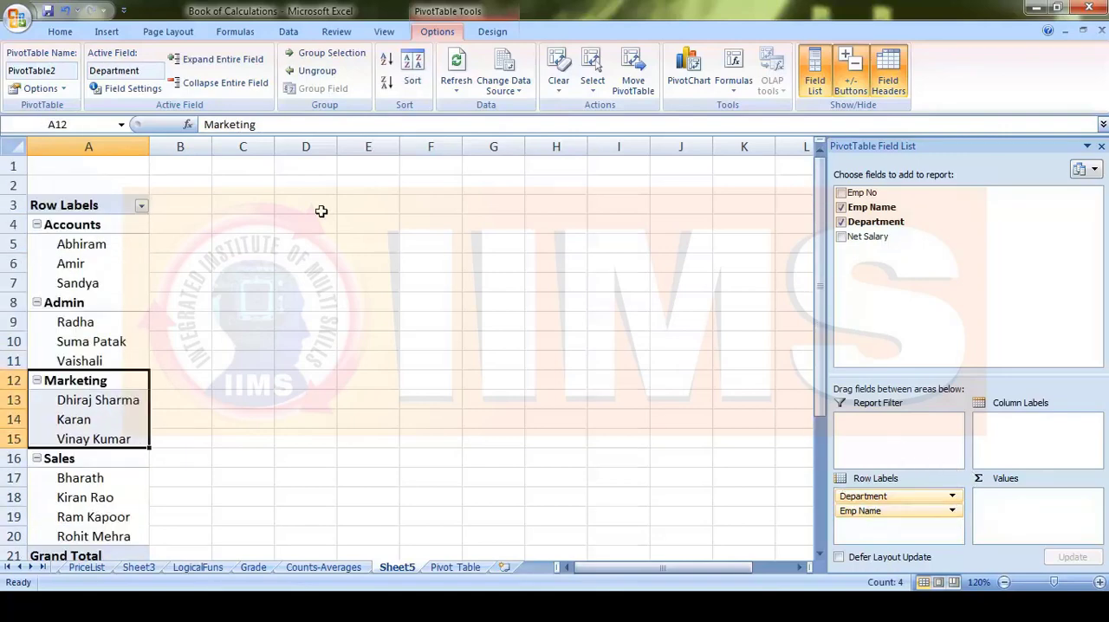
- Narrow the PivotTable Field List slightly and add the Net Salary field to the Values area
click(251, 241)
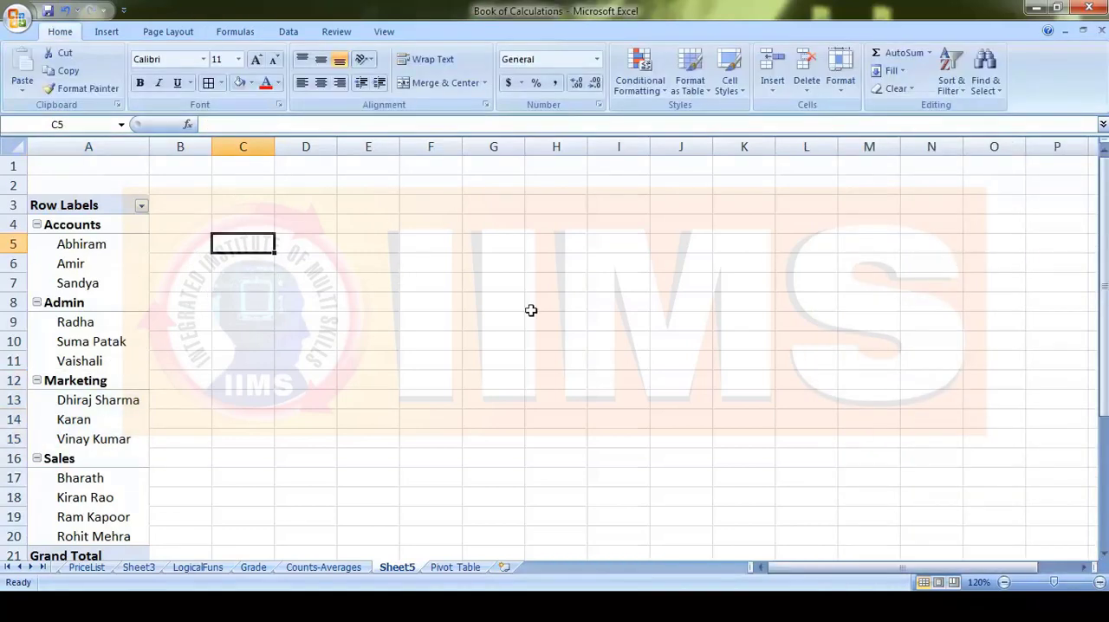
click(93, 244)
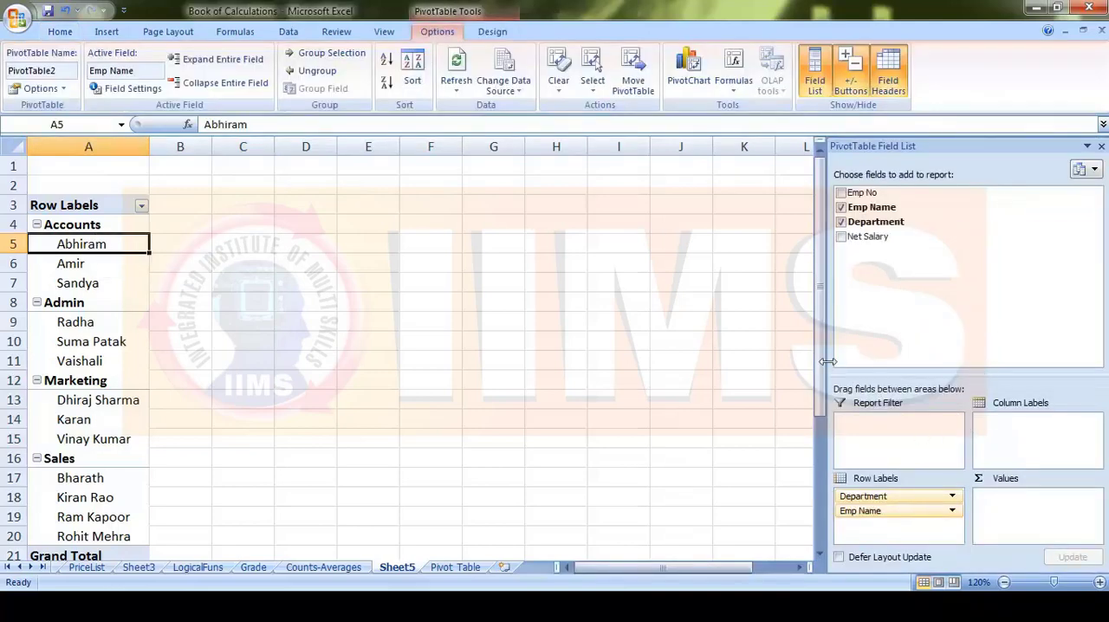
mouse_move(827, 362)
mouse_down()
mouse_move(845, 362)
mouse_move(837, 371)
mouse_up()
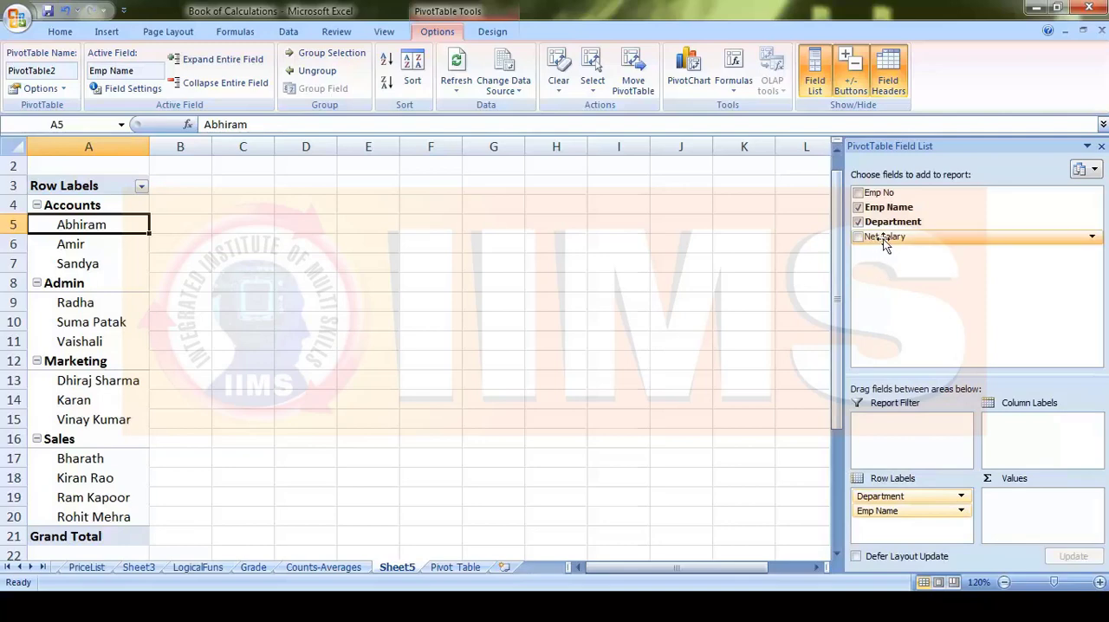
drag(884, 241, 1036, 506)
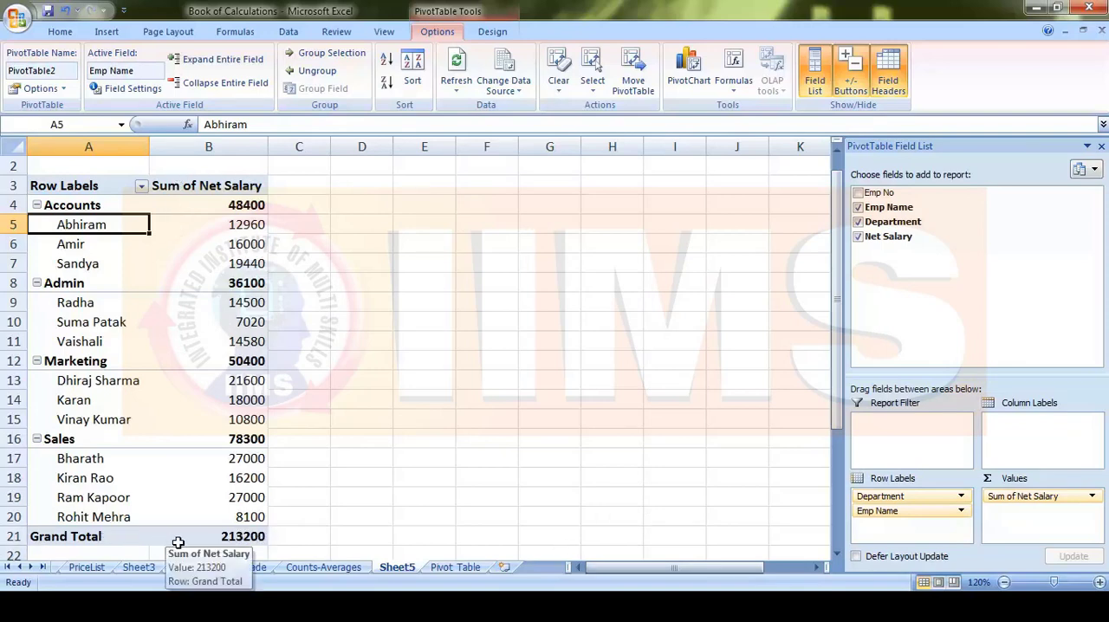
- Examine the net salary grand total and compare the department subtotals with the employee salaries beneath them
click(236, 537)
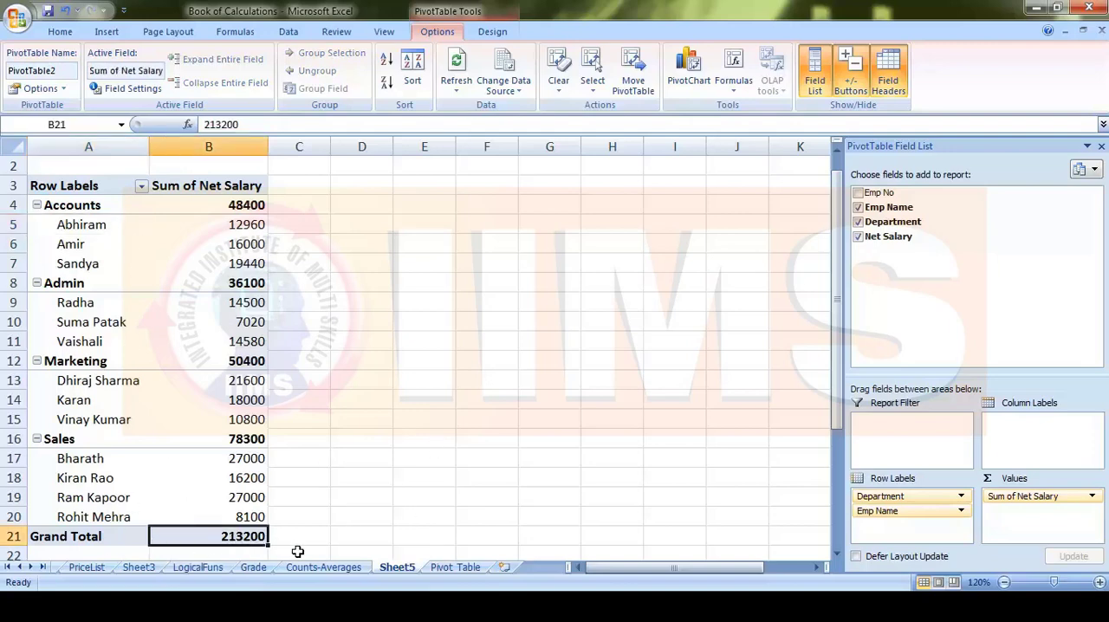
click(16, 206)
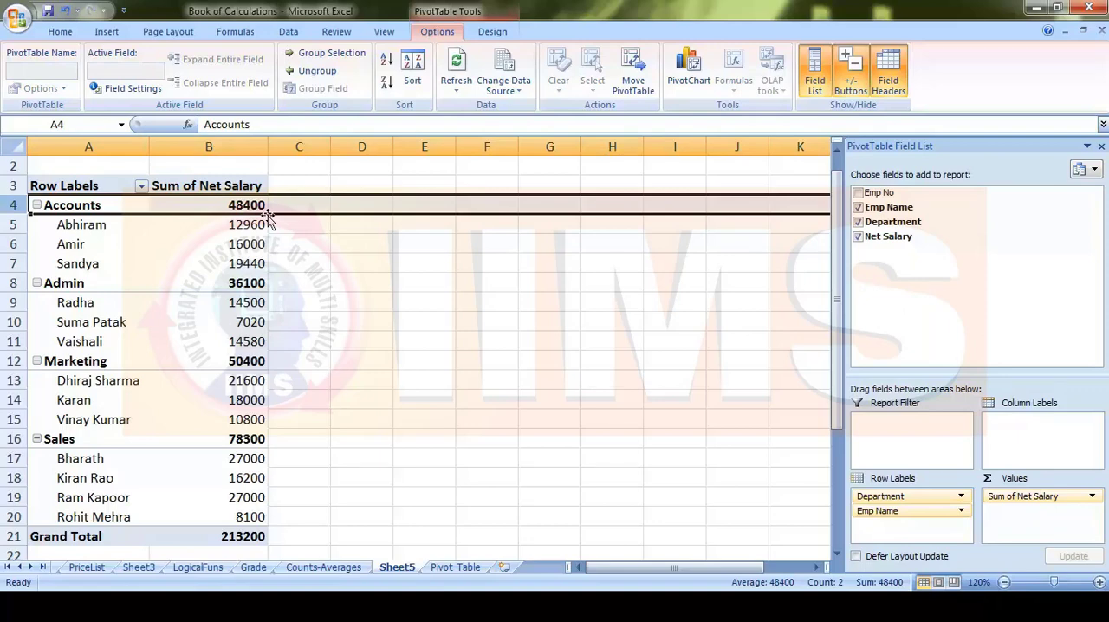
click(25, 286)
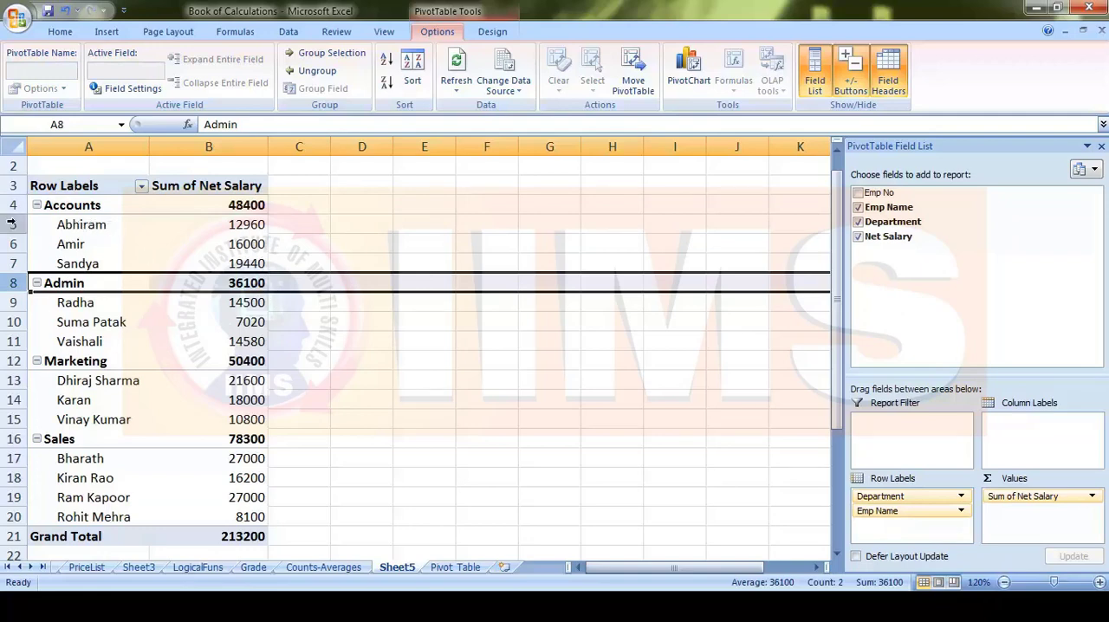
drag(19, 225, 13, 263)
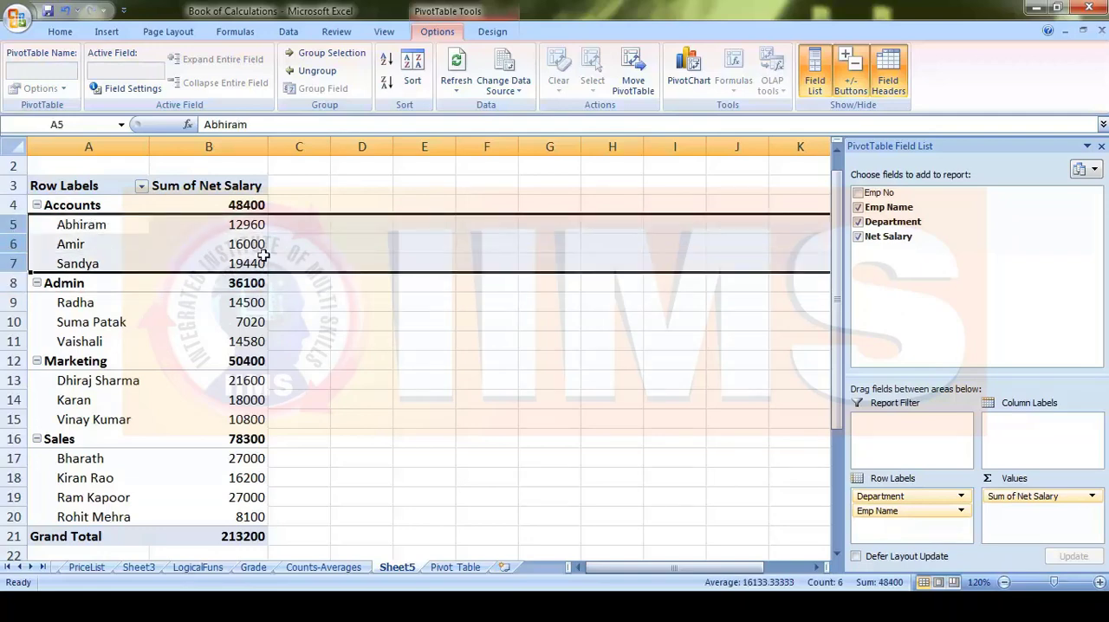
click(16, 362)
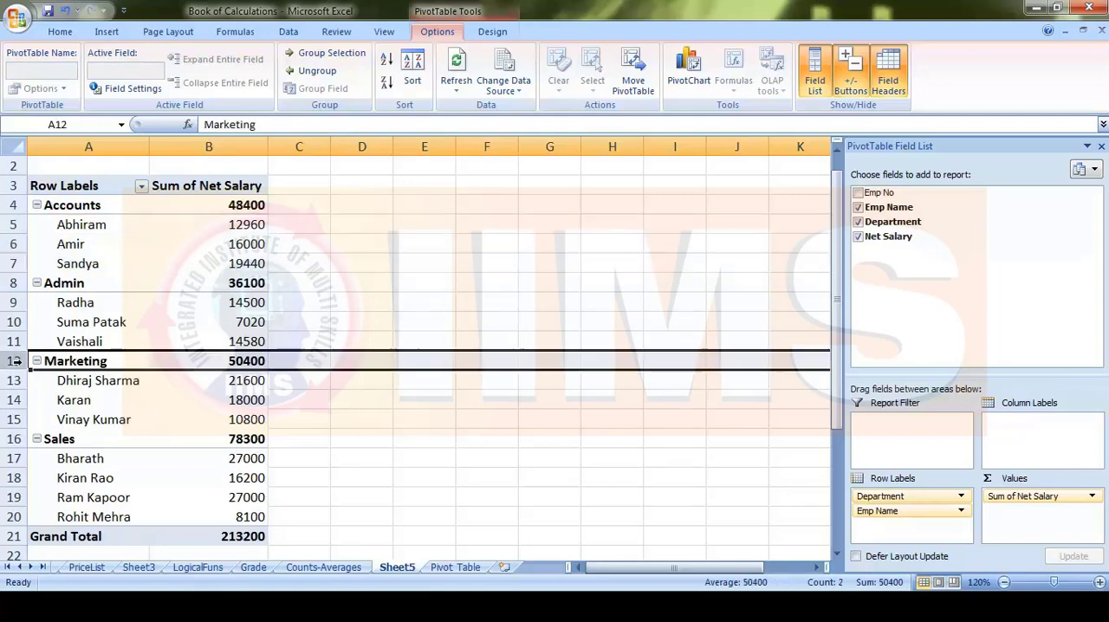
drag(15, 380, 15, 403)
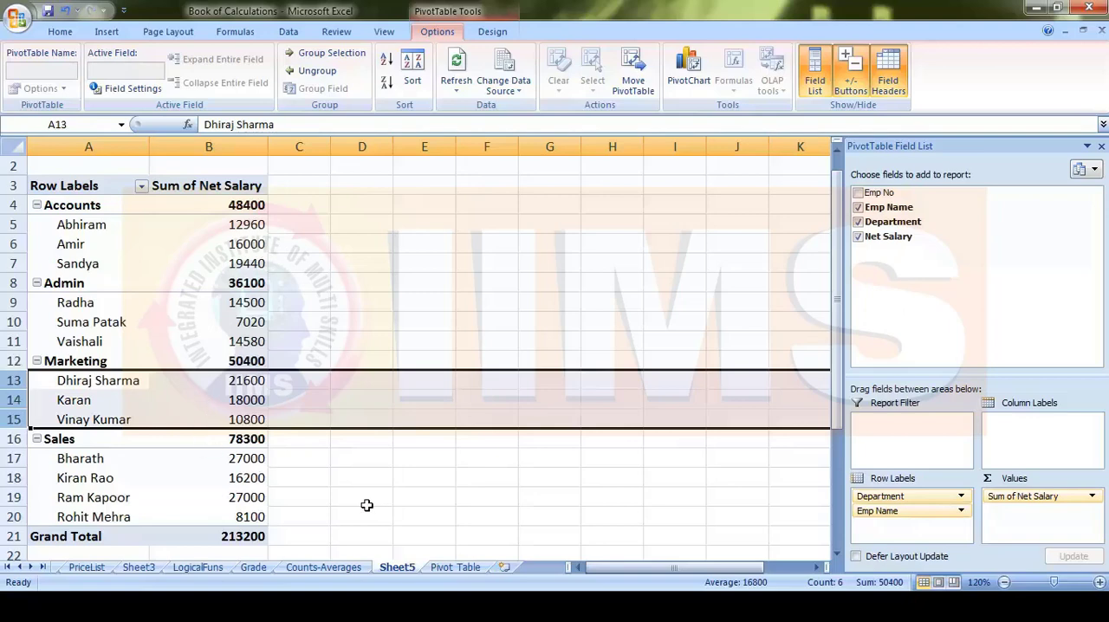
click(367, 506)
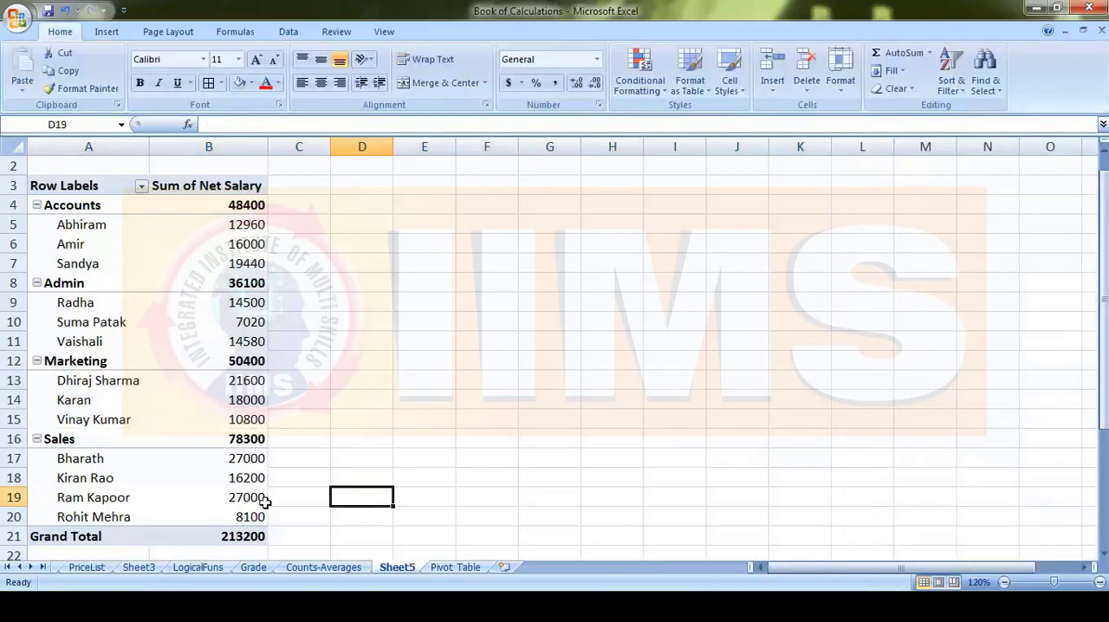
- Place Emp Name above Department in the row labels and check the salary rows down to the grand total
click(203, 320)
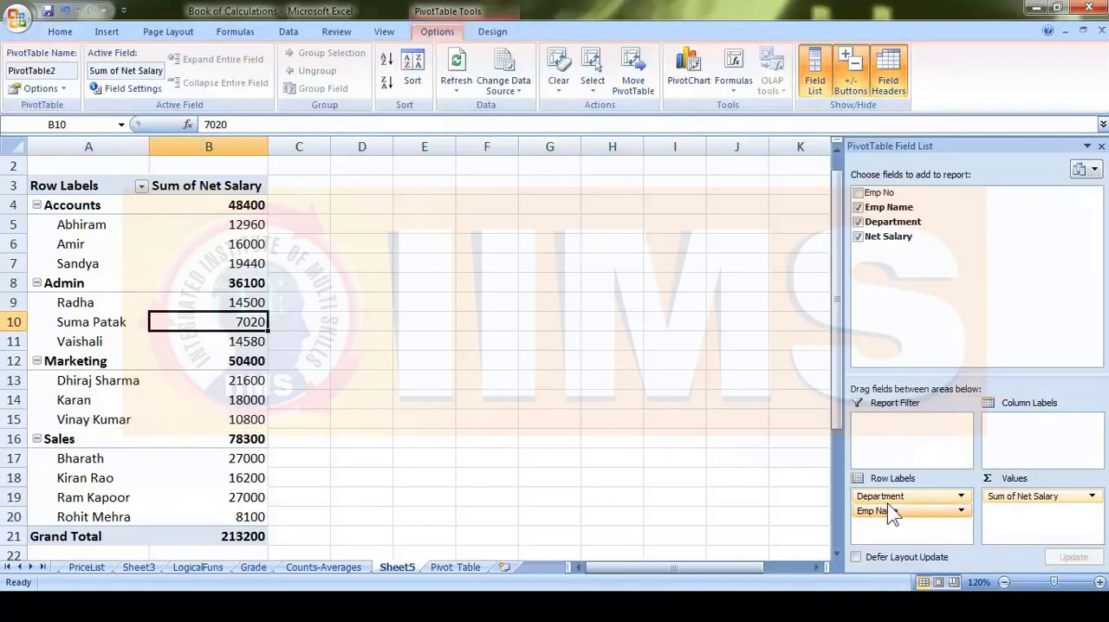
mouse_move(906, 513)
mouse_down()
mouse_move(902, 492)
mouse_move(898, 501)
mouse_up()
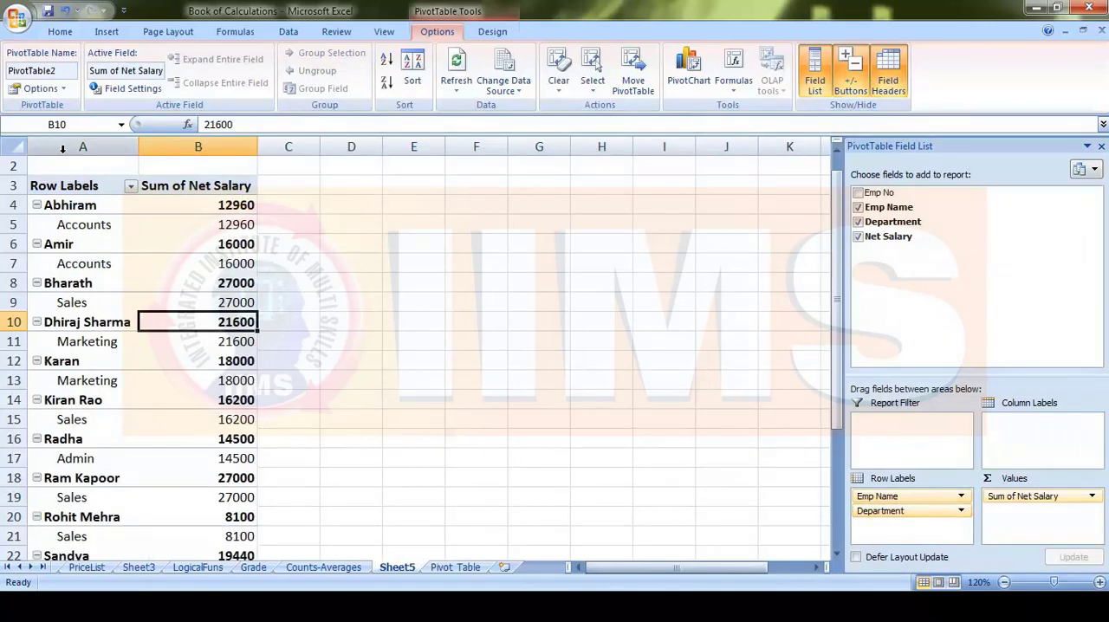
scroll(142, 371, down, 3)
scroll(147, 382, down, 3)
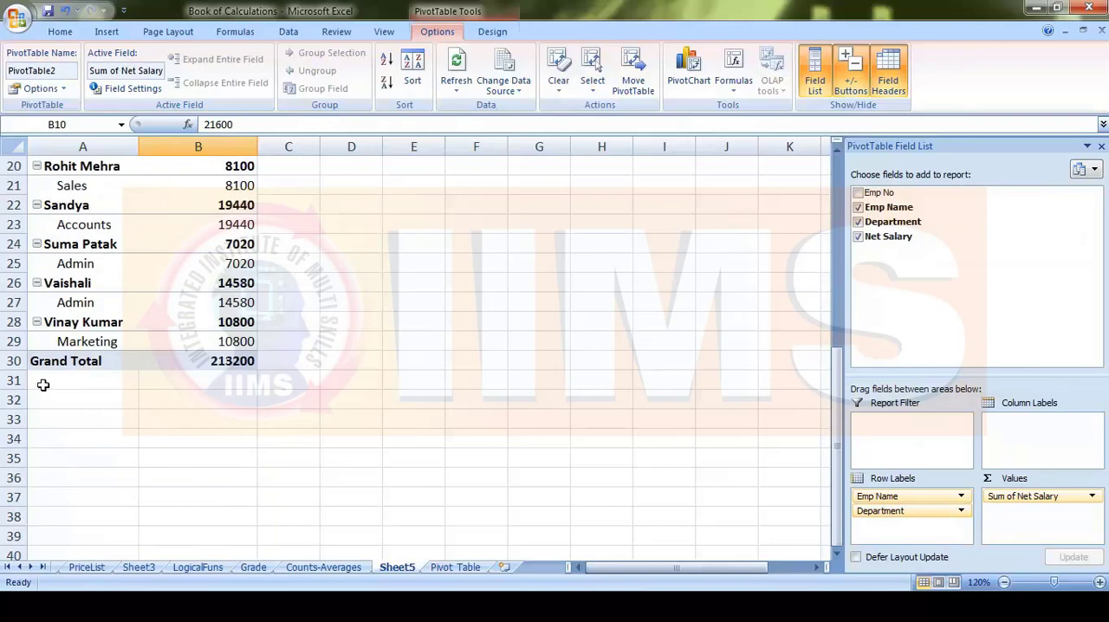
scroll(202, 382, up, 6)
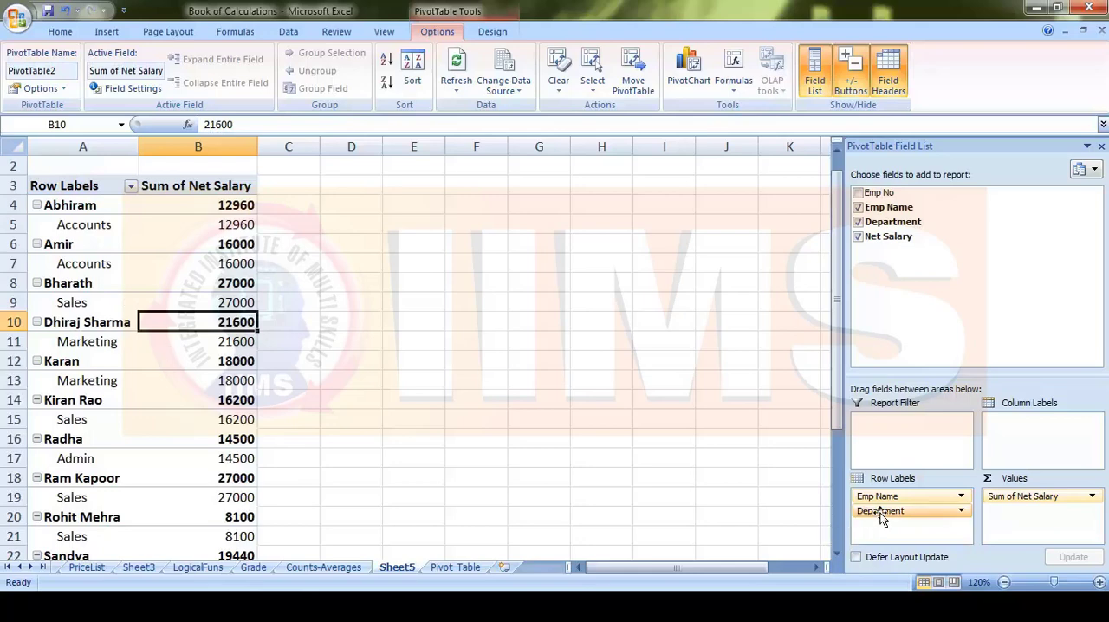
- Place Department above Emp Name in the row labels, and transfer Department to the Column Labels area
drag(890, 499, 896, 525)
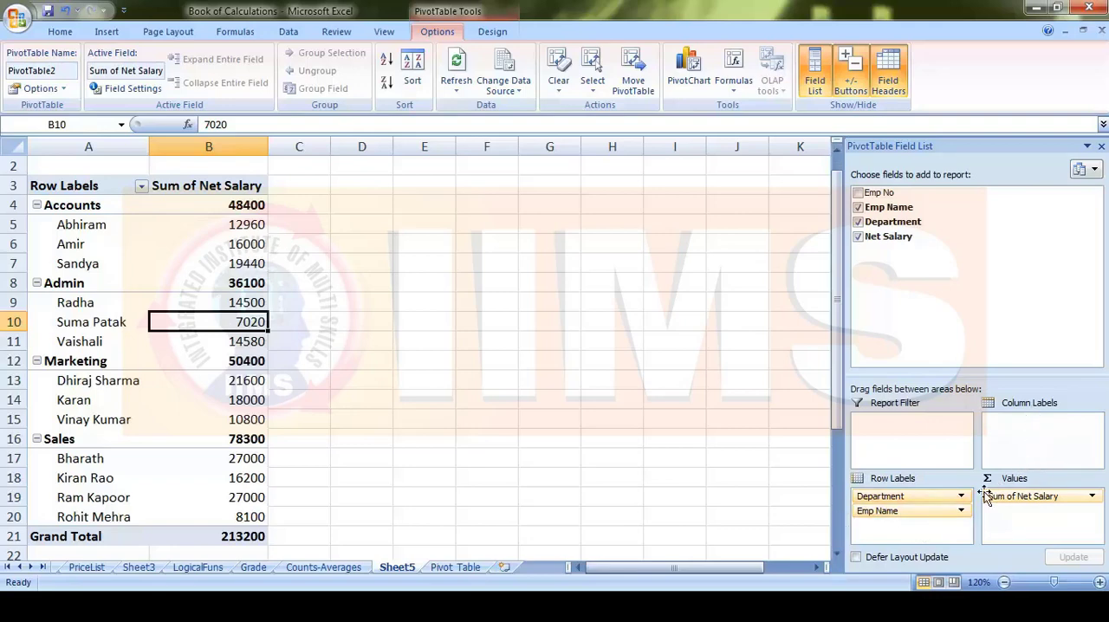
drag(907, 498, 1014, 439)
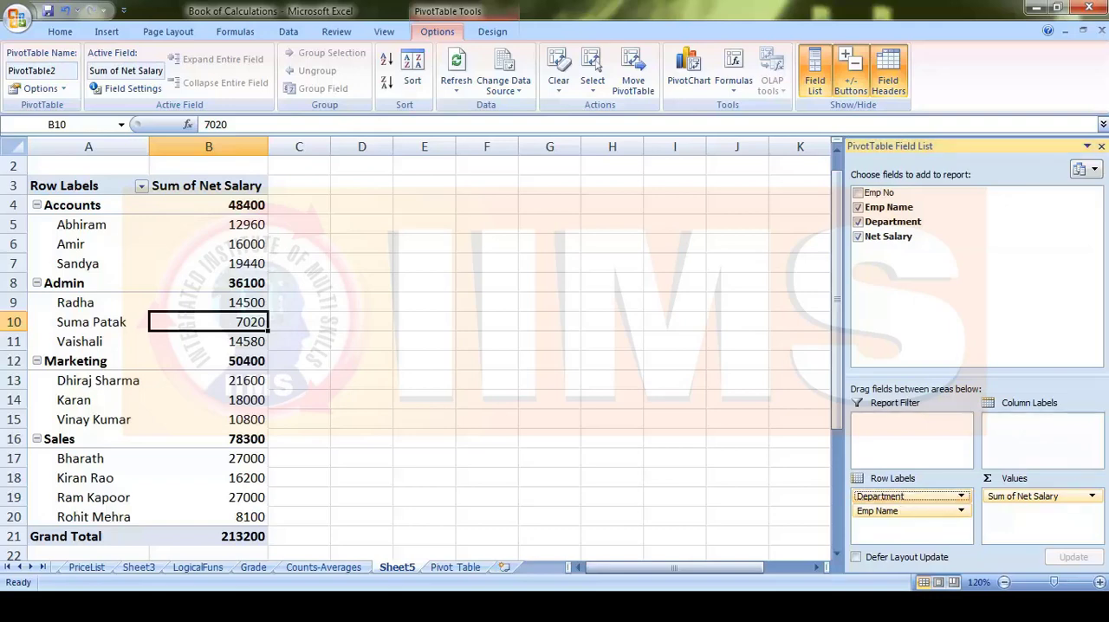
drag(1014, 439, 1015, 440)
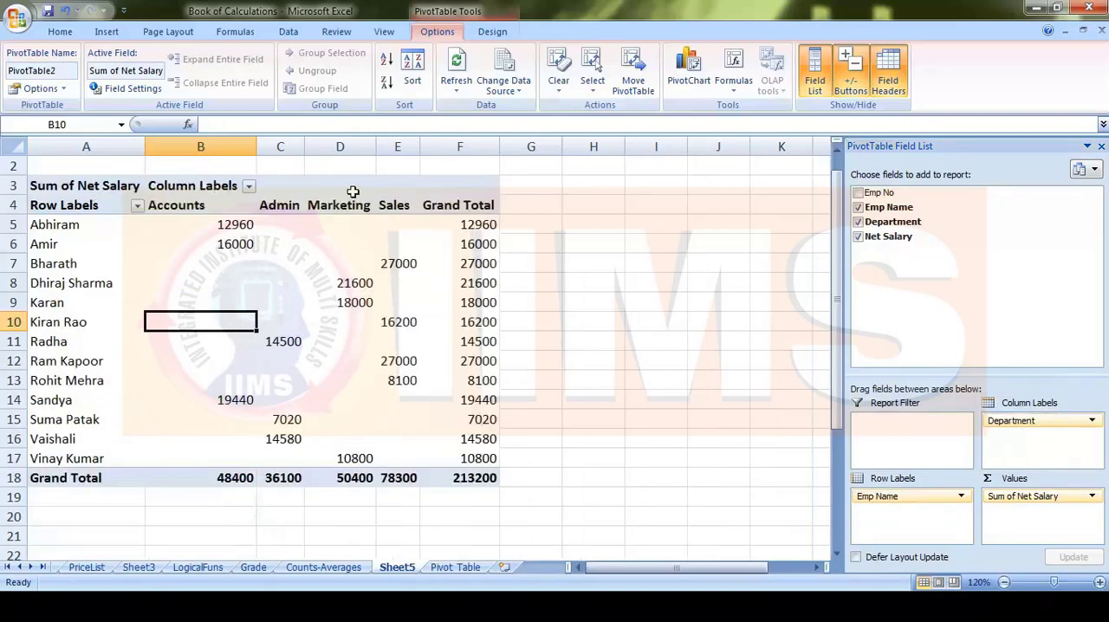
- Compare the department columns of the pivot table and widen the Marketing and Admin columns
click(200, 147)
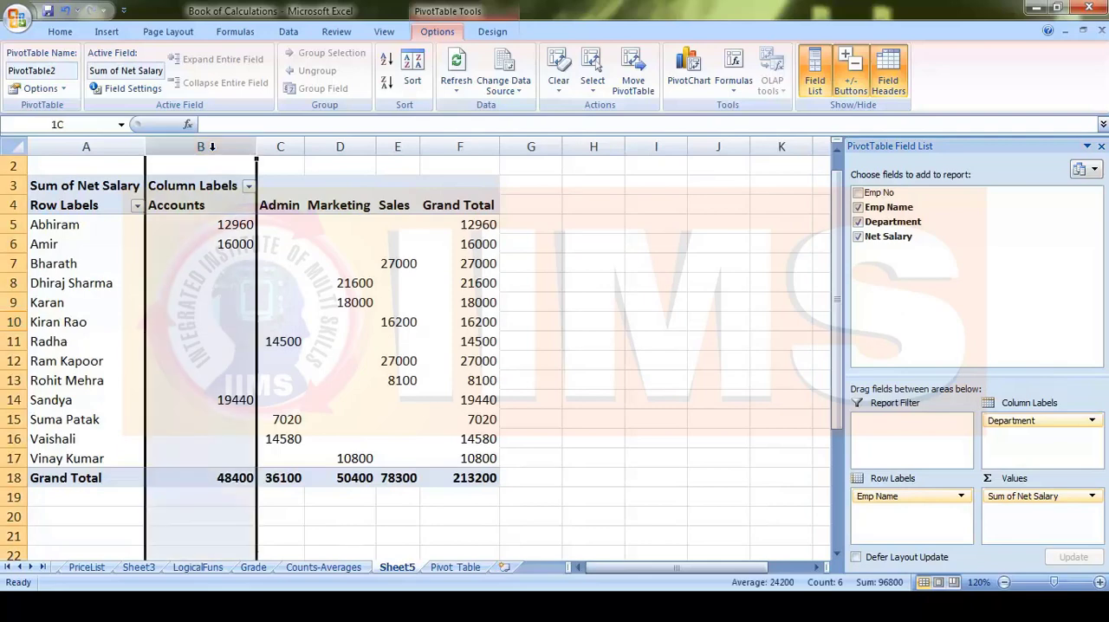
click(280, 146)
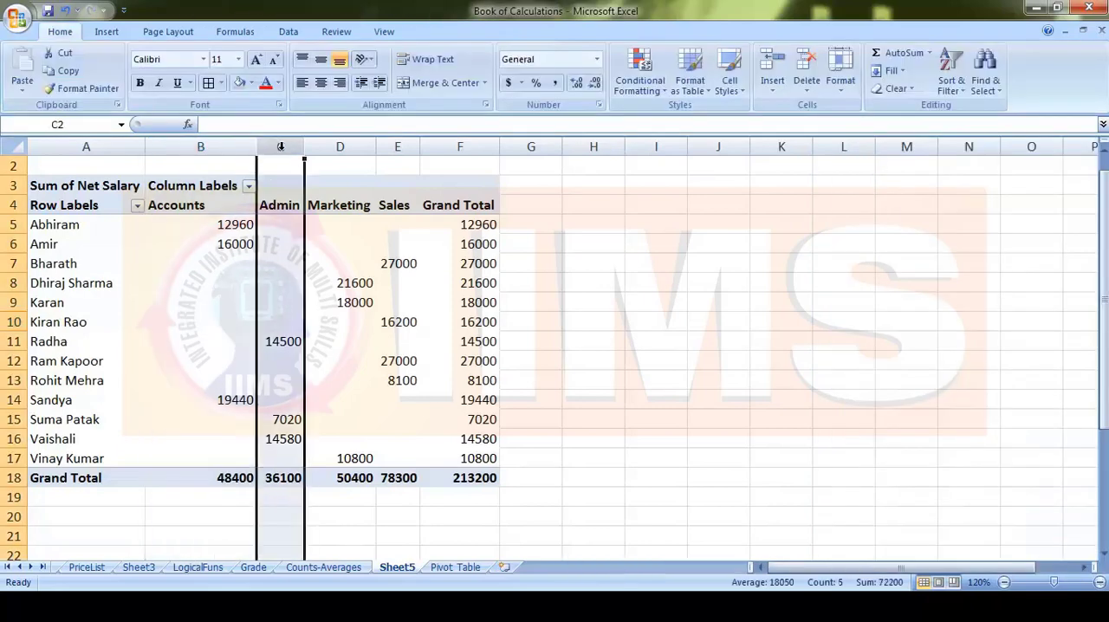
click(340, 147)
click(399, 145)
drag(376, 147, 407, 146)
drag(303, 149, 329, 148)
- Examine the Accounts salaries and their matching employee rows, the department headings, and the filter options for the column labels
click(174, 238)
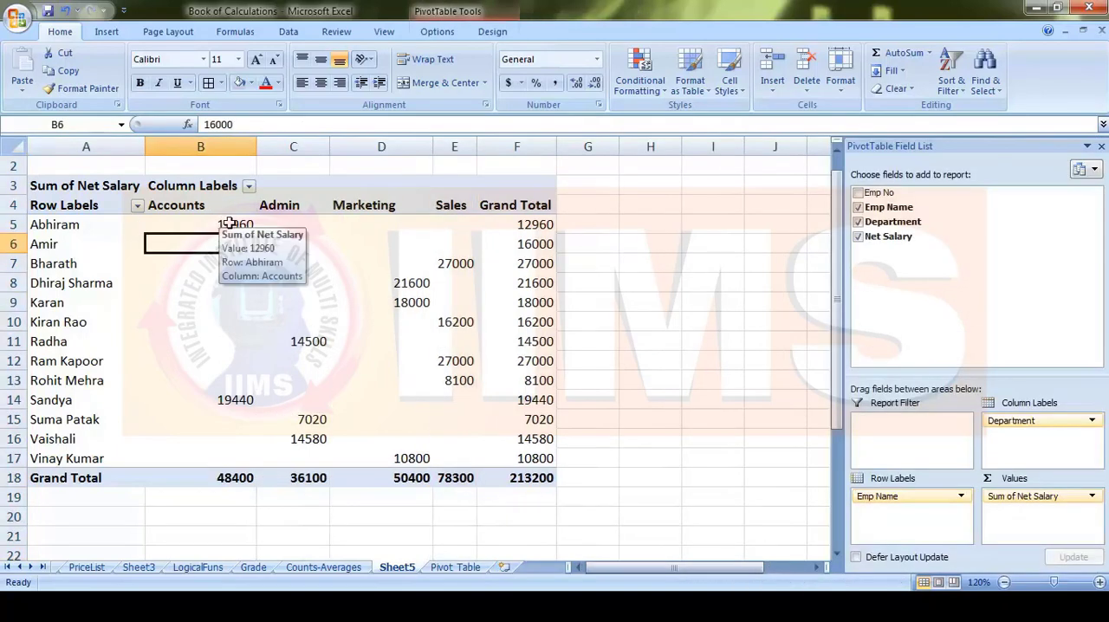
click(223, 222)
click(231, 242)
click(236, 399)
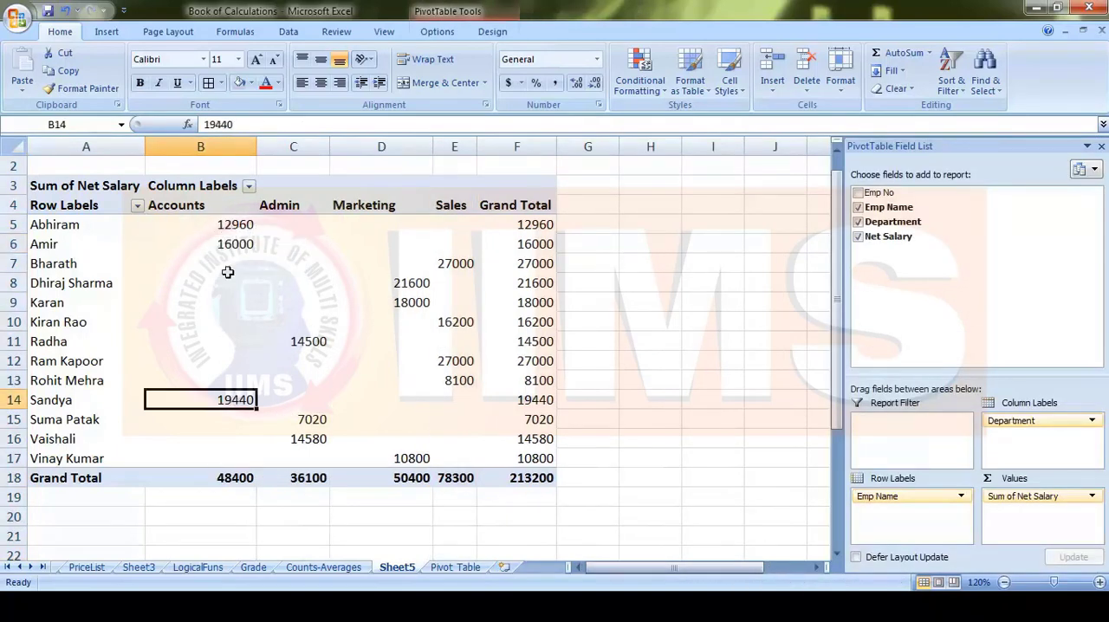
click(52, 225)
click(44, 245)
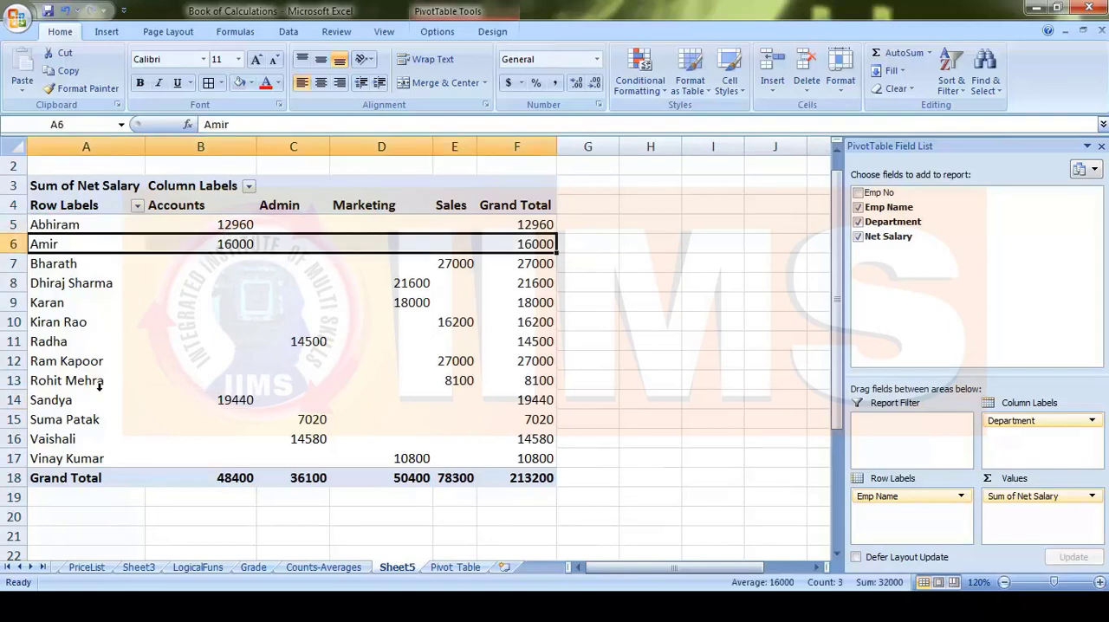
click(69, 402)
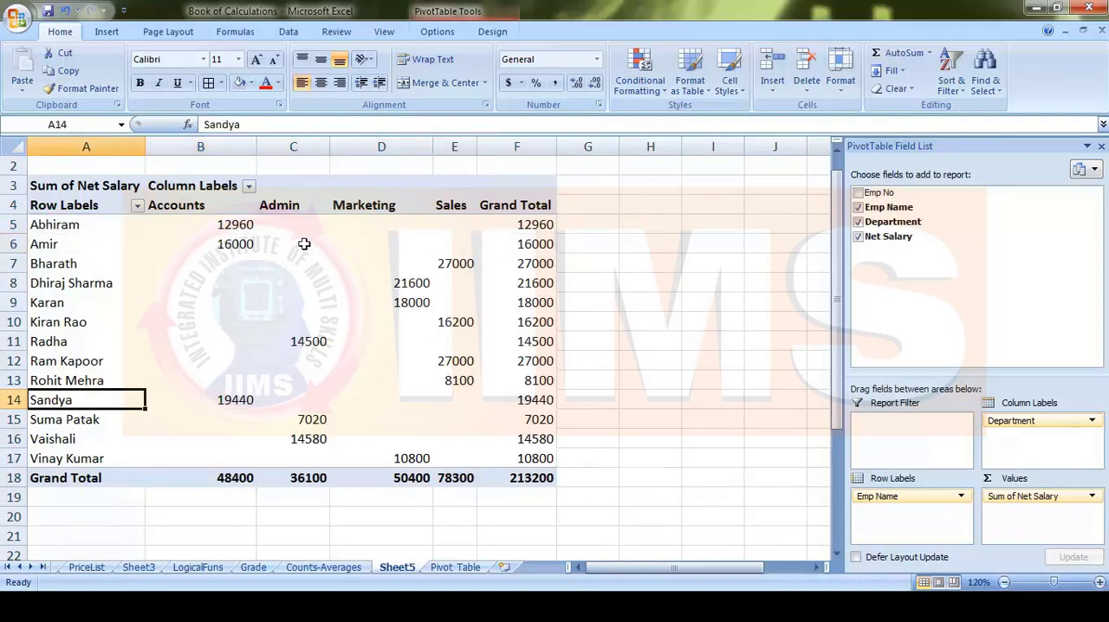
drag(196, 209, 532, 204)
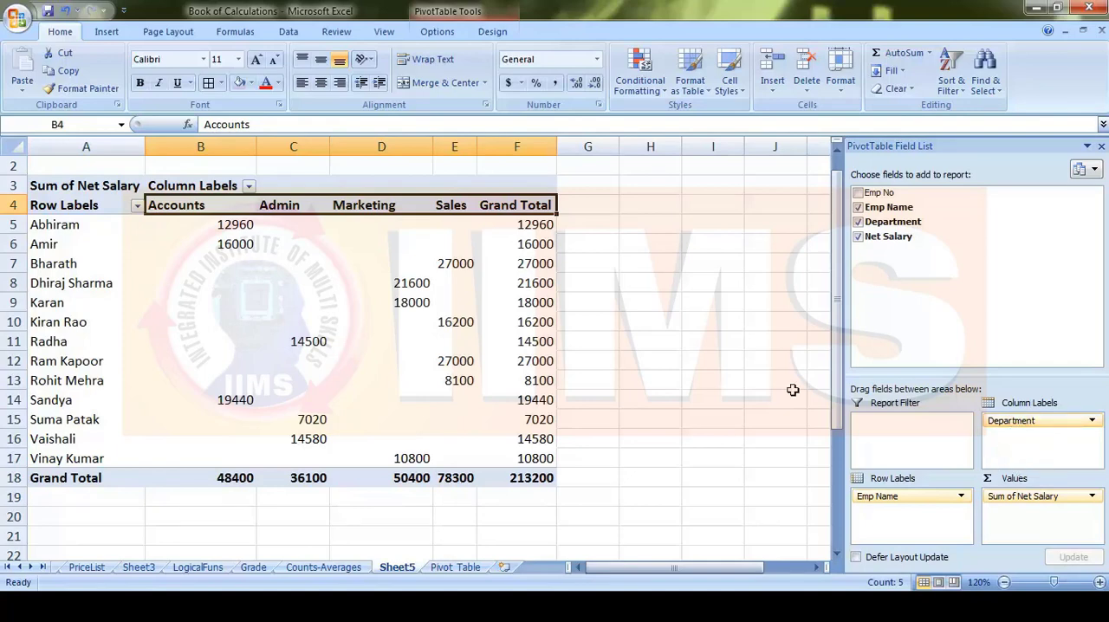
click(248, 185)
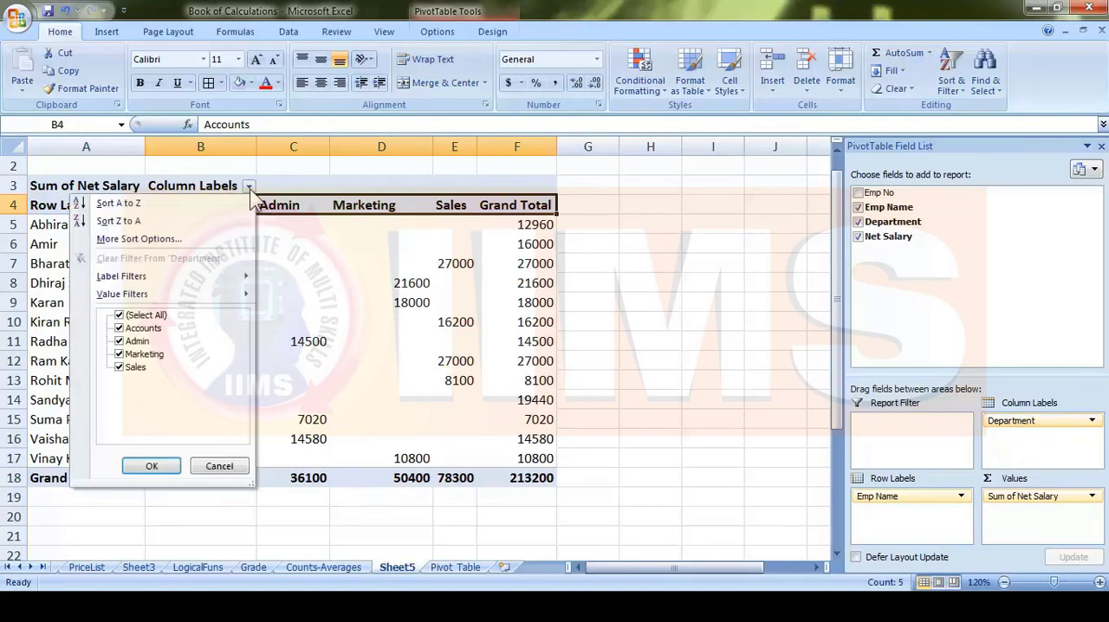
click(621, 317)
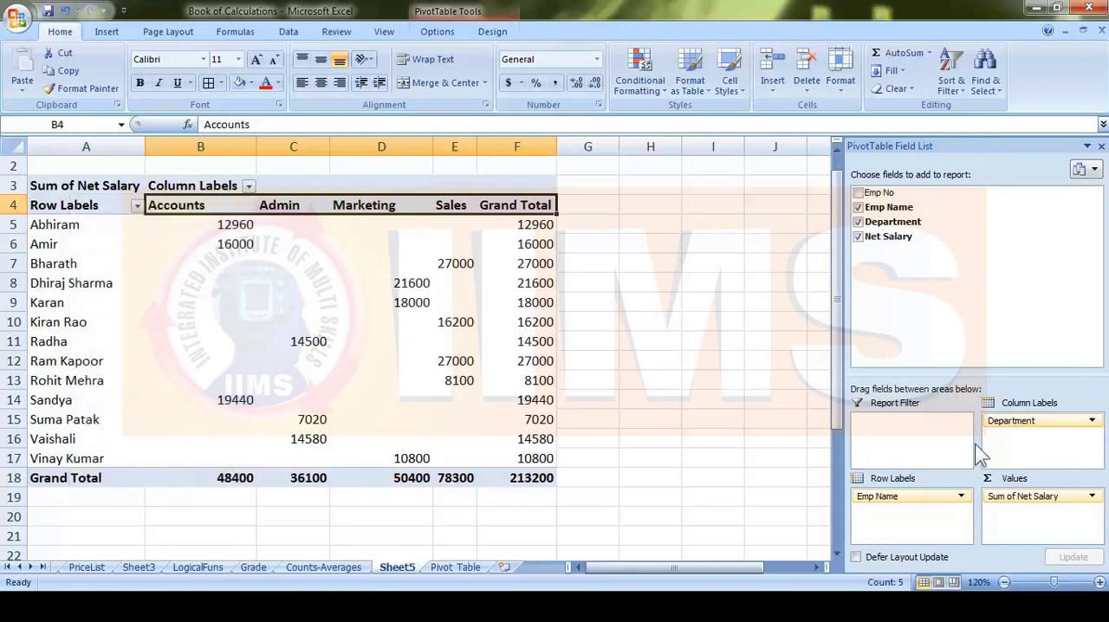
- Move Department from Column Labels through Row Labels into the Report Filter area and review the resulting employee salary list
click(1006, 423)
drag(1005, 422, 896, 516)
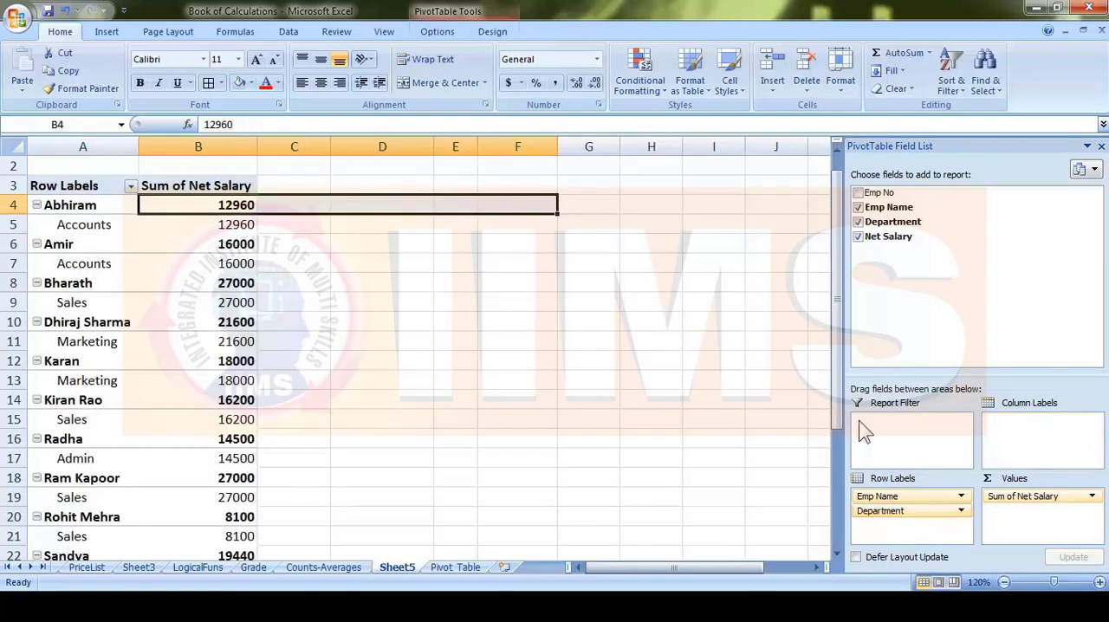
click(899, 513)
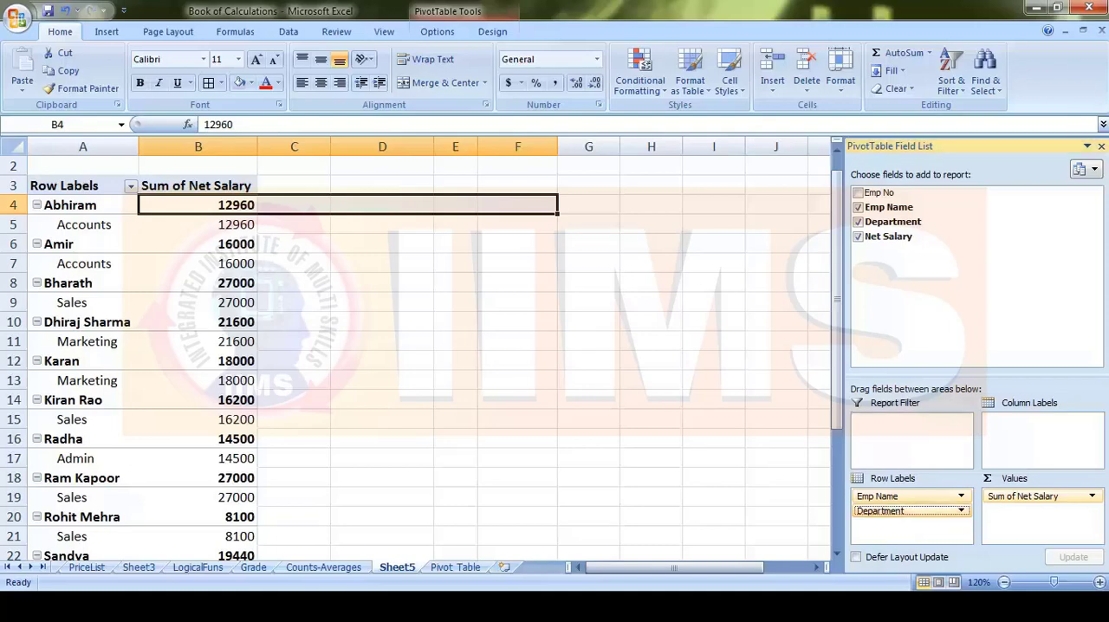
drag(900, 513, 893, 431)
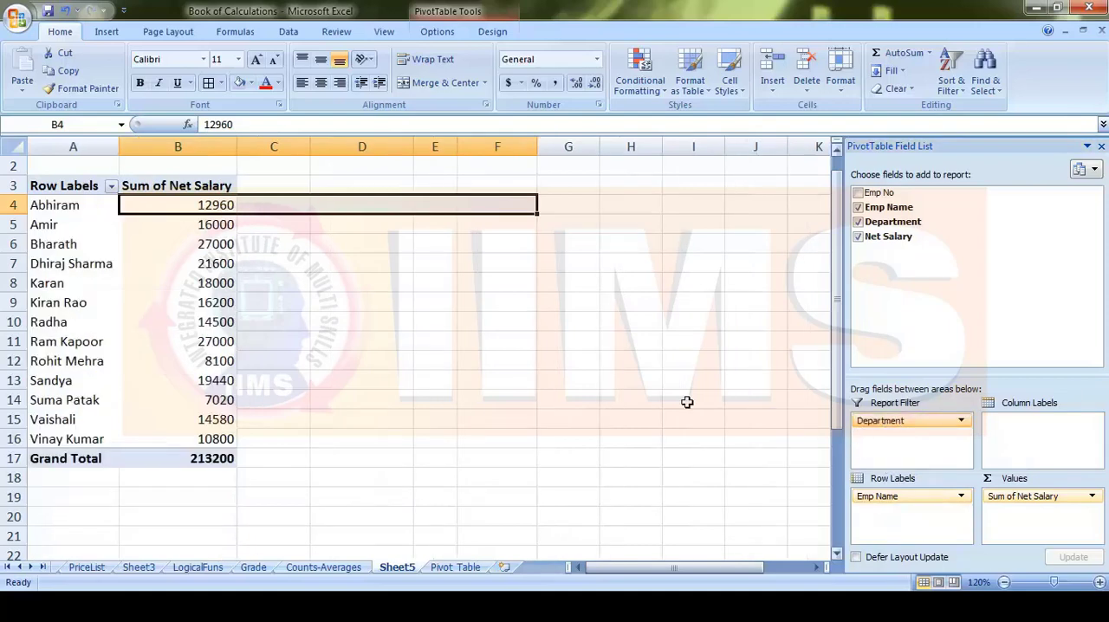
scroll(686, 399, up, 1)
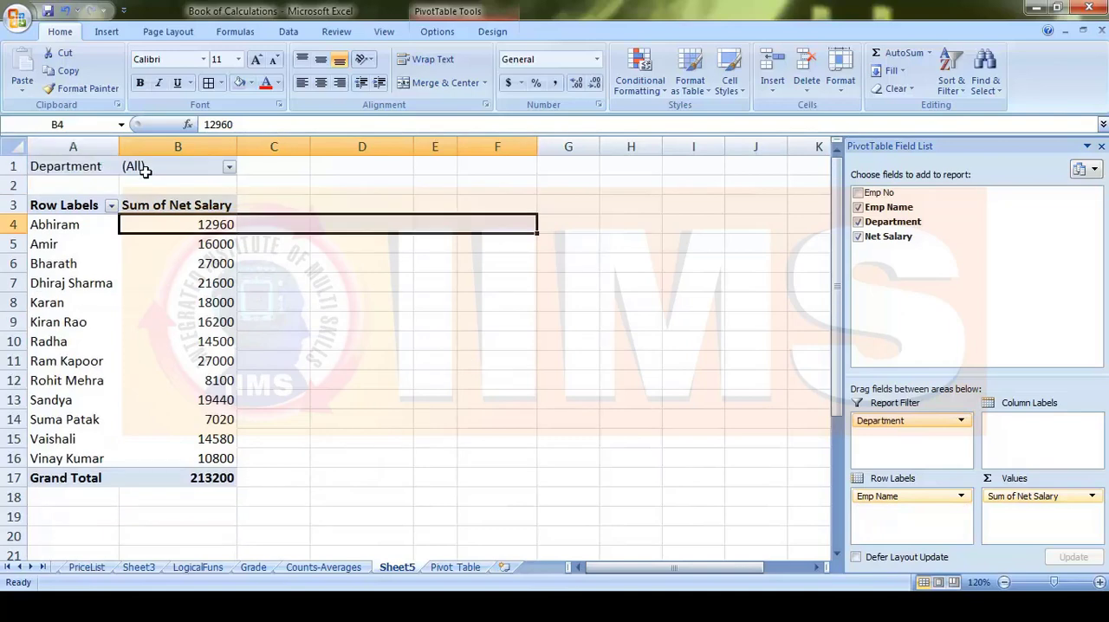
click(274, 169)
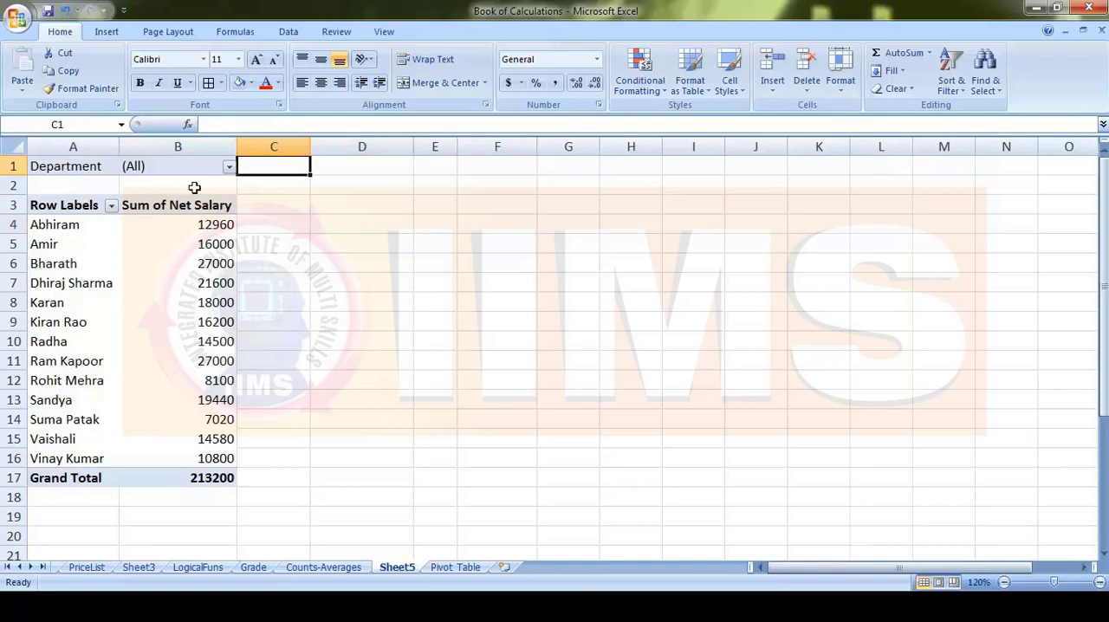
click(158, 278)
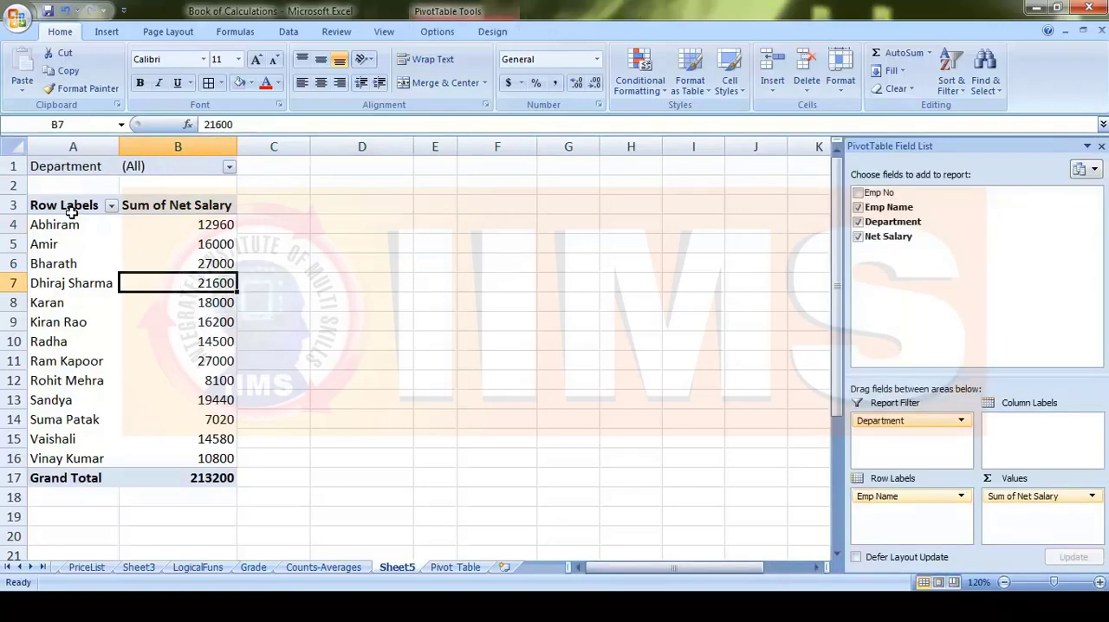
drag(55, 224, 200, 459)
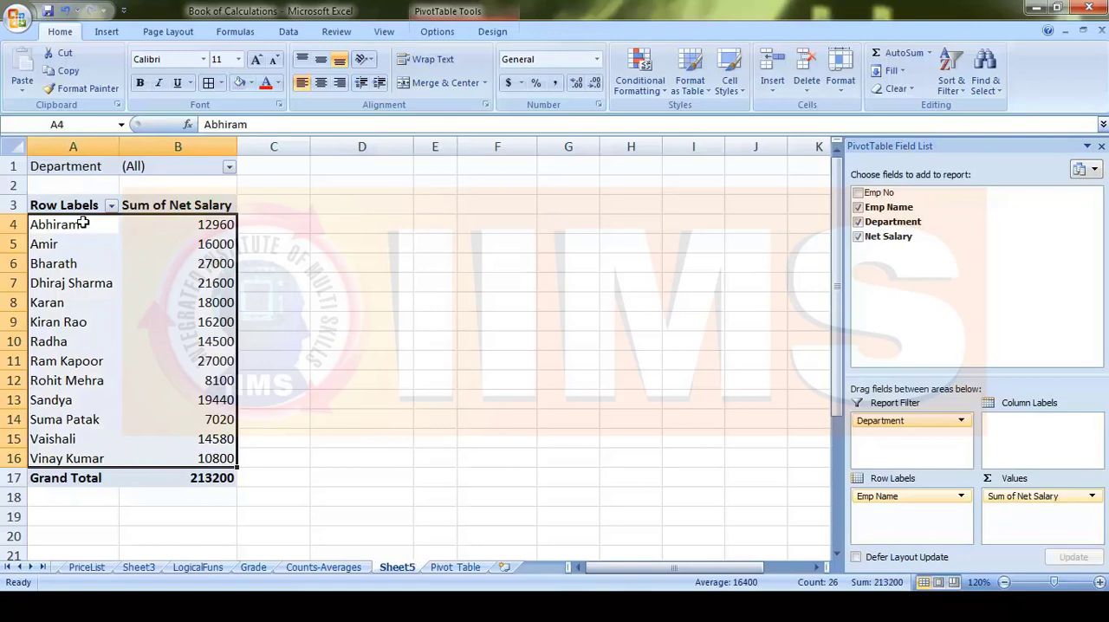
click(249, 252)
click(173, 357)
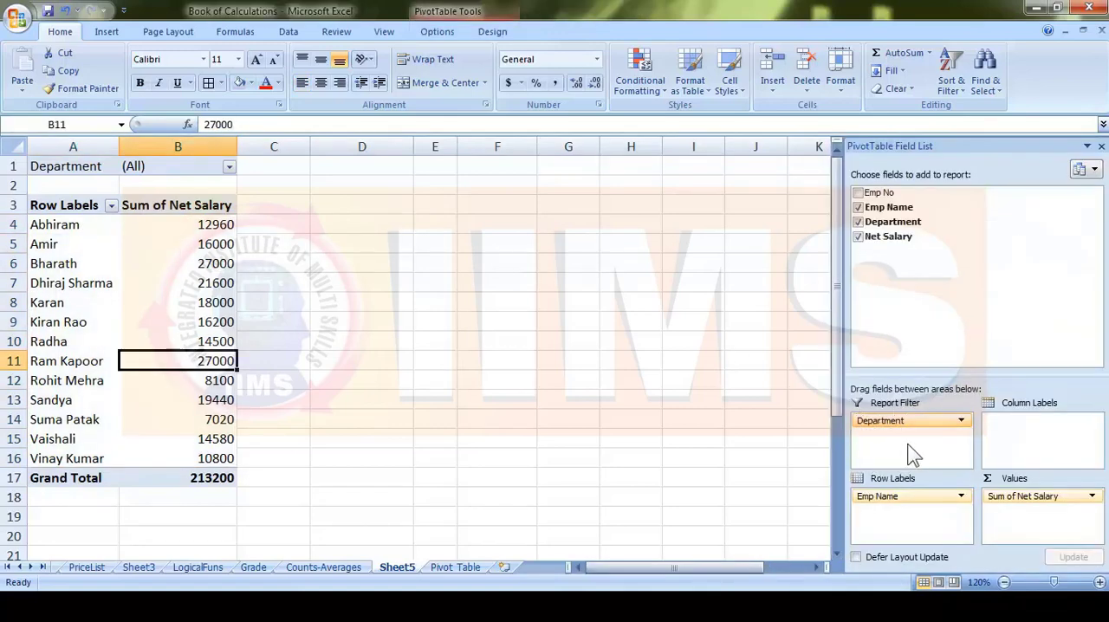
drag(901, 421, 303, 209)
- Enable multiple item selection in the Department report filter and show only the Accounts employees
click(229, 167)
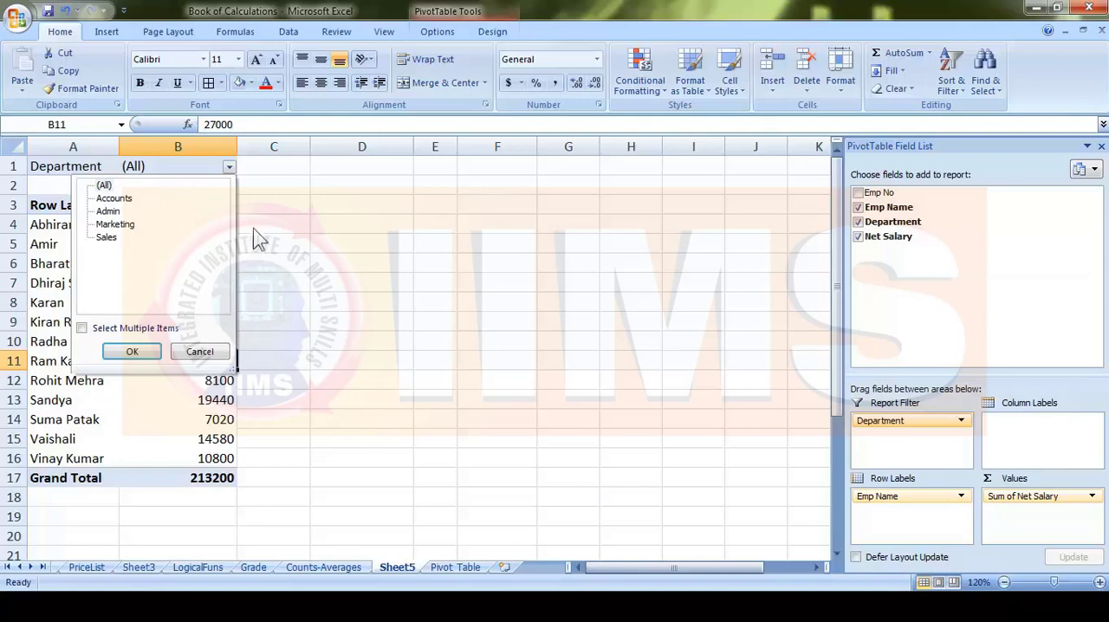
click(83, 329)
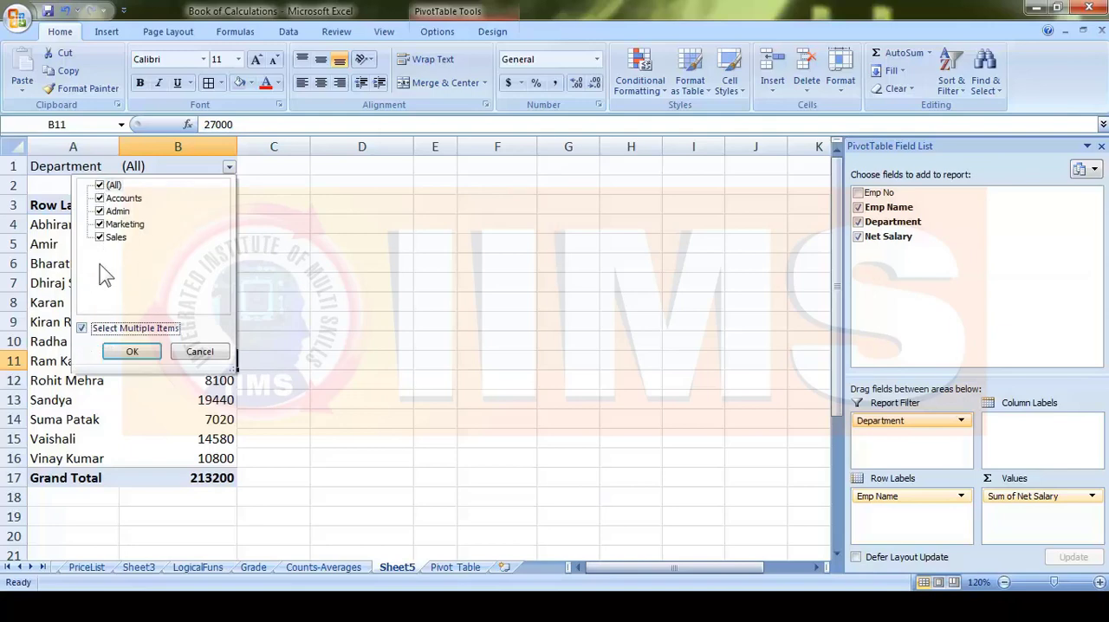
click(132, 351)
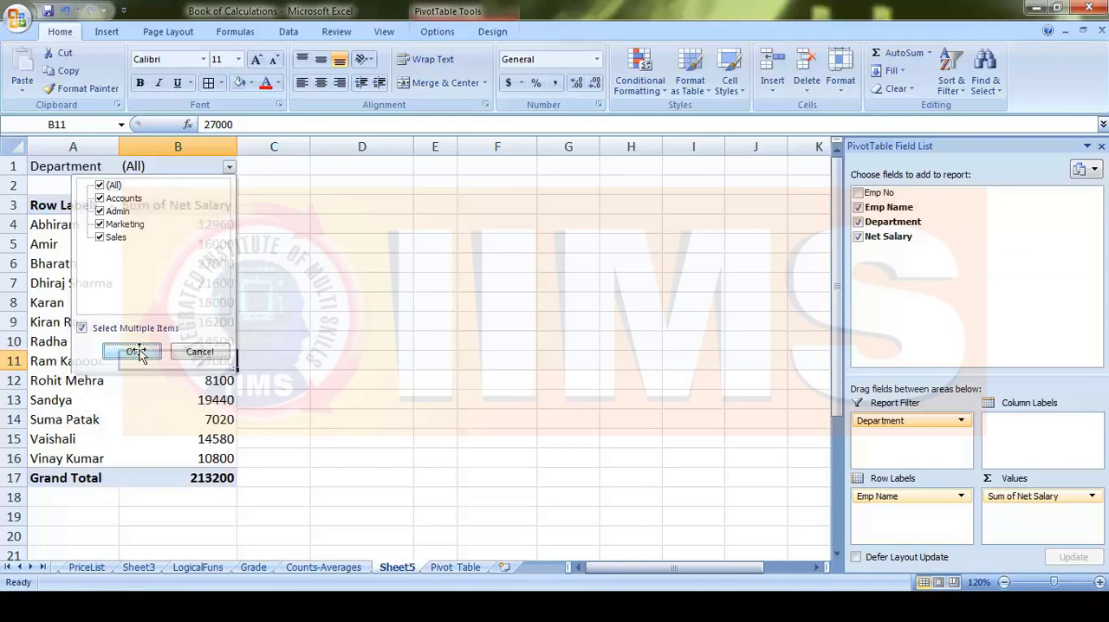
click(230, 166)
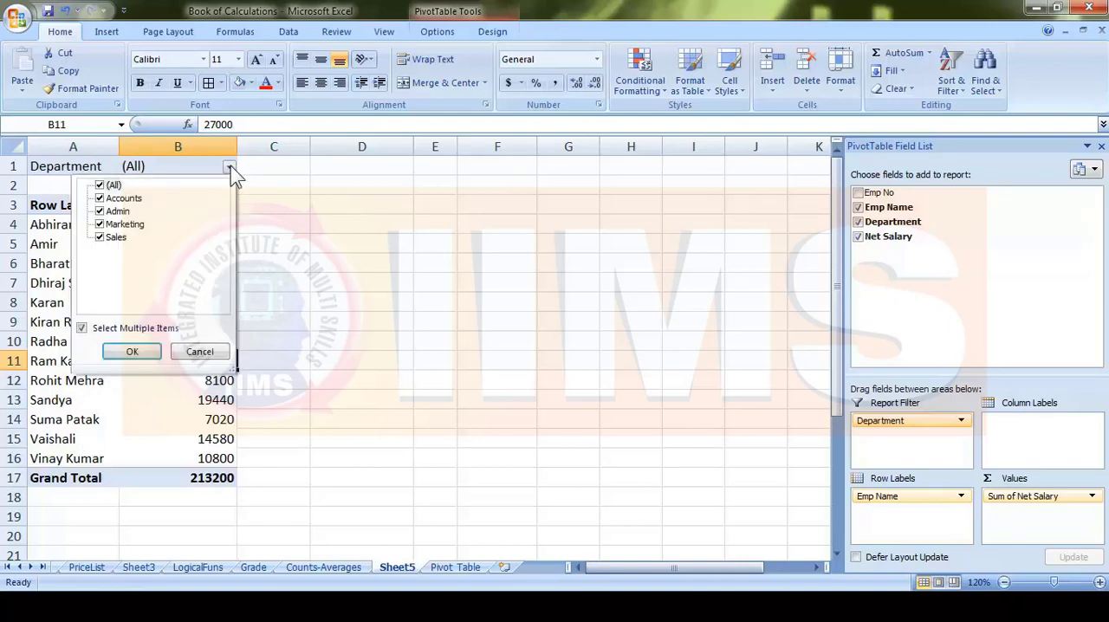
click(100, 185)
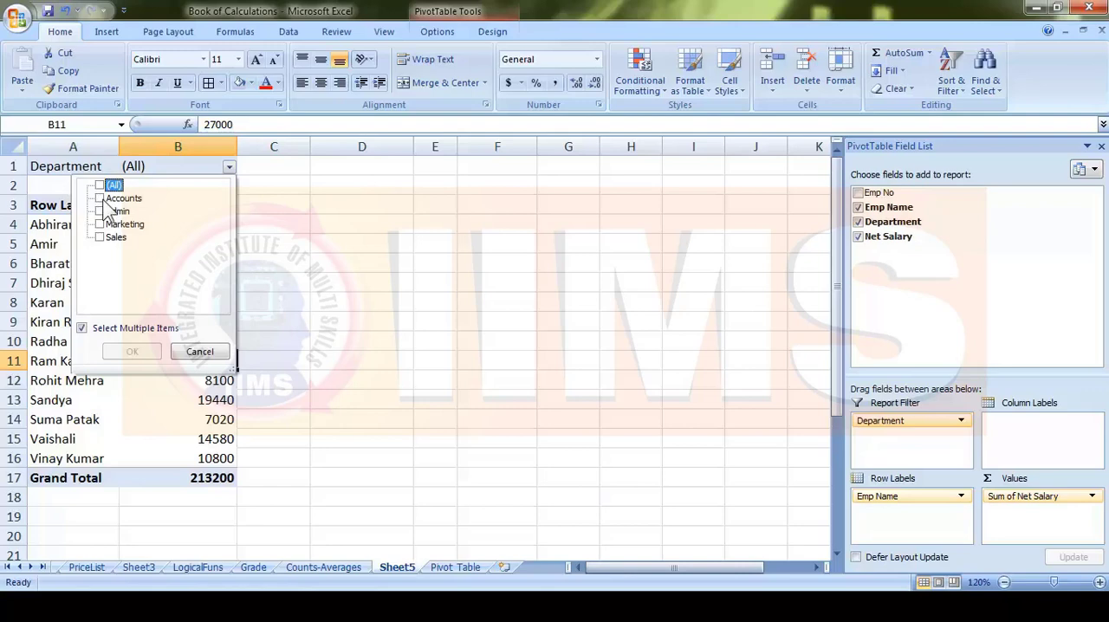
click(99, 198)
click(132, 351)
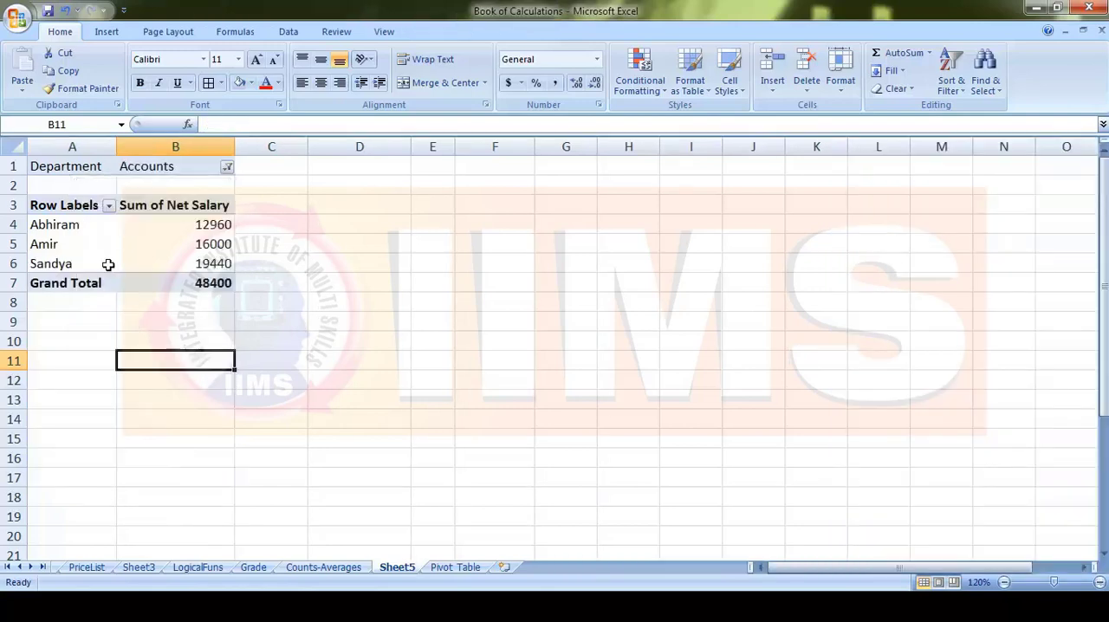
drag(53, 225, 208, 304)
click(267, 354)
click(120, 263)
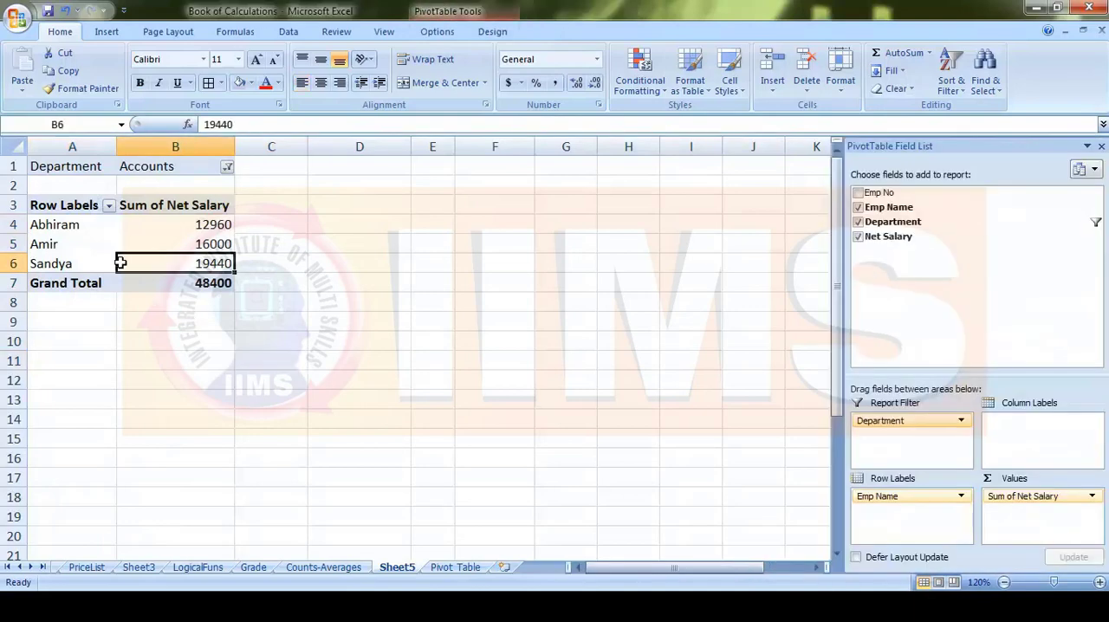
- Add Admin to the Department report filter alongside Accounts
click(227, 167)
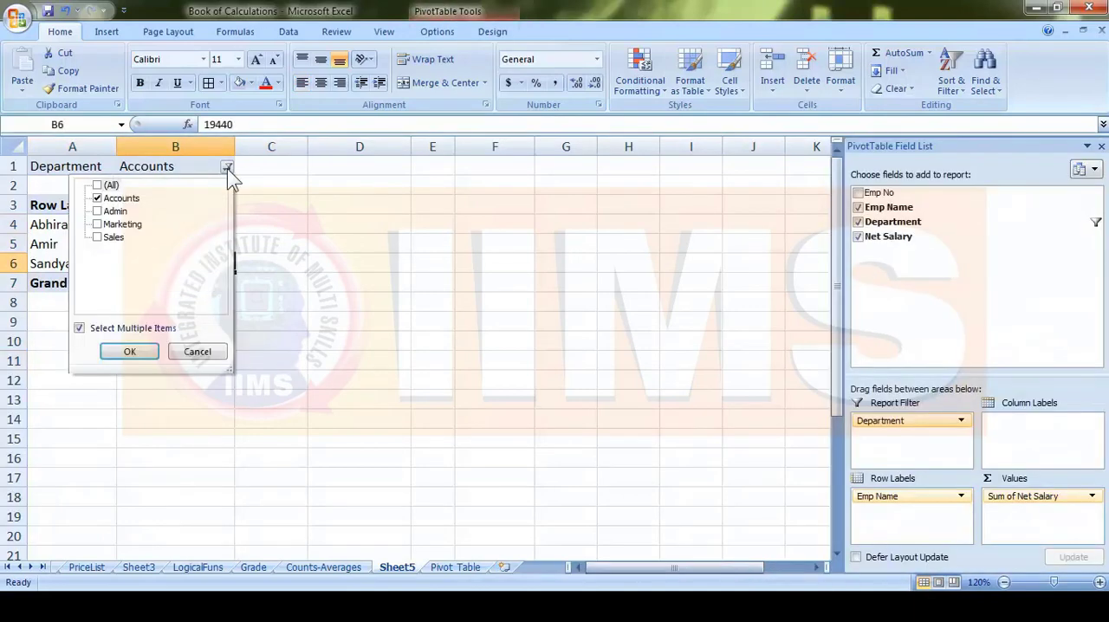
click(98, 211)
click(129, 351)
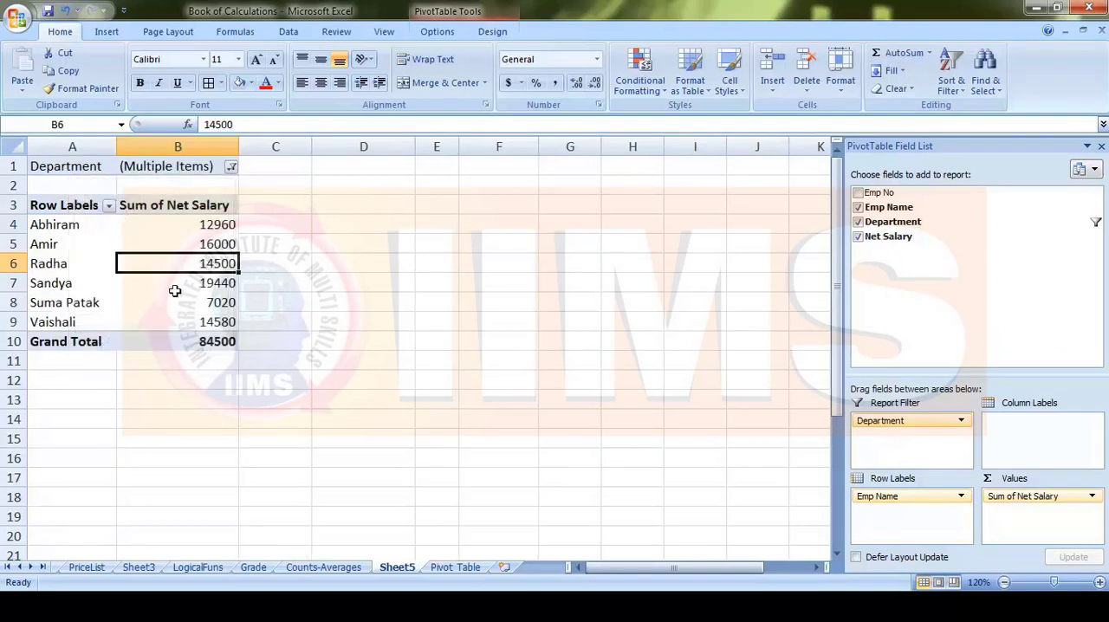
- Change the Department report filter to include only Marketing and Sales, and review the filtered employee salaries
click(231, 167)
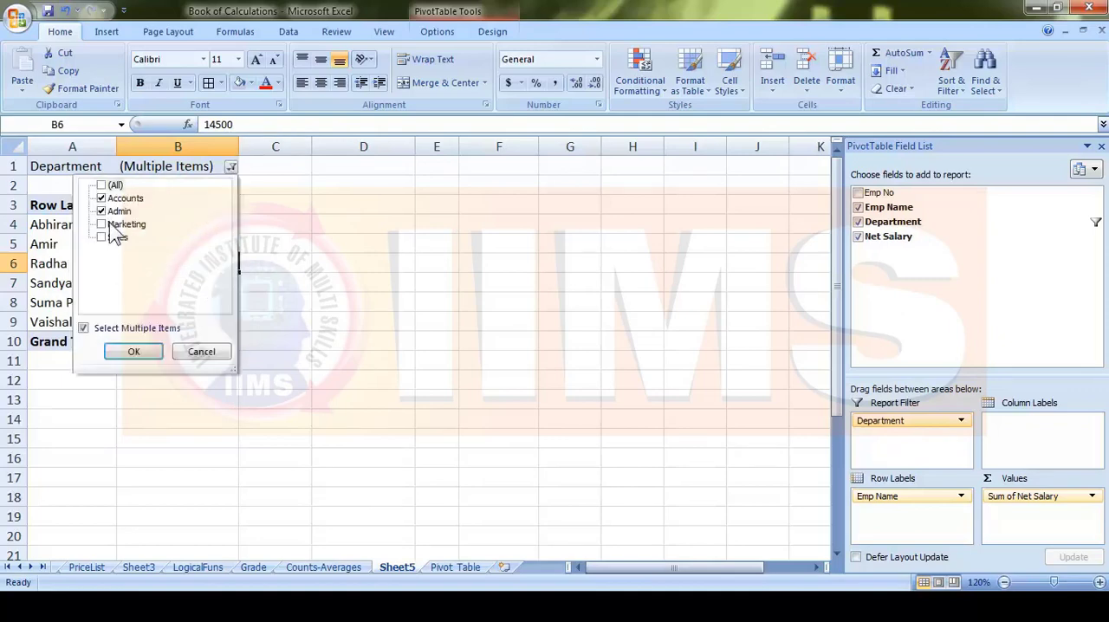
click(101, 211)
click(101, 237)
click(101, 224)
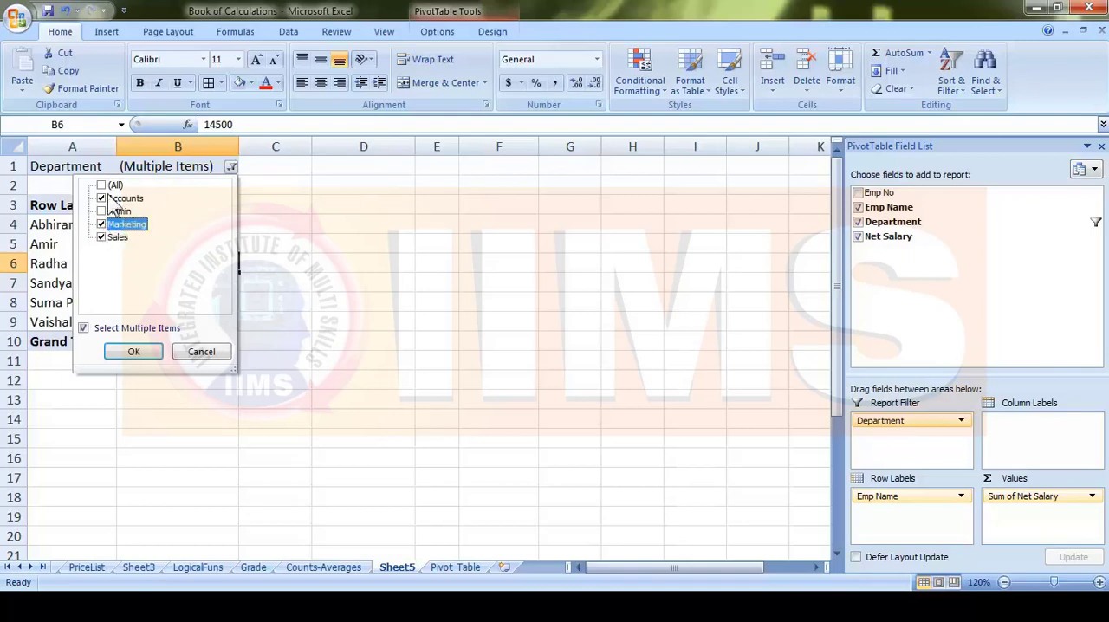
click(101, 199)
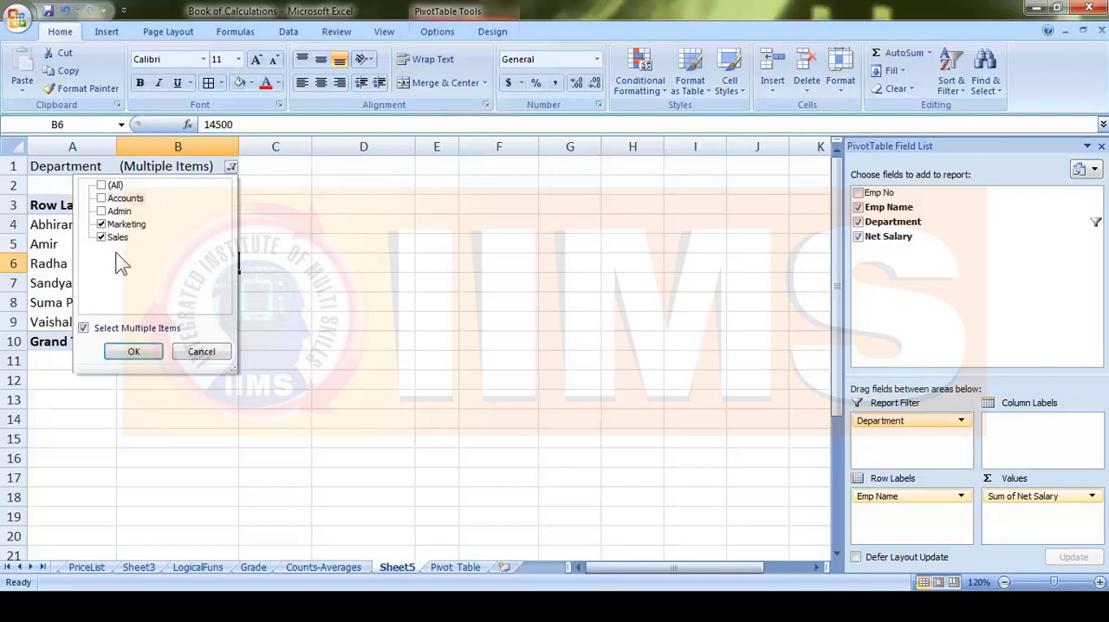
click(134, 352)
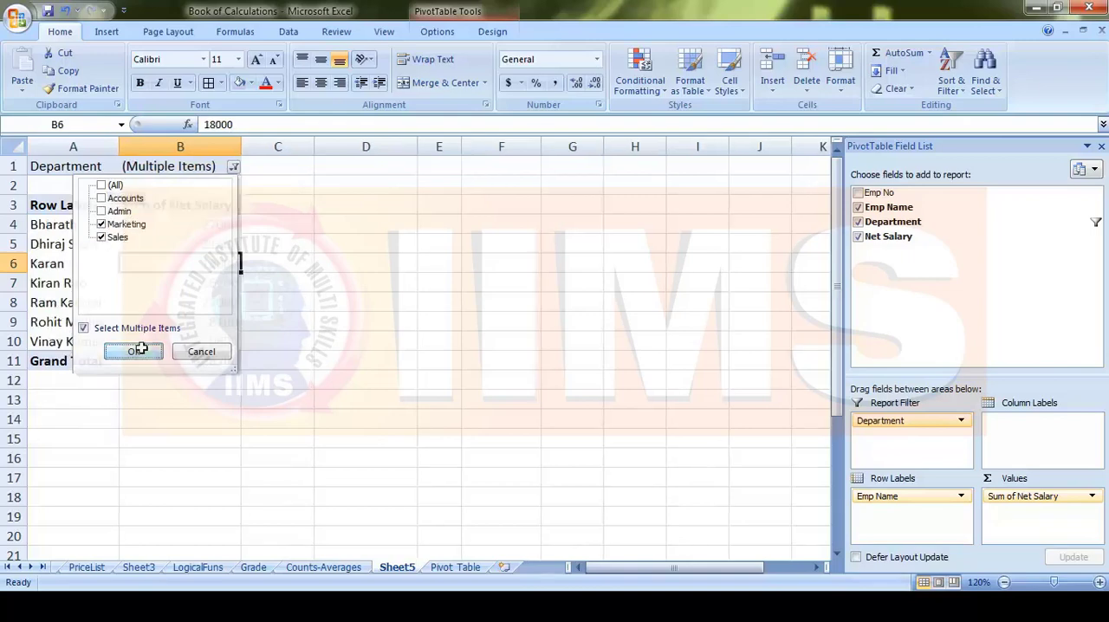
drag(52, 225, 165, 341)
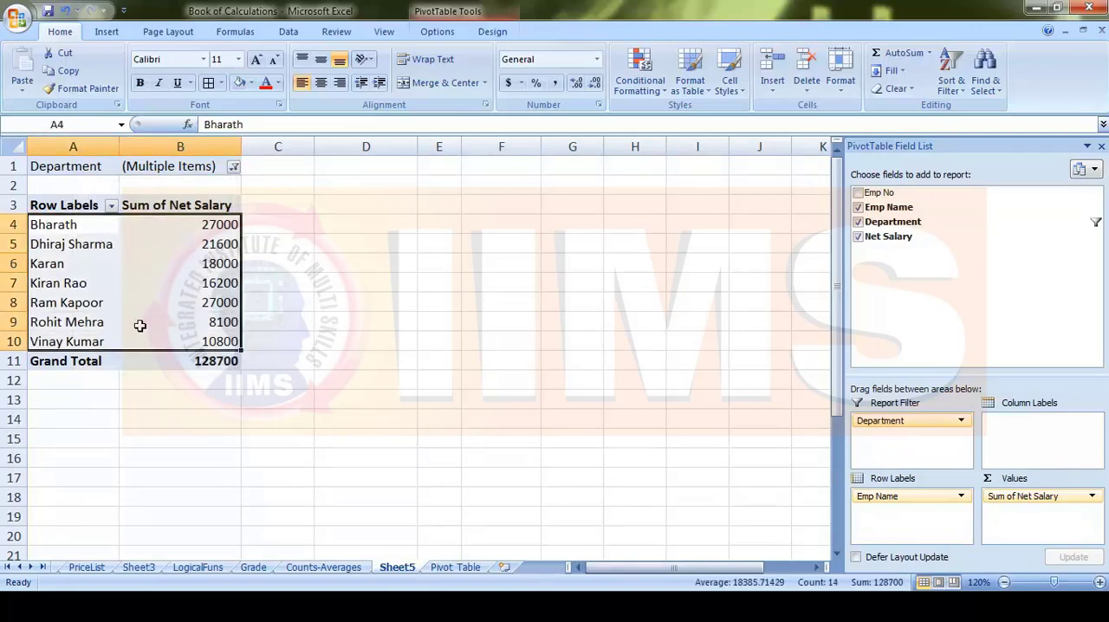
- Look through the Row Labels filter and sort options for the employee names without changing the filter
click(88, 227)
click(112, 206)
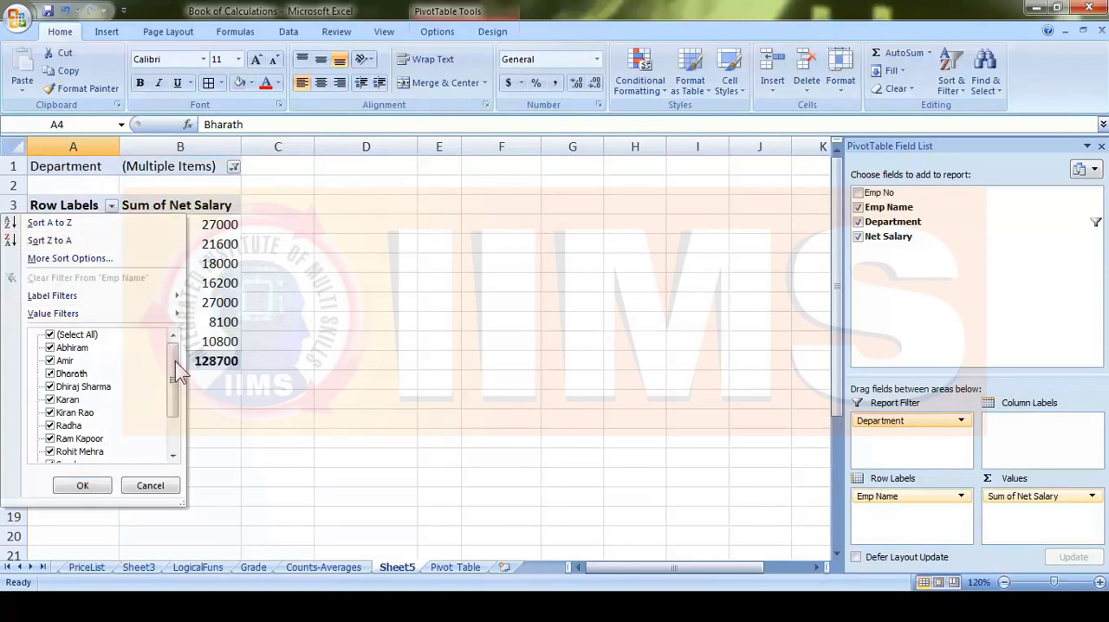
mouse_move(177, 371)
mouse_down()
mouse_move(175, 433)
mouse_move(176, 351)
mouse_up()
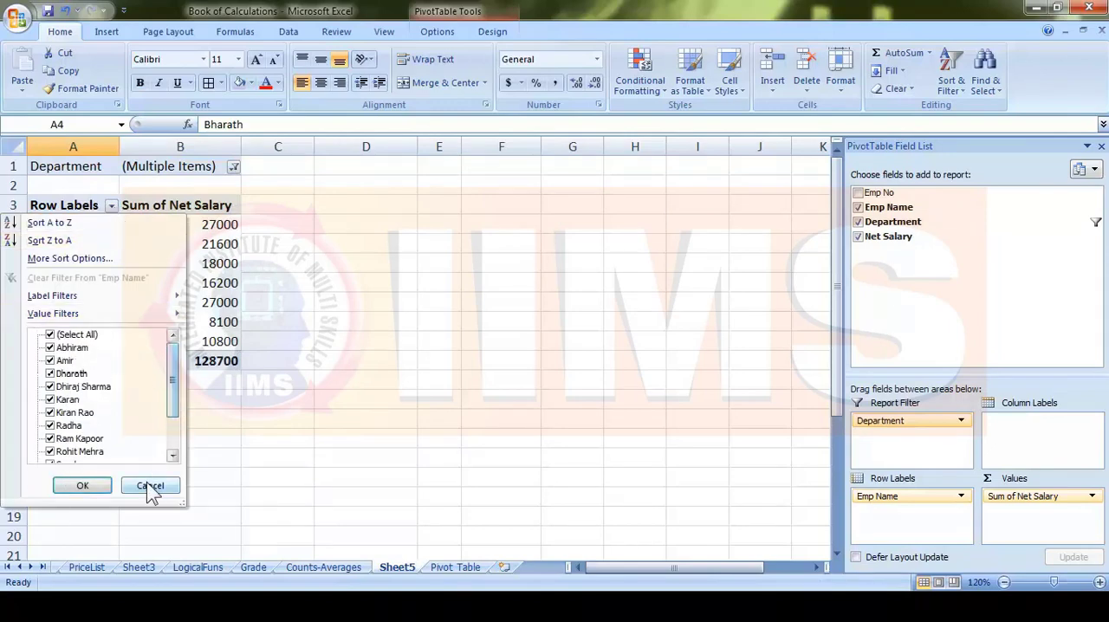
click(151, 487)
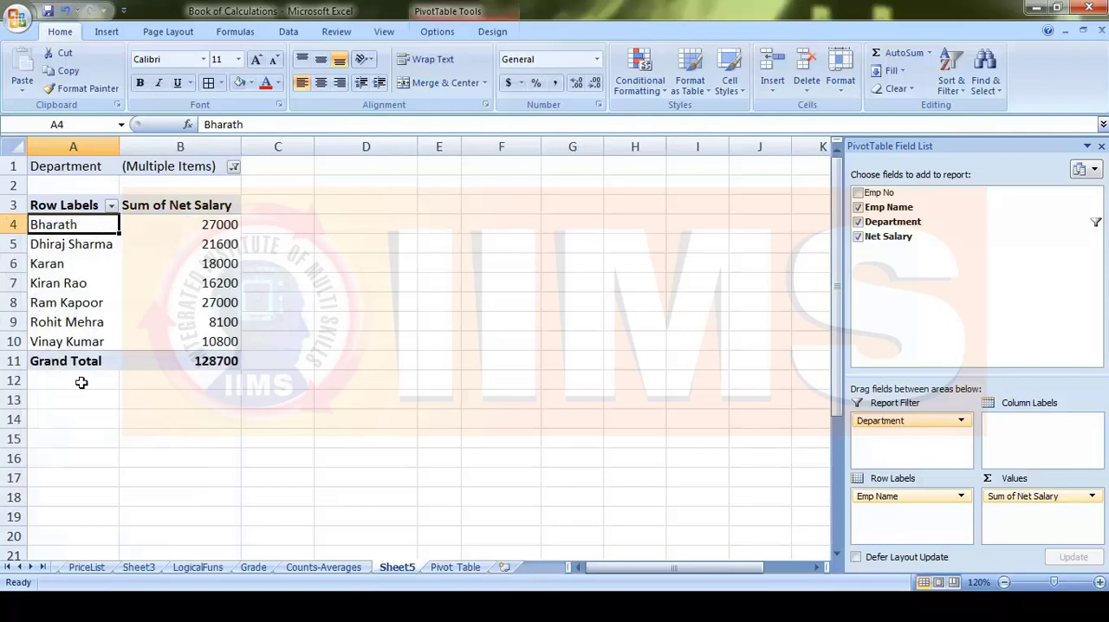
- Review the filtered employees' salaries against the Grand Total row of the pivot table
drag(81, 362, 164, 362)
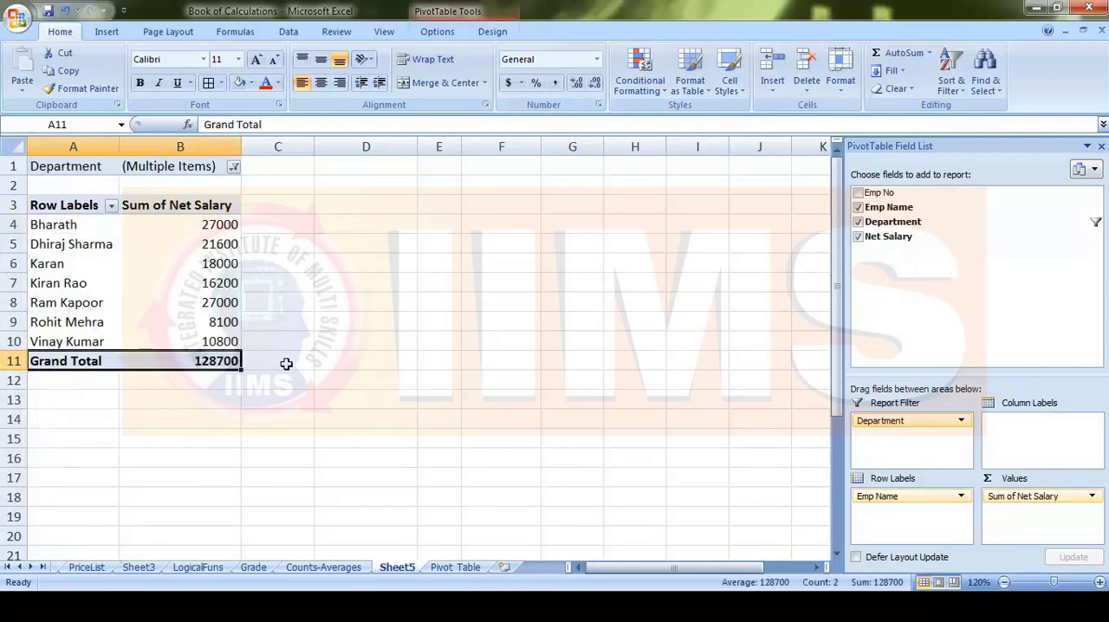
drag(79, 228, 223, 341)
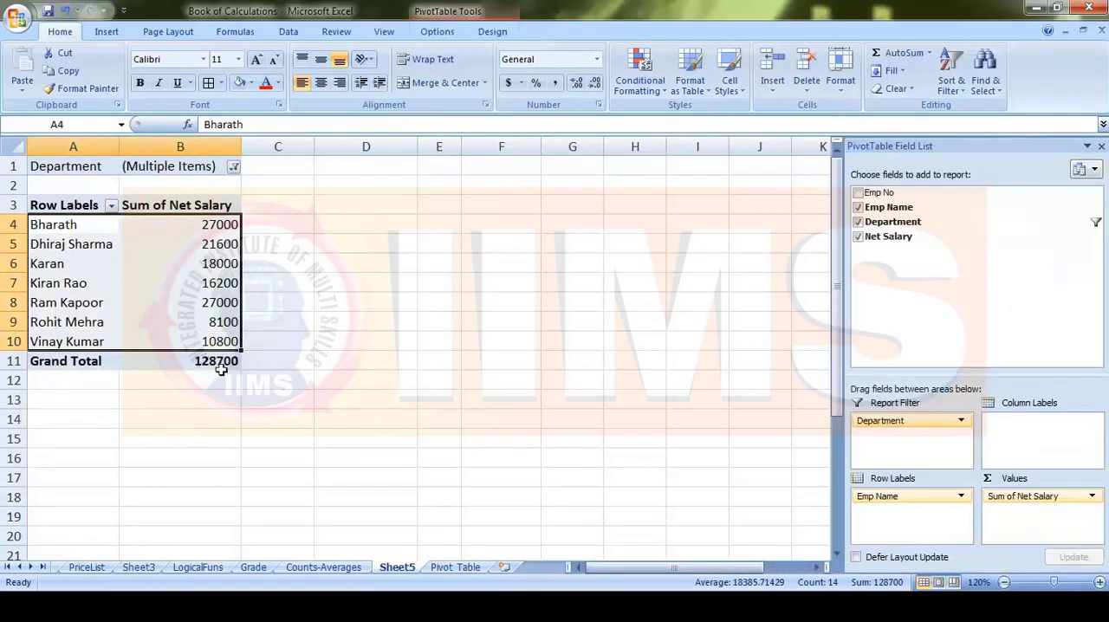
click(219, 363)
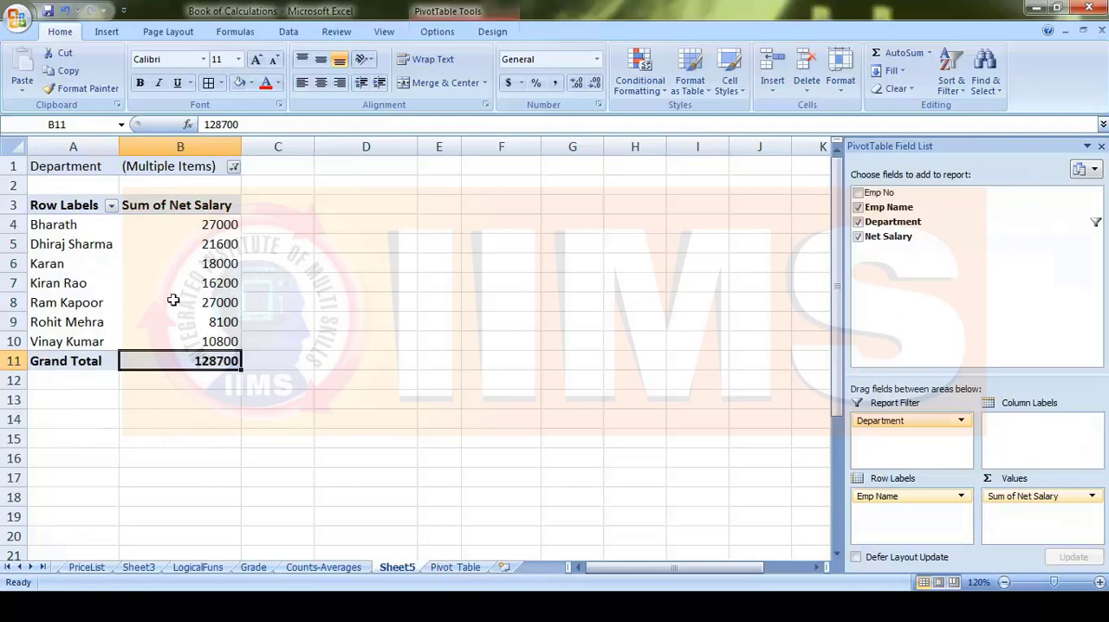
drag(230, 363, 75, 206)
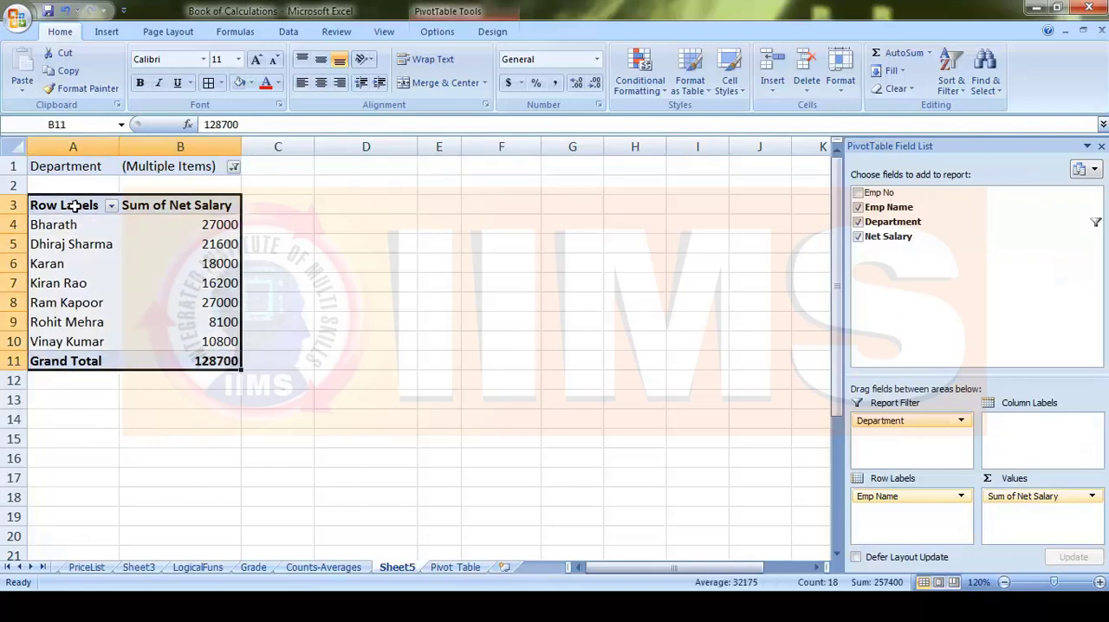
click(194, 308)
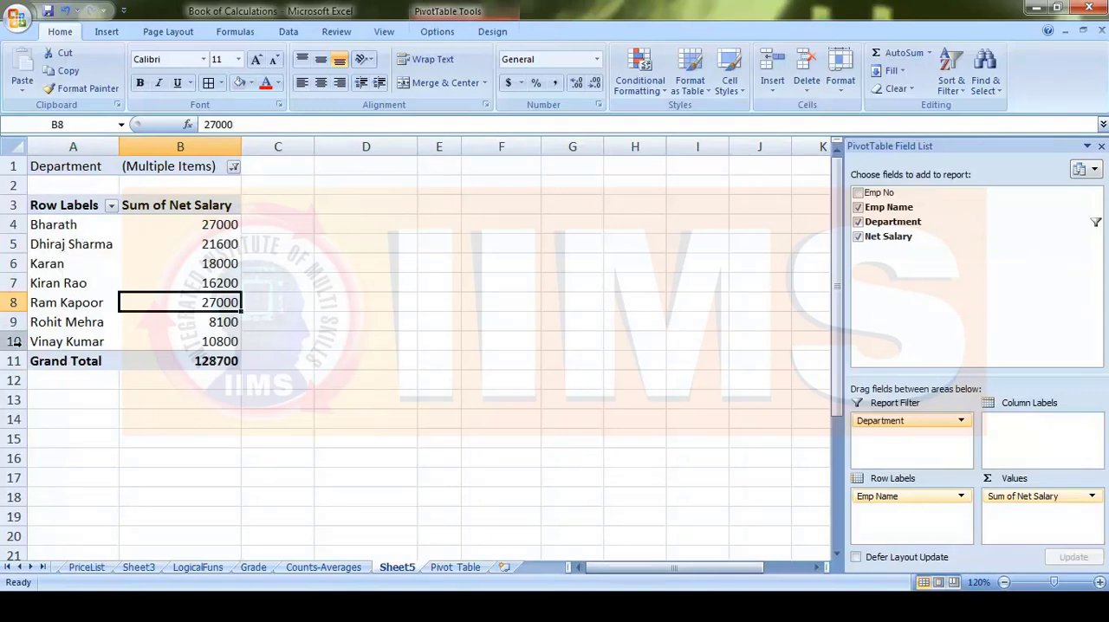
- Add Emp No to the pivot table and move it from Values into Row Labels above Emp Name
click(860, 193)
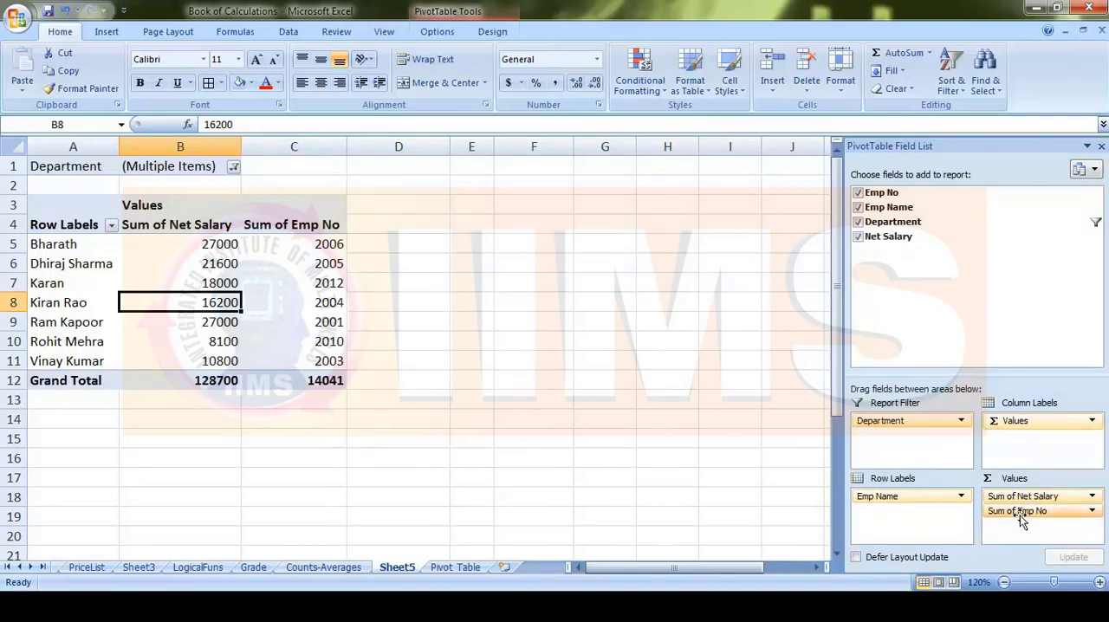
click(1057, 514)
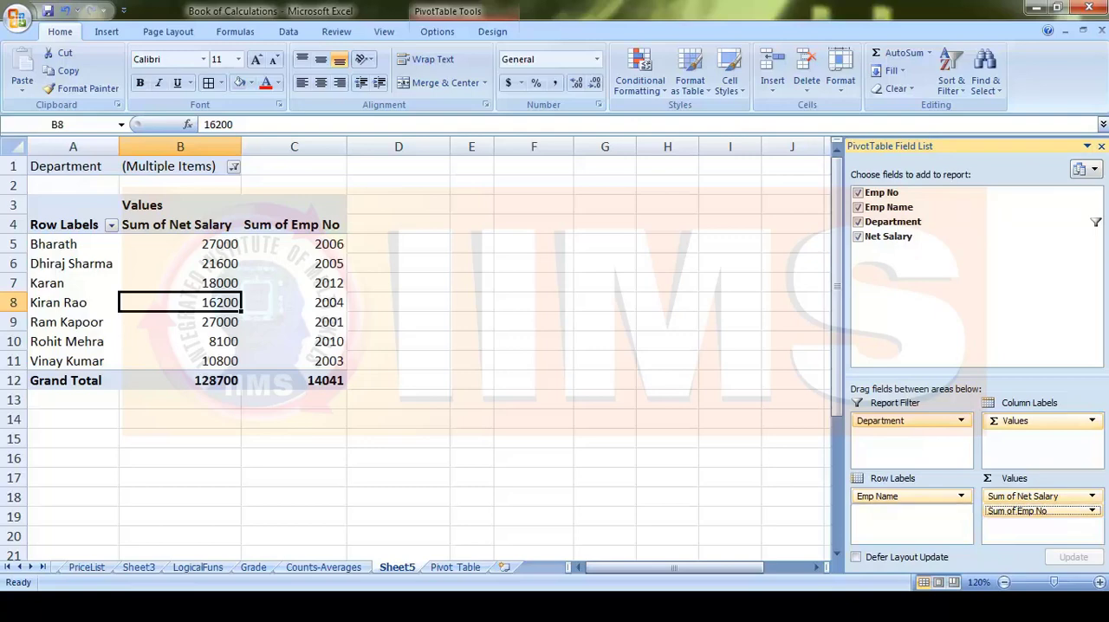
drag(1040, 511, 911, 494)
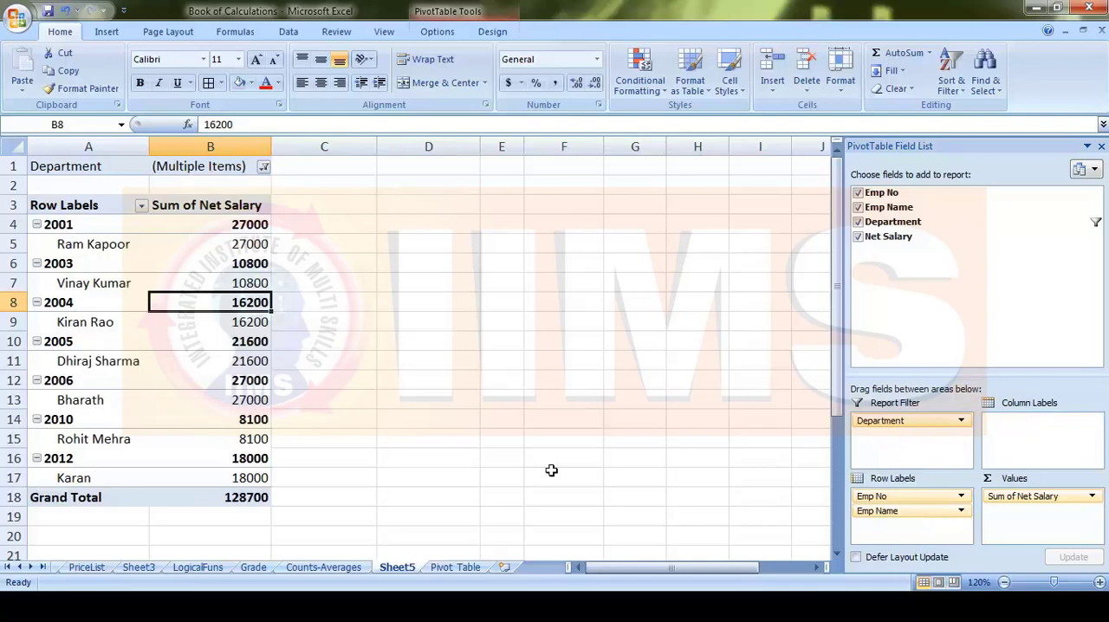
- Try Emp Name above Emp No in Row Labels, and put Emp No back above Emp Name
drag(902, 513, 904, 494)
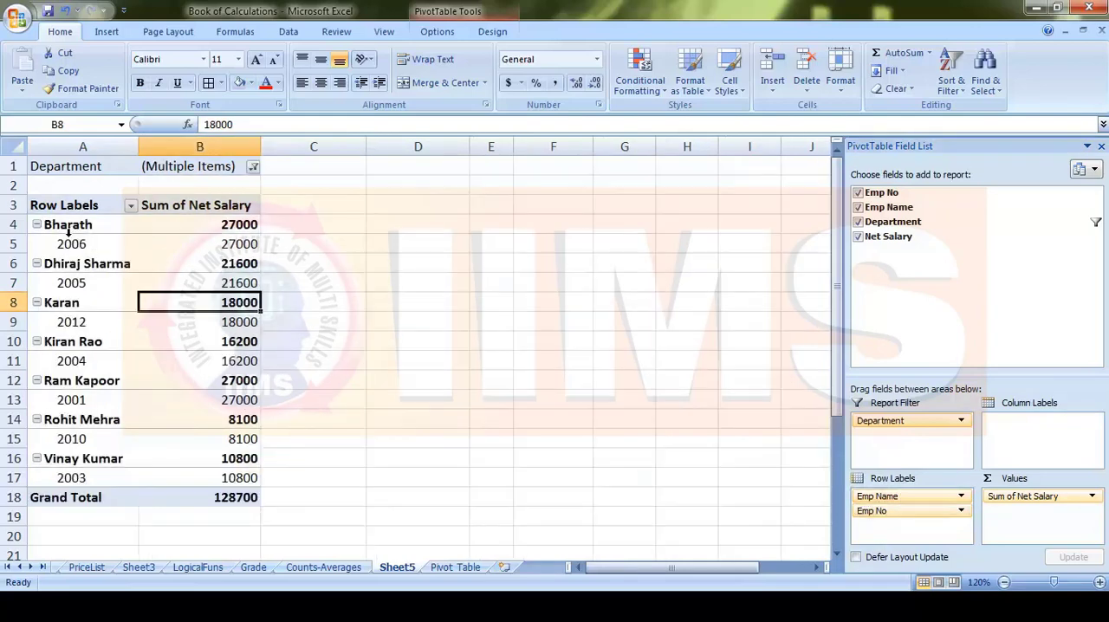
click(884, 497)
drag(883, 497, 887, 522)
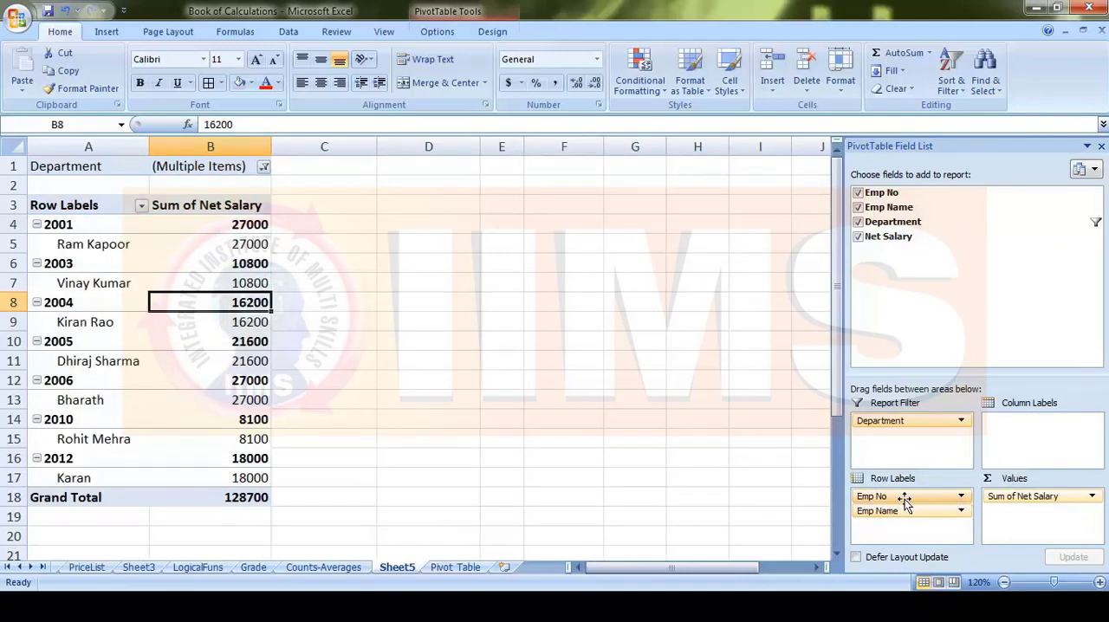
- Move Emp No from Row Labels to Column Labels, and remove the field from the pivot table
drag(878, 496, 1029, 428)
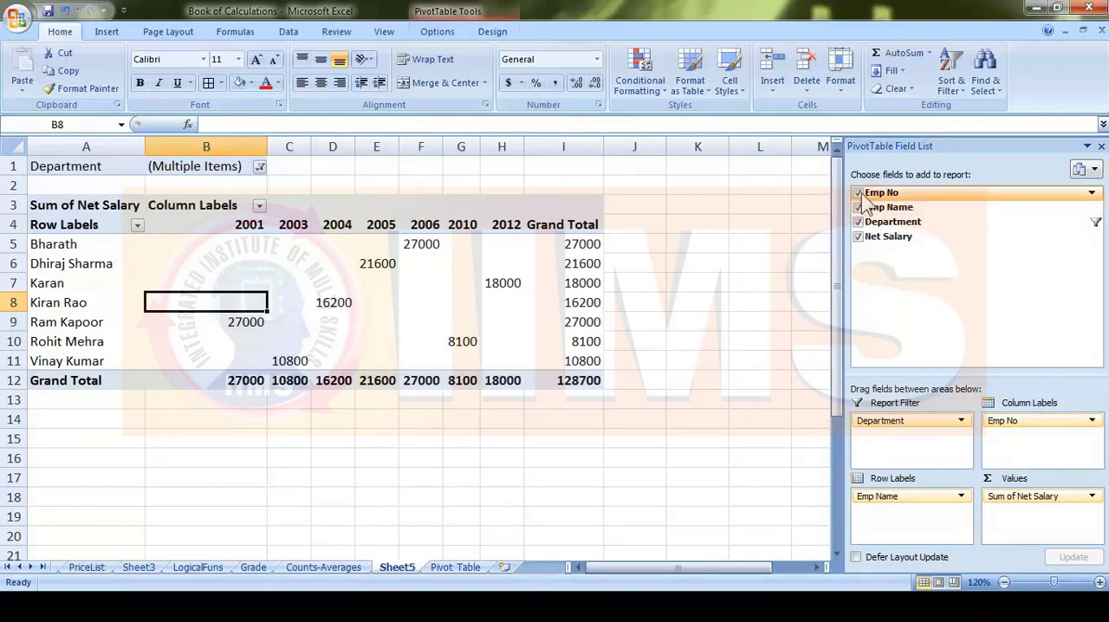
click(859, 193)
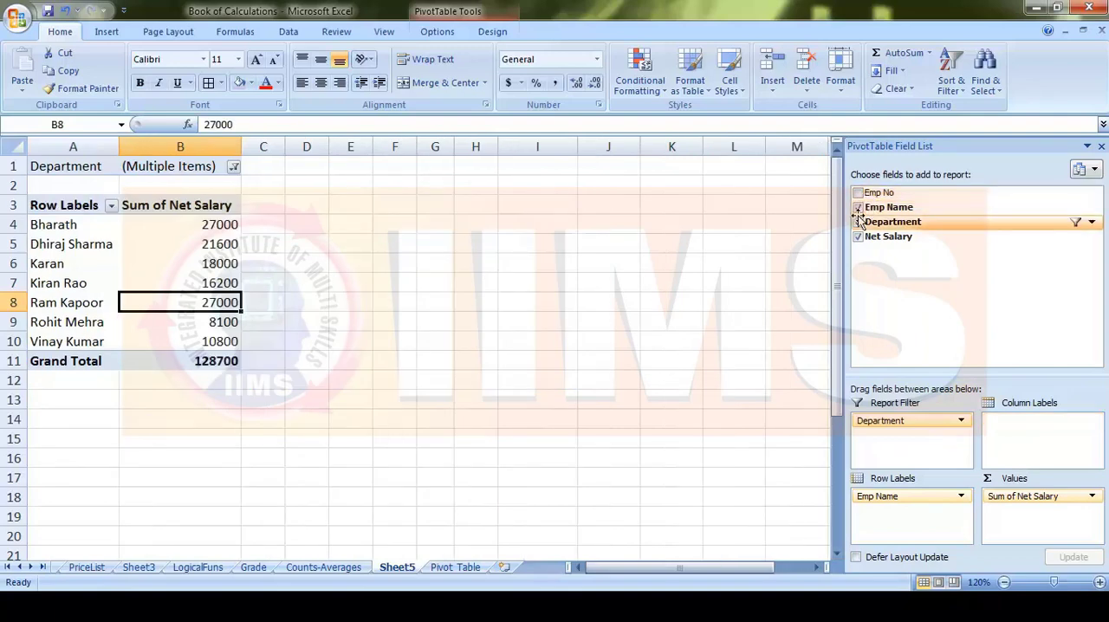
- Apply the red PivotTable style from the second row of the Medium group to the salary report
click(436, 30)
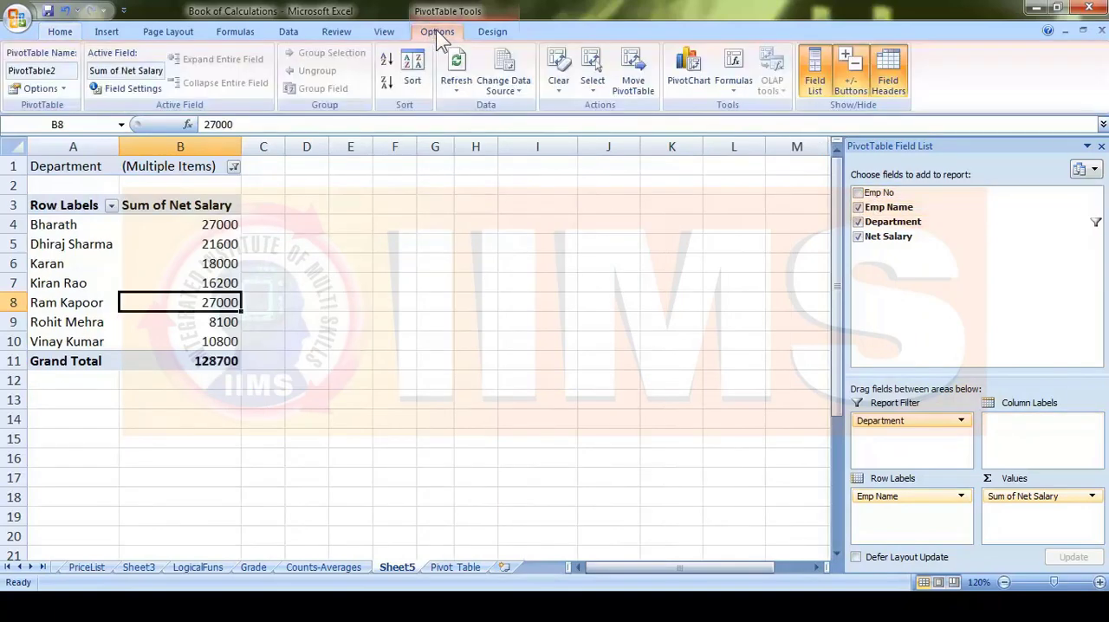
click(490, 33)
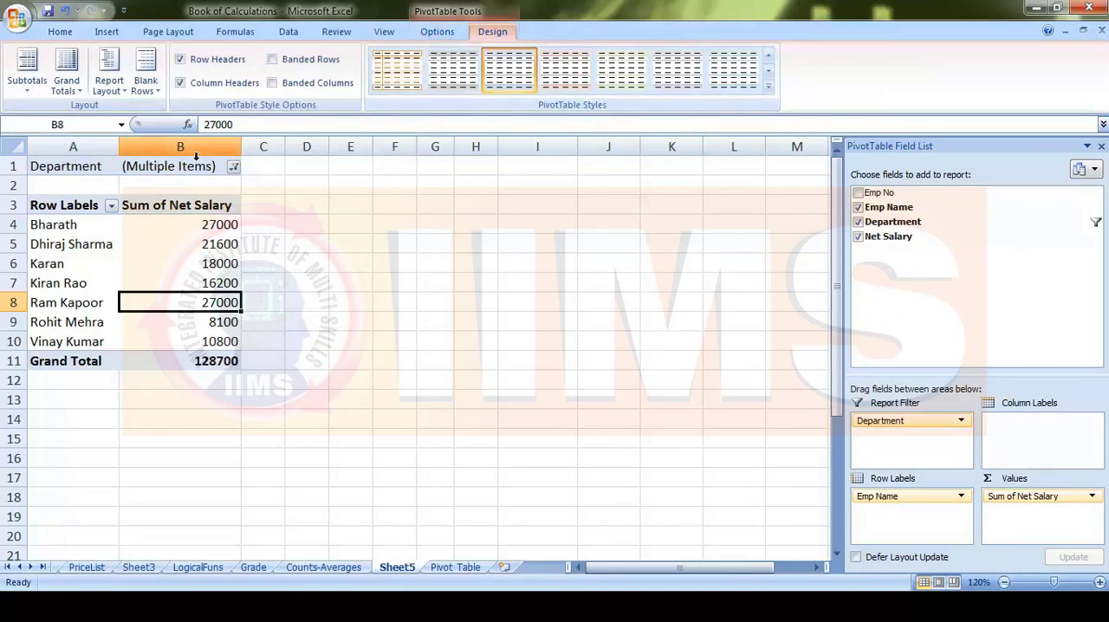
click(768, 86)
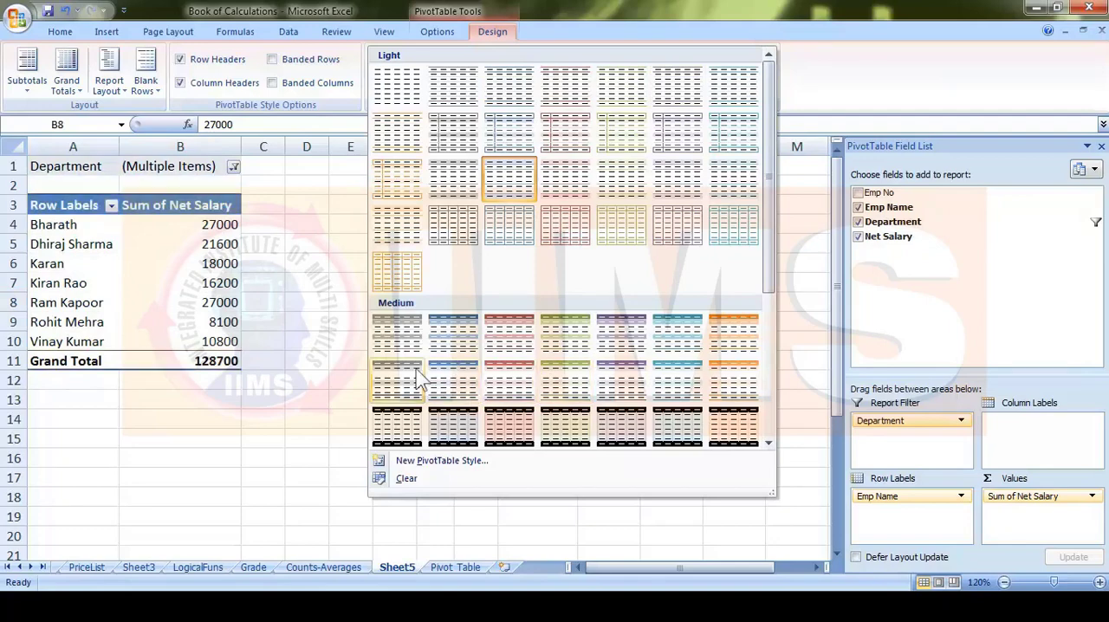
click(535, 375)
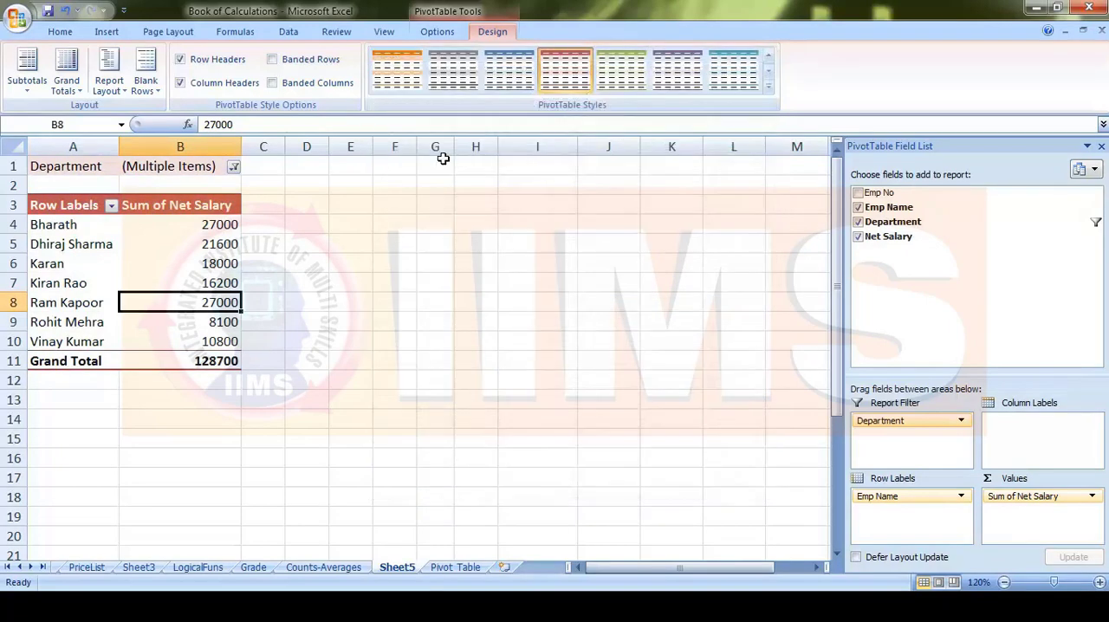
- Clear all fields and filters from the pivot table, and undo the clearing
click(442, 33)
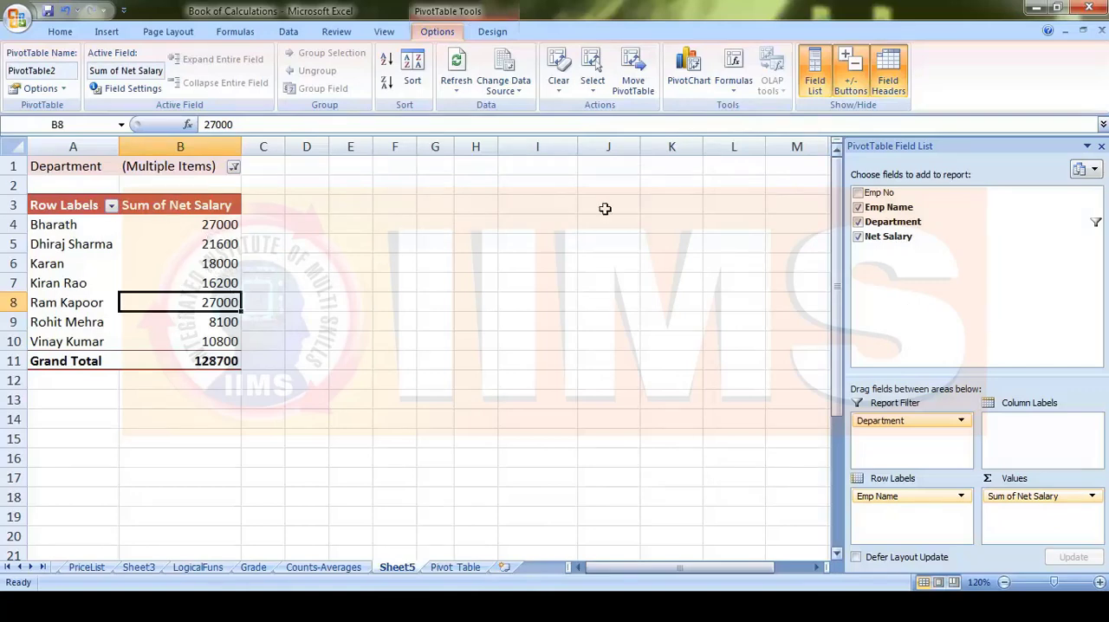
click(558, 87)
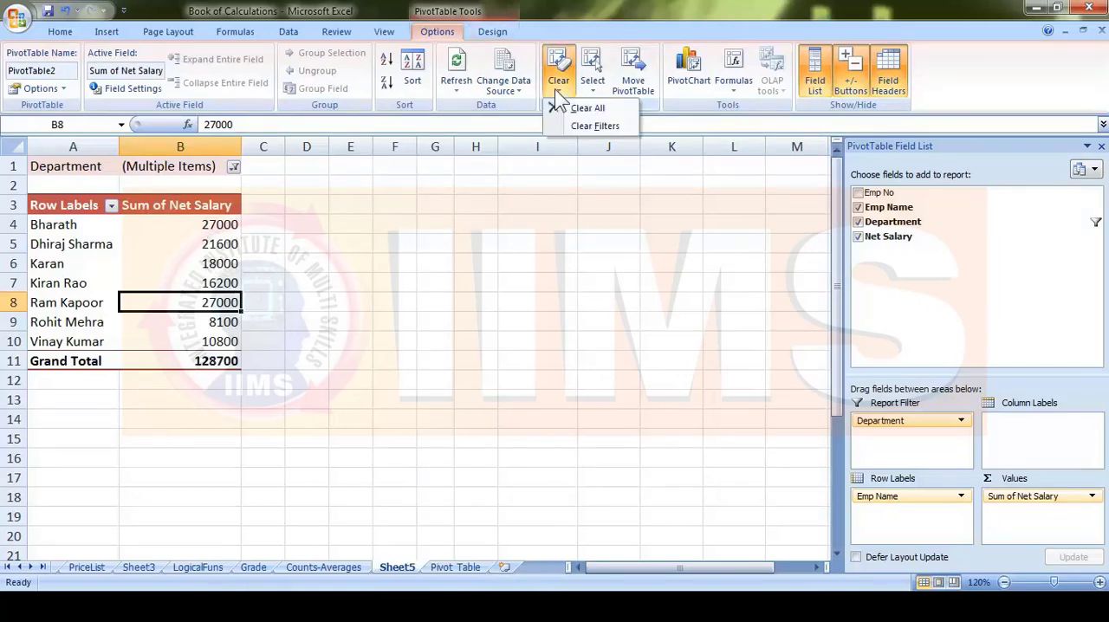
click(595, 106)
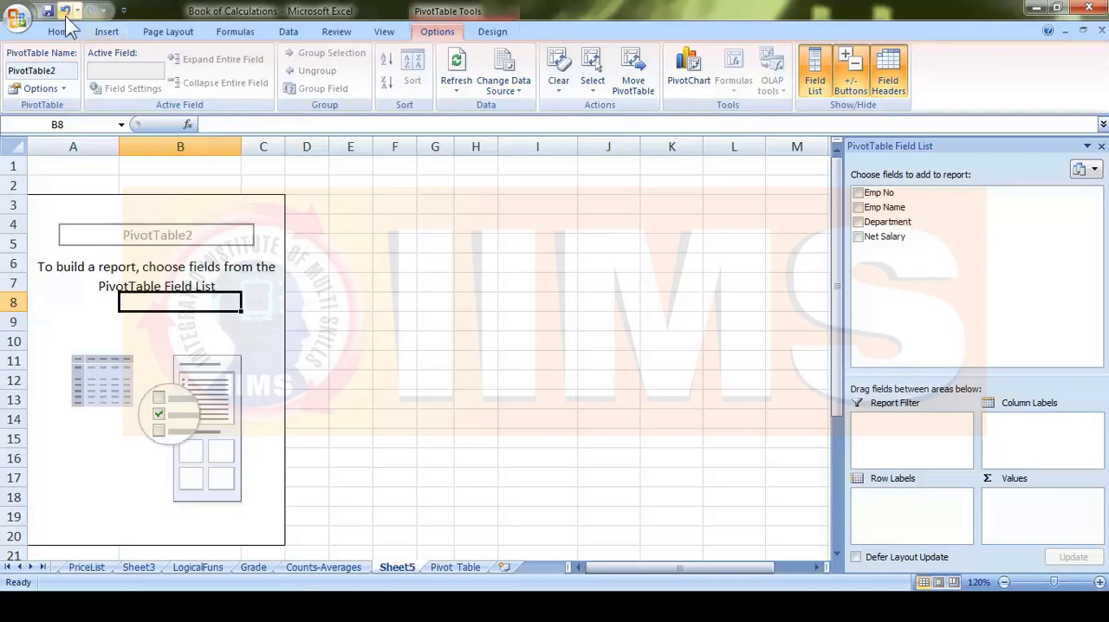
click(65, 12)
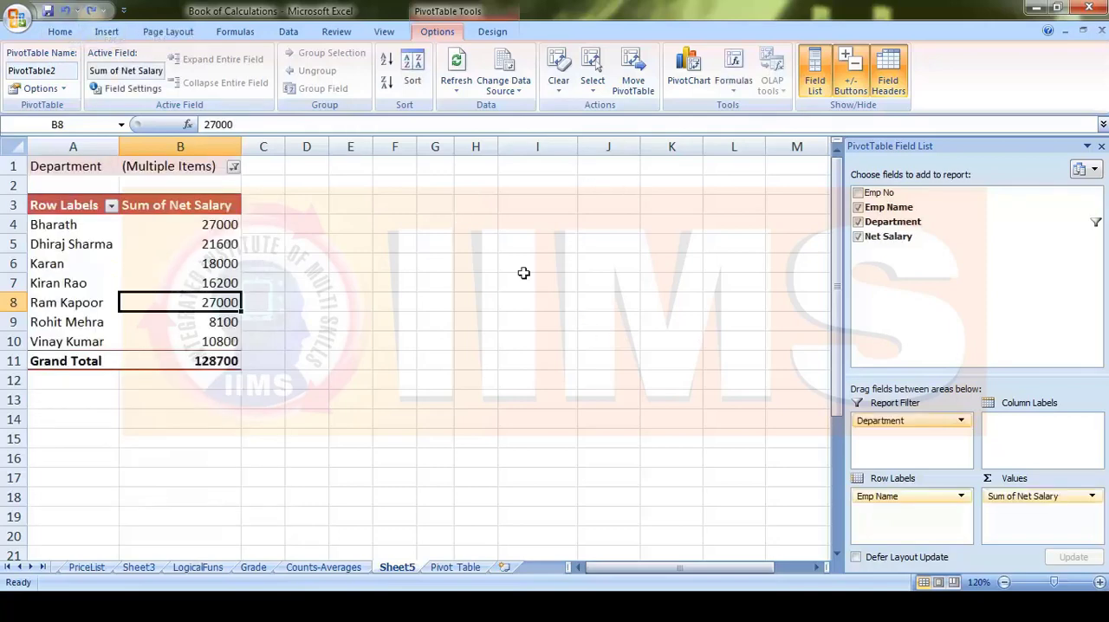
- Select the entire pivot table and move it to cell H14 of the existing worksheet Sheet5
click(593, 74)
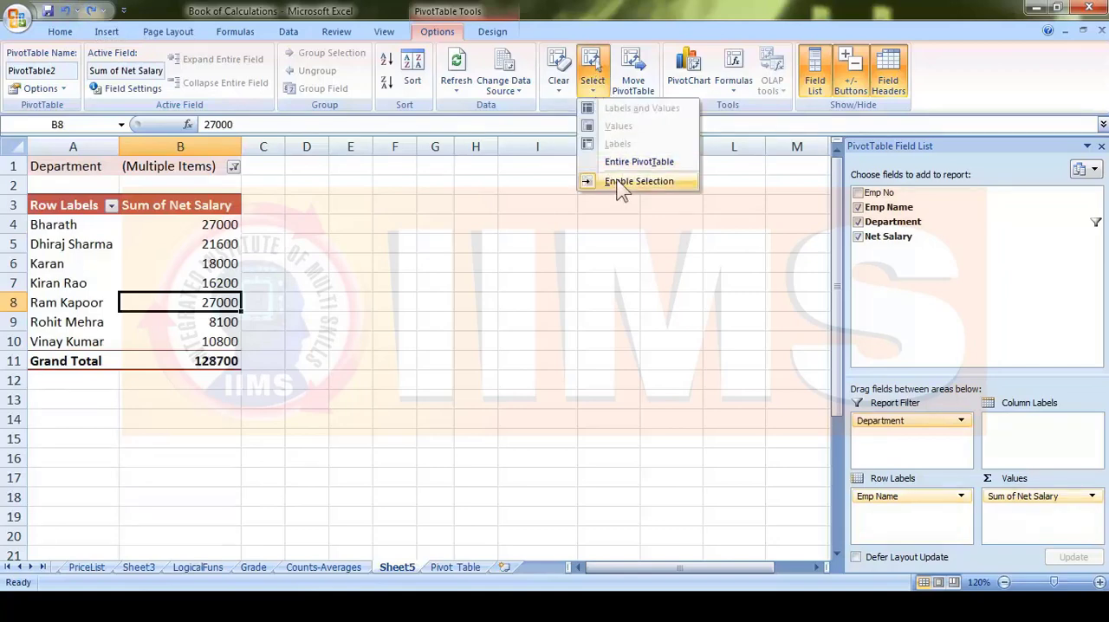
click(626, 162)
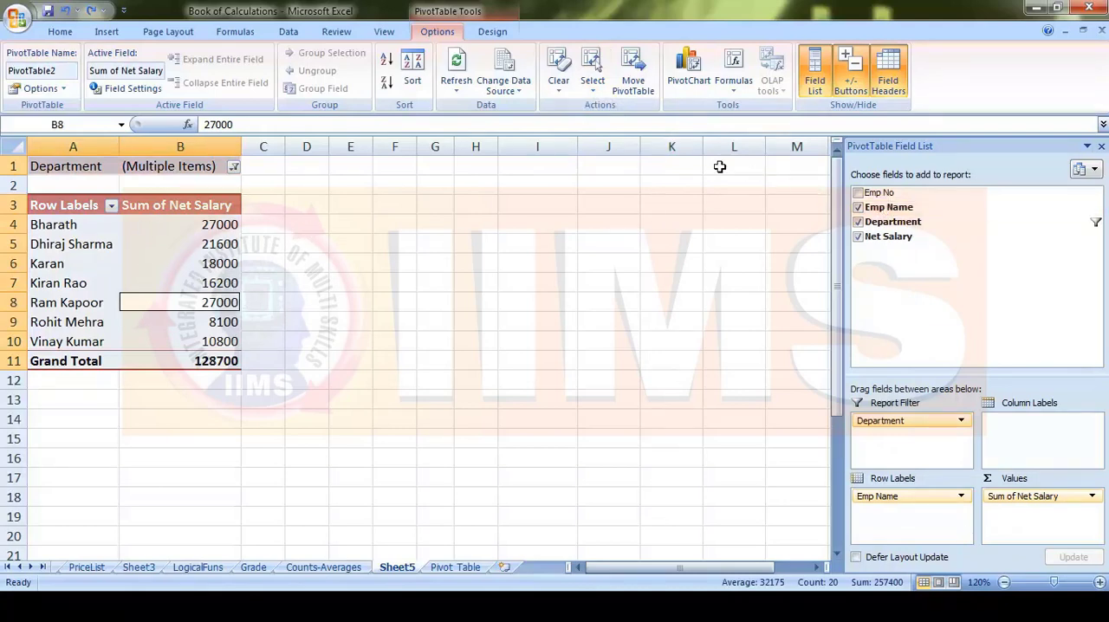
click(634, 71)
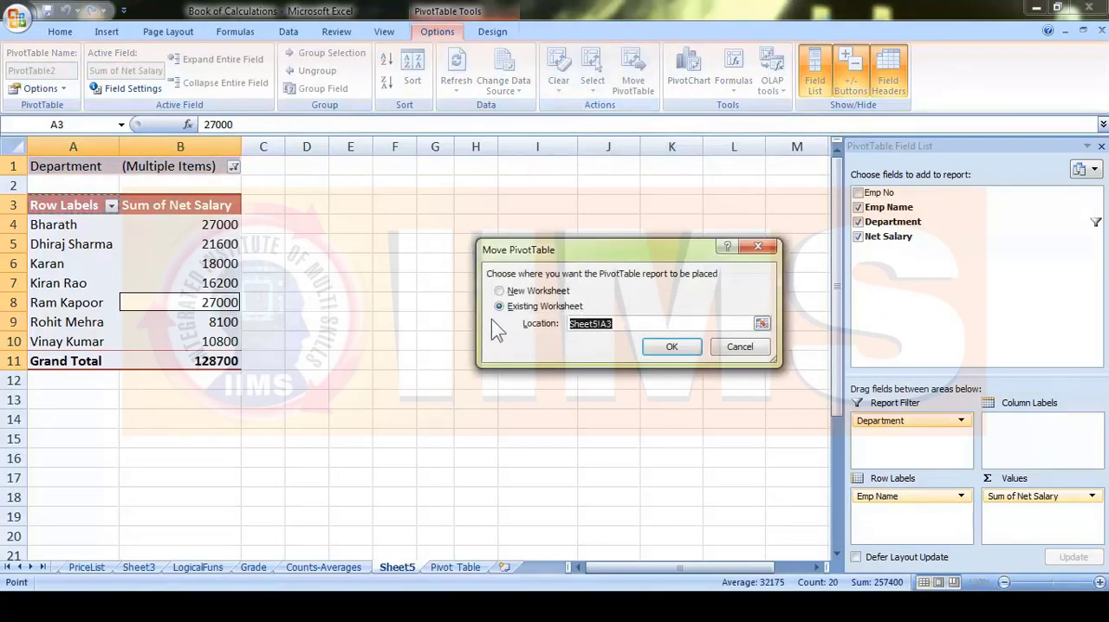
click(472, 420)
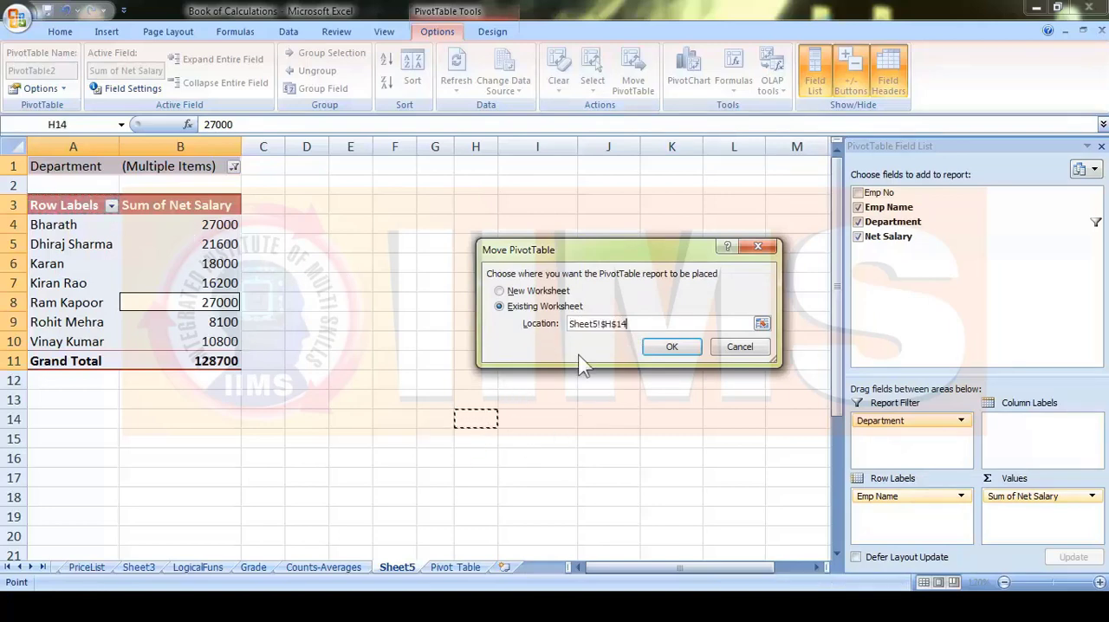
click(672, 351)
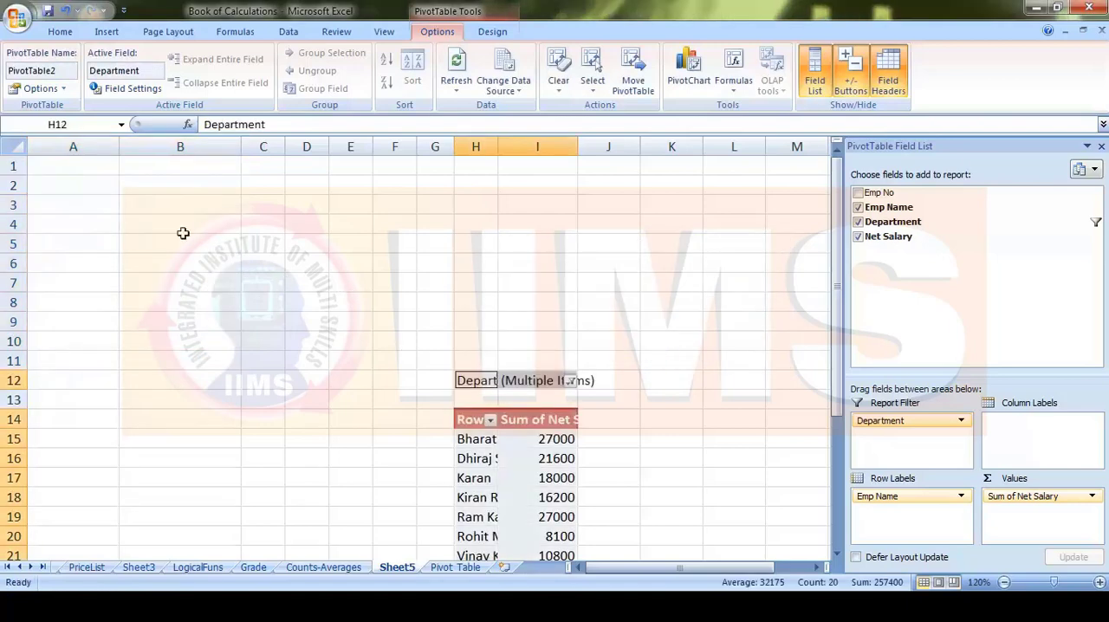
scroll(559, 441, down, 3)
scroll(575, 449, up, 1)
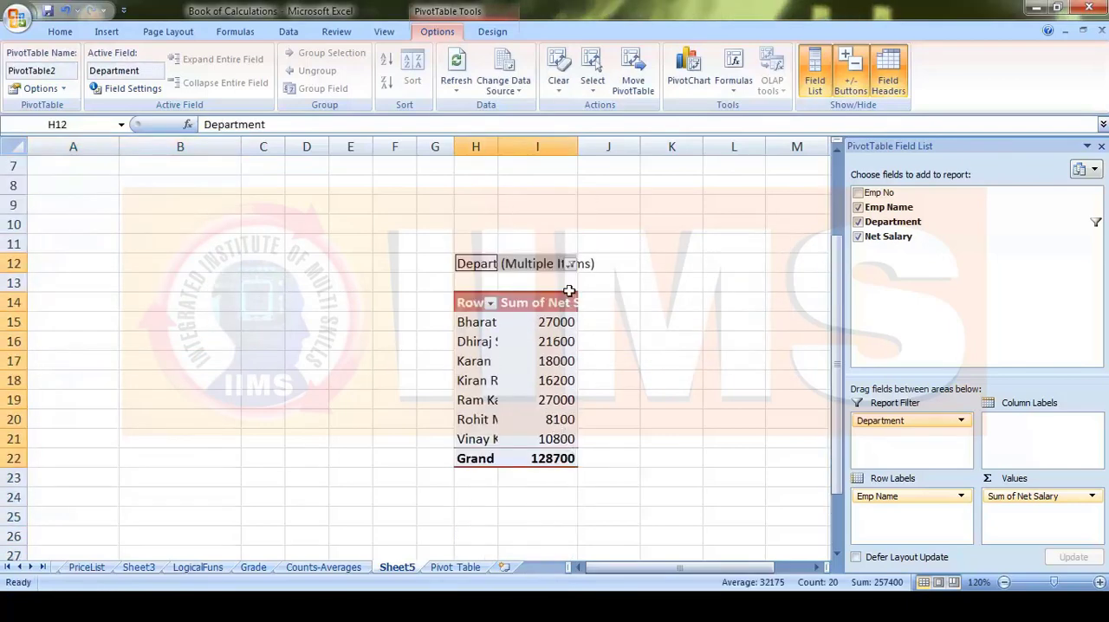
- Move the pivot table to cell A1 of the existing worksheet Sheet5
click(635, 80)
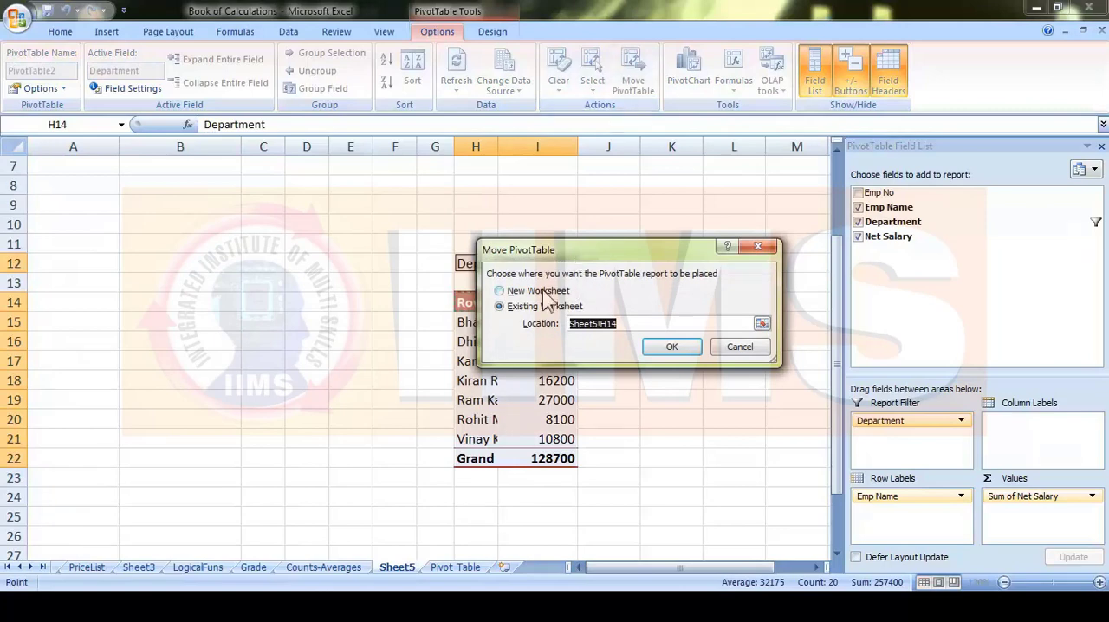
click(523, 292)
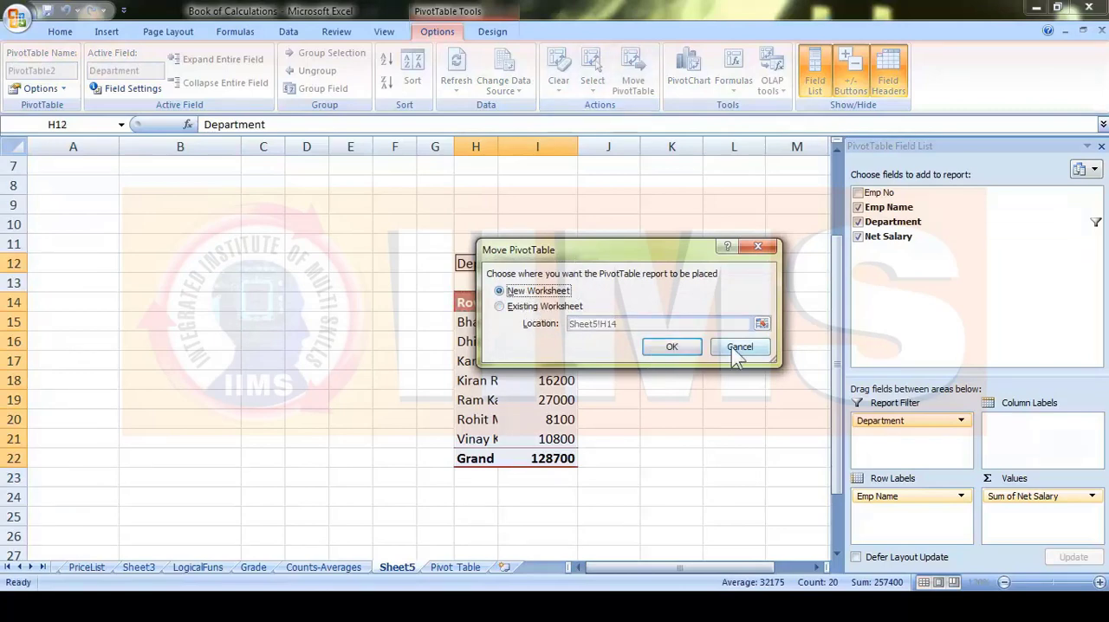
click(500, 306)
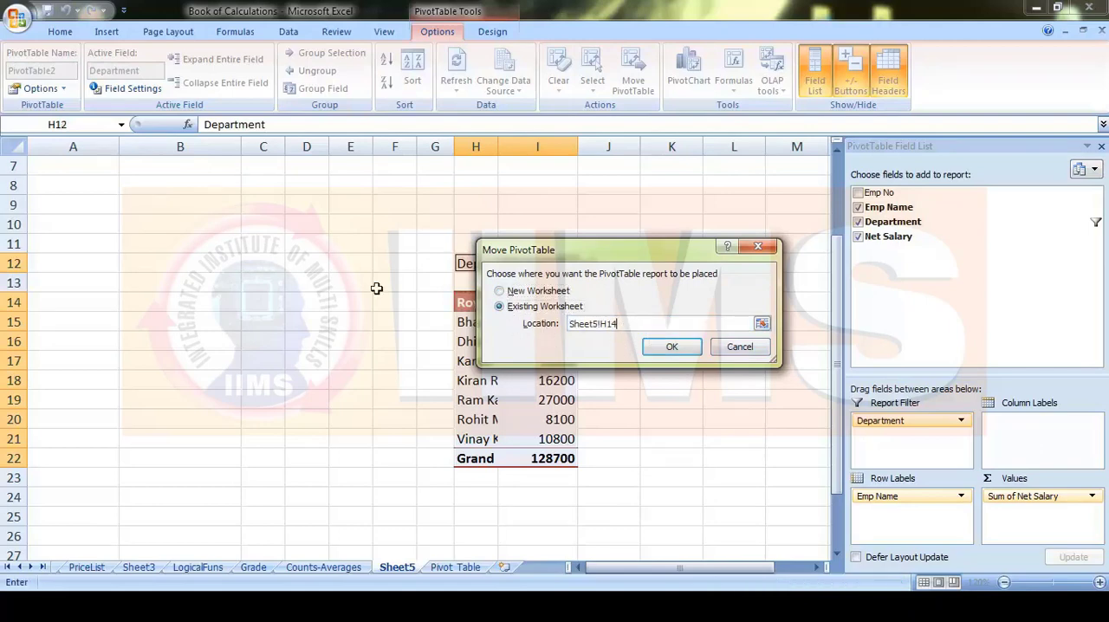
scroll(96, 186, up, 2)
click(86, 165)
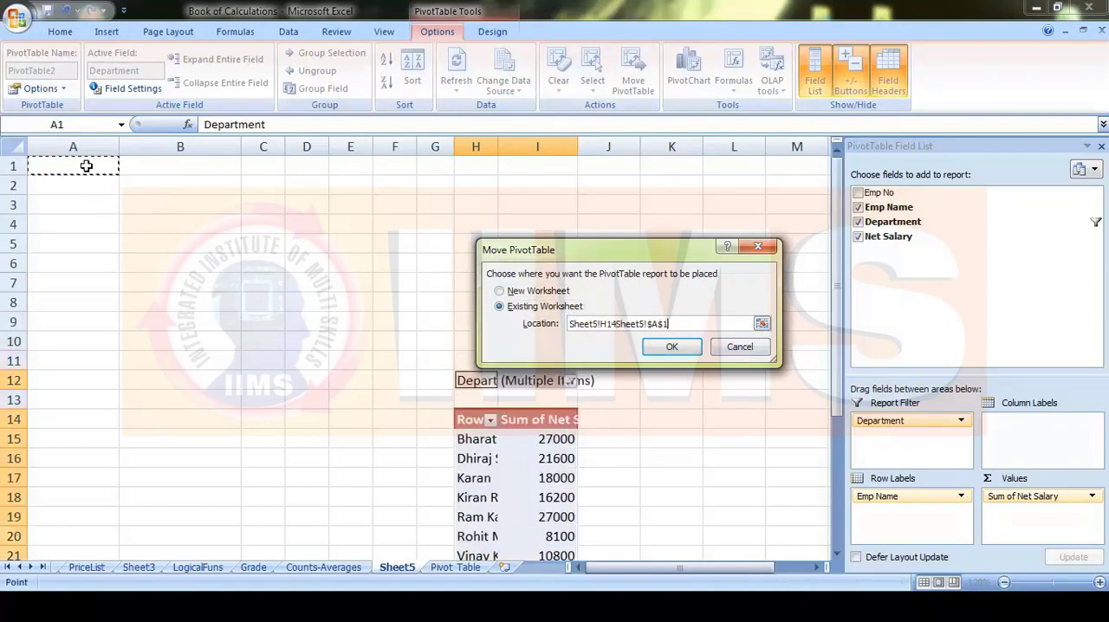
click(672, 348)
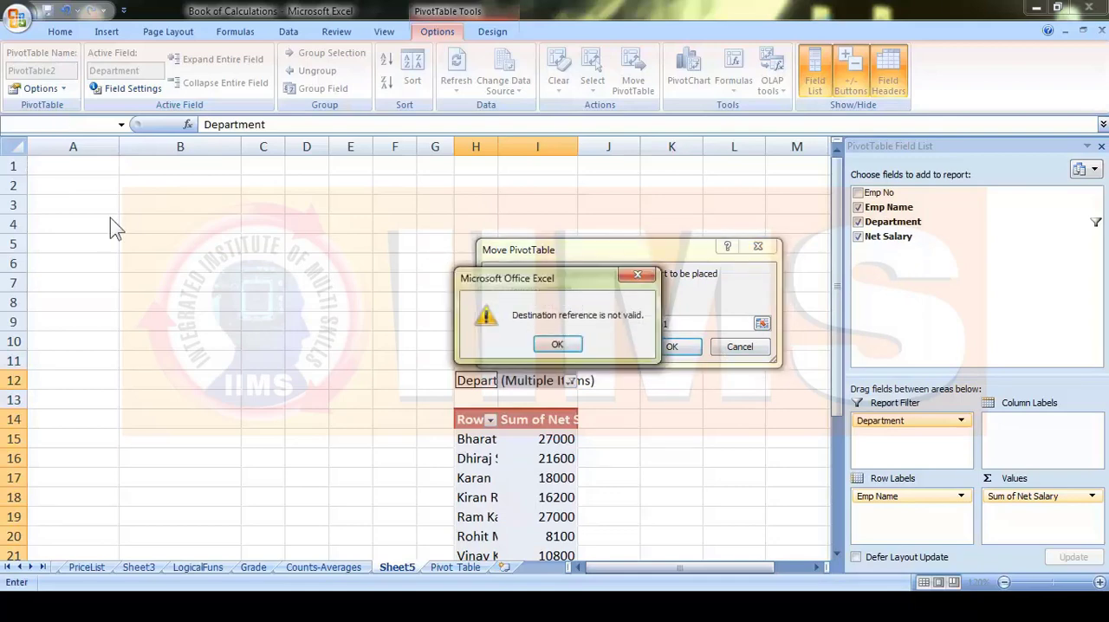
click(637, 275)
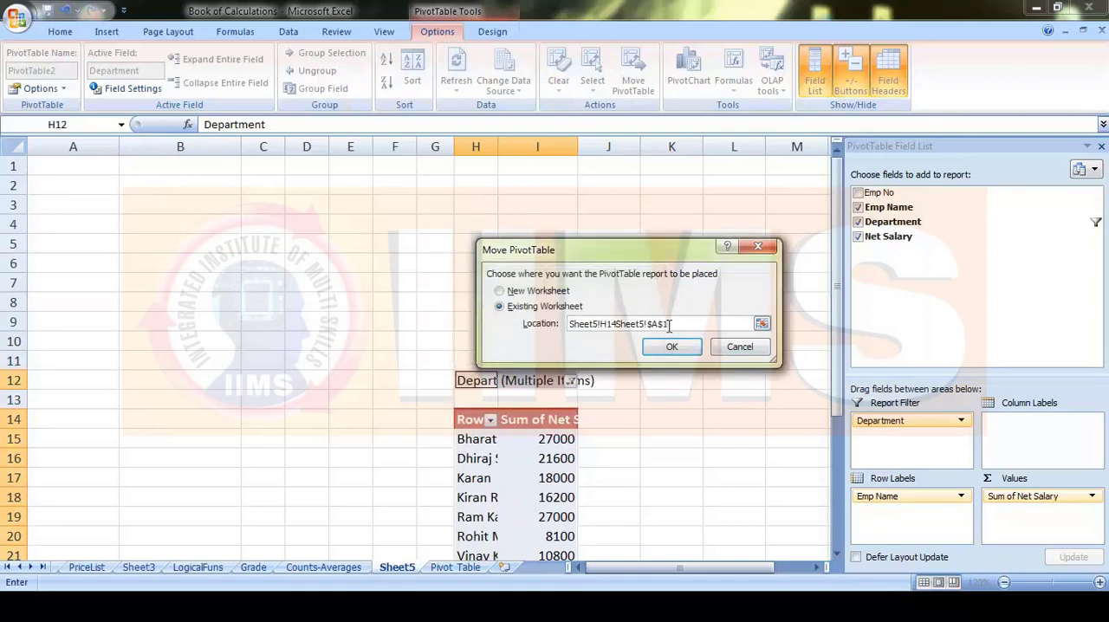
key(BackSpace)
click(538, 291)
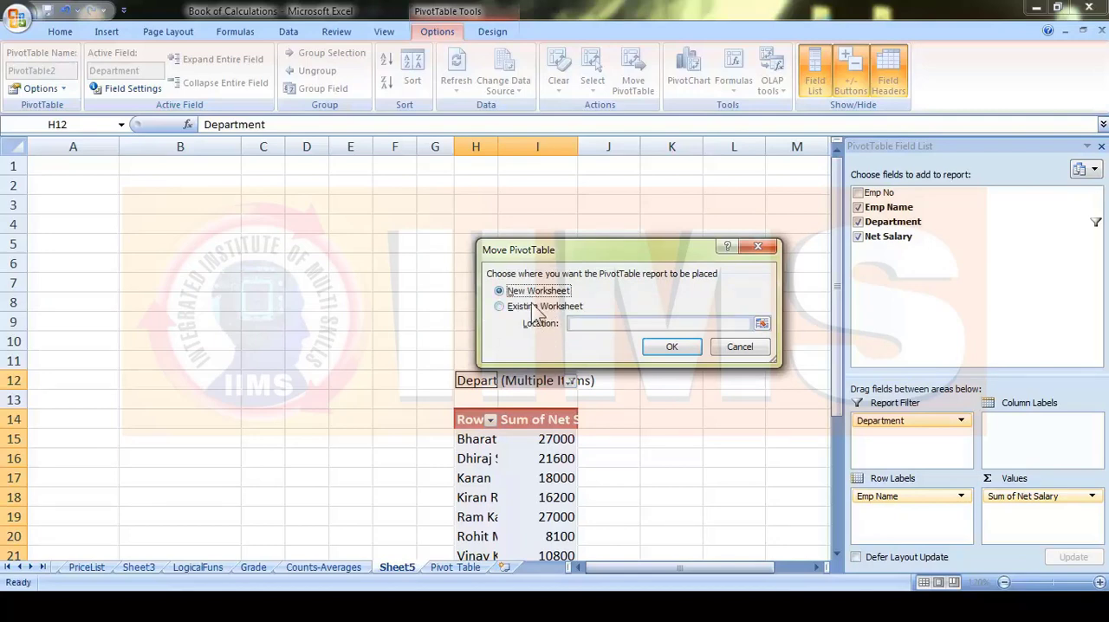
click(533, 307)
click(88, 172)
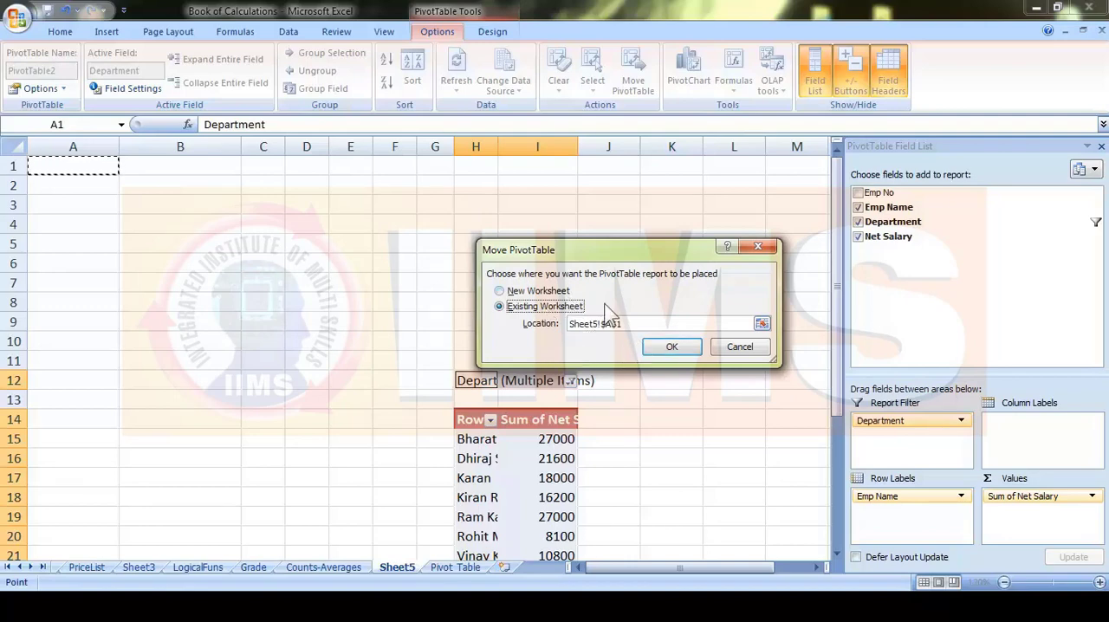
click(665, 347)
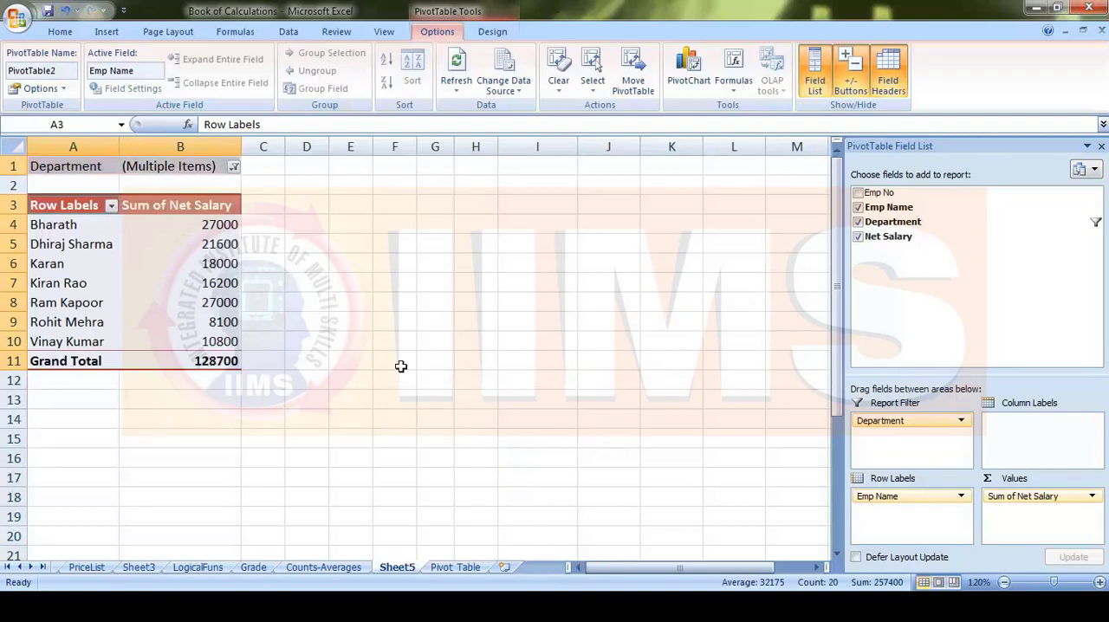
- Change the pivot table's data source to the Department and Net Salary columns, range 'Pivot Table'!$C$2:$D$15
click(518, 93)
click(471, 283)
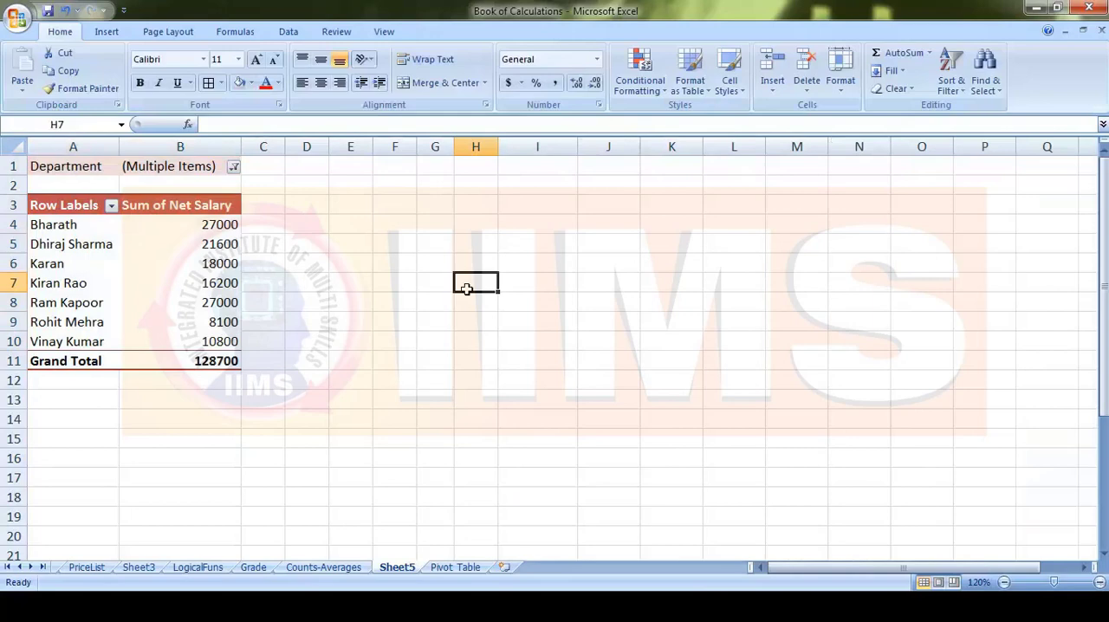
click(459, 568)
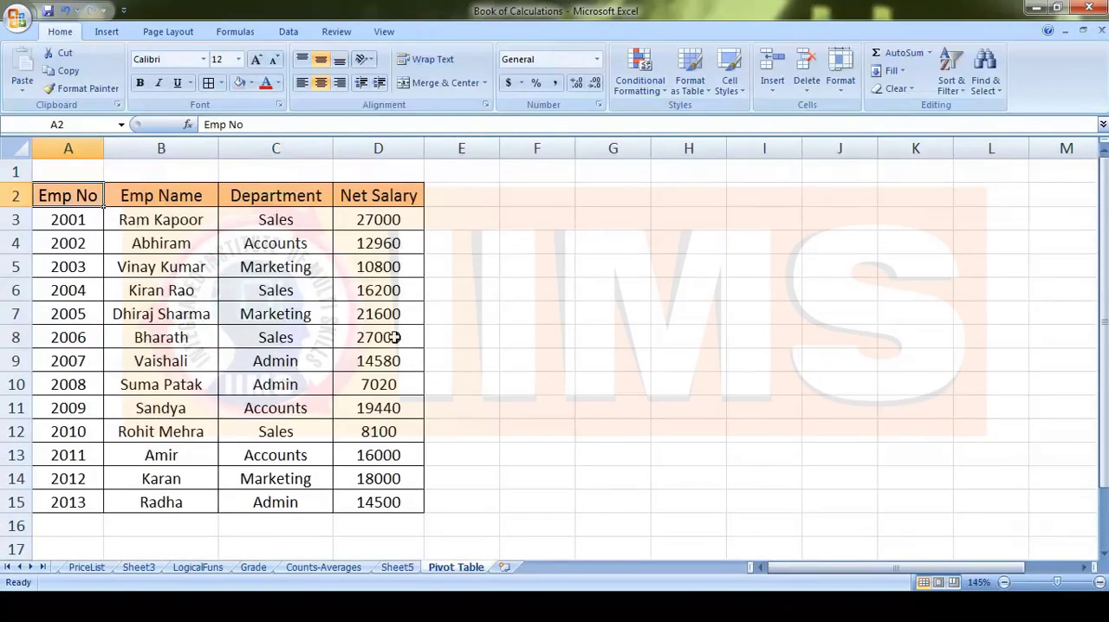
click(396, 567)
click(78, 243)
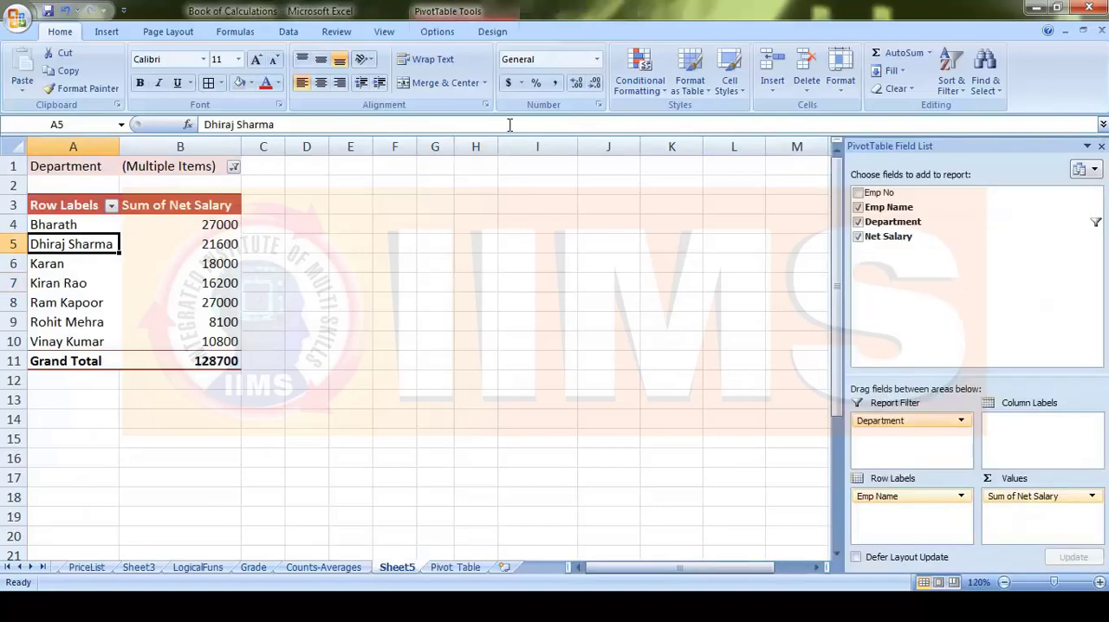
click(439, 32)
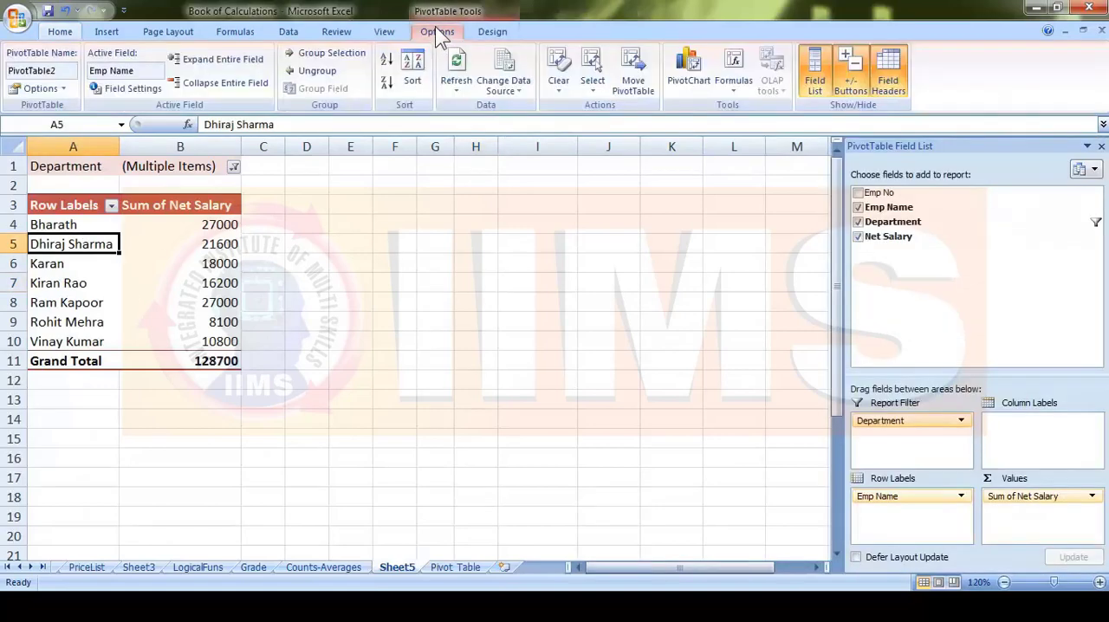
click(503, 91)
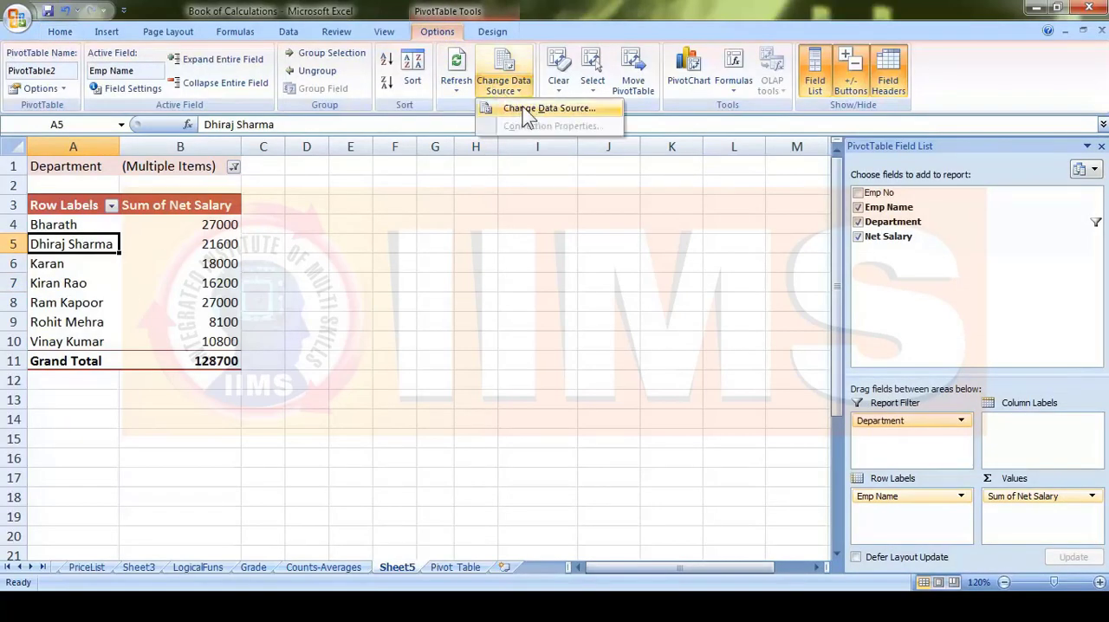
click(530, 109)
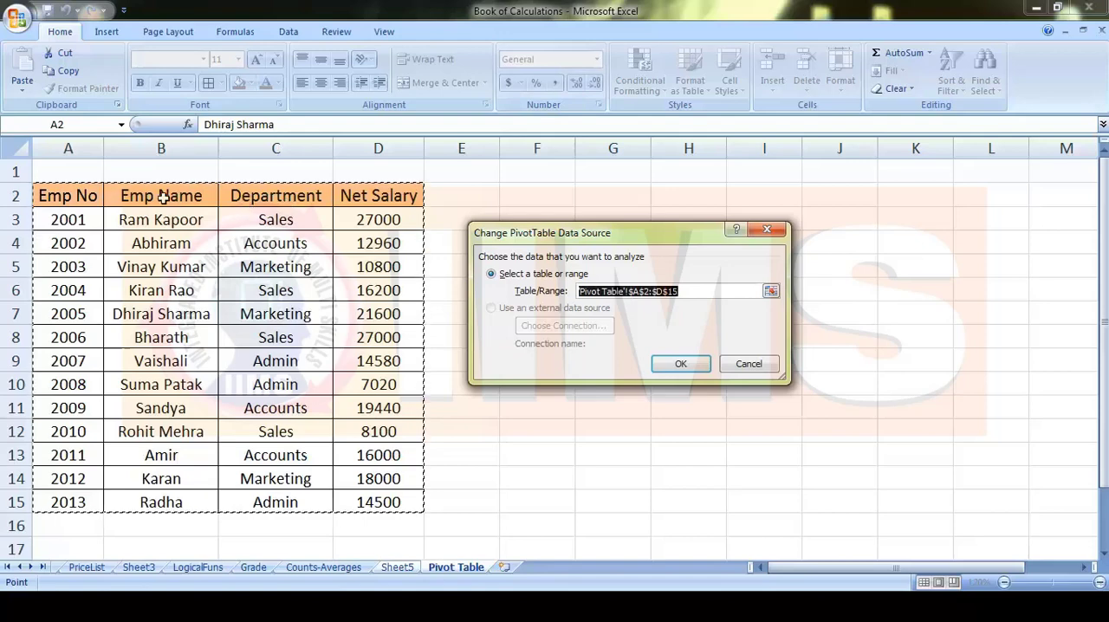
click(308, 198)
drag(308, 198, 364, 503)
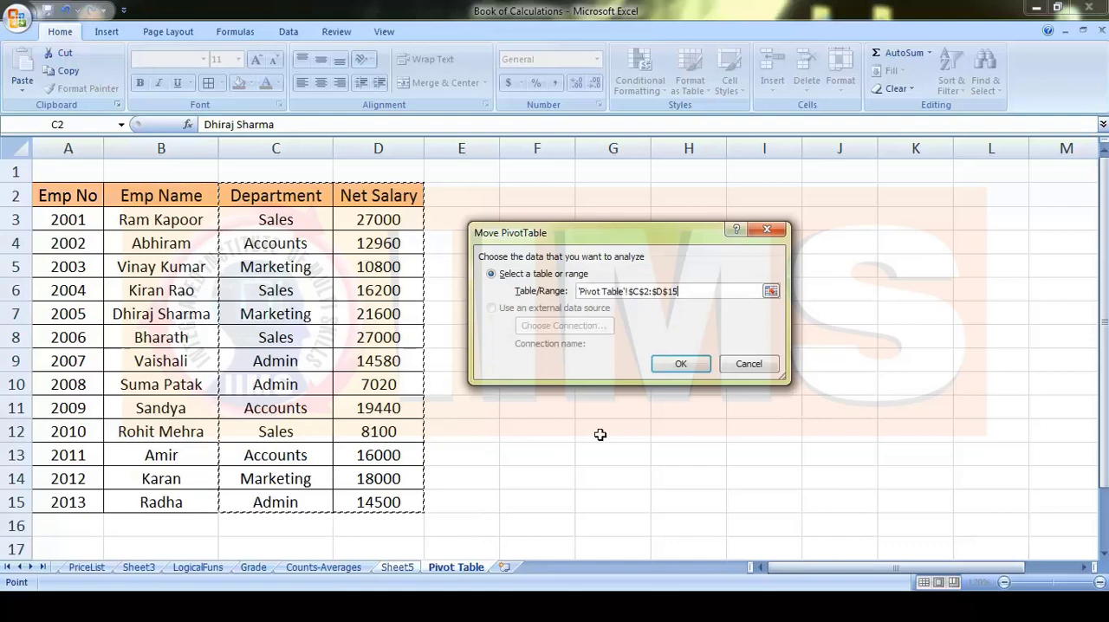
click(683, 366)
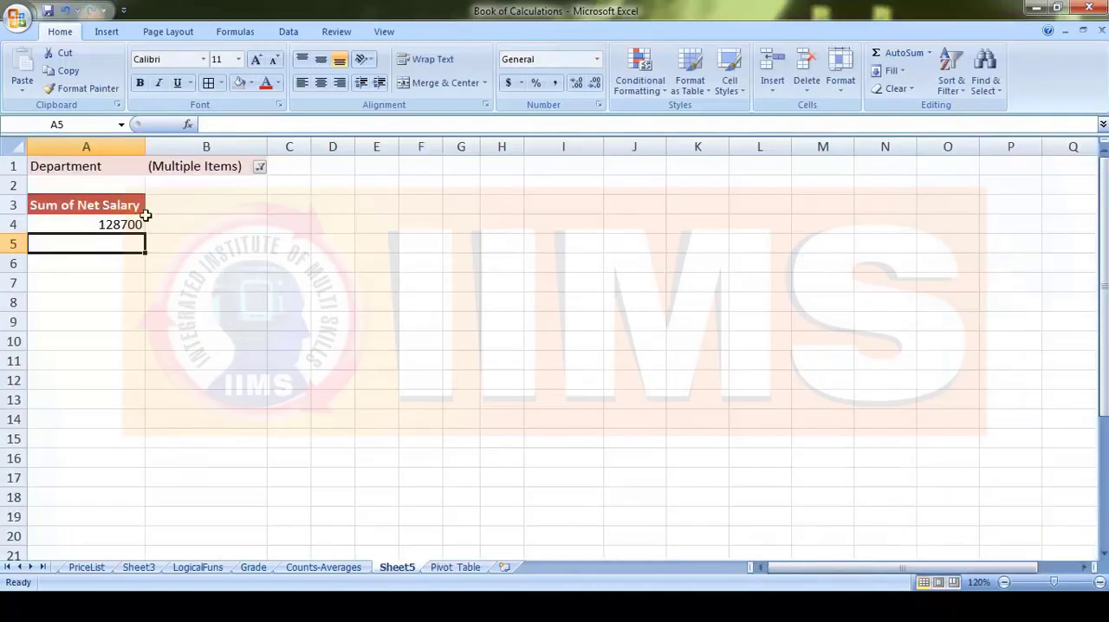
- Move Department from Report Filter to Row Labels, and set its filter to include all departments
click(107, 203)
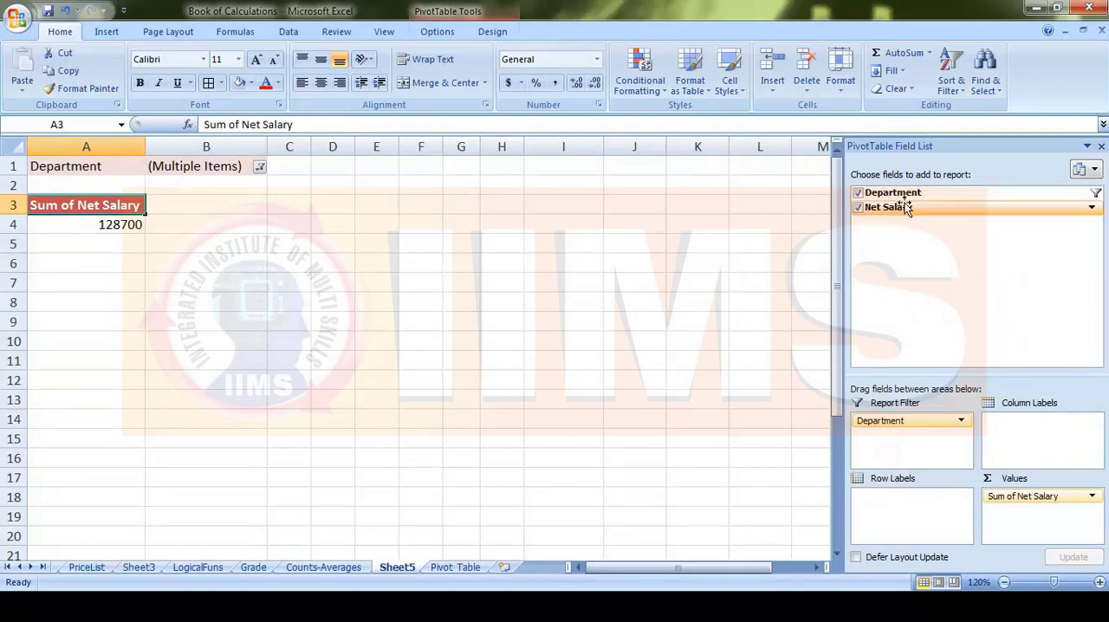
drag(914, 423, 918, 498)
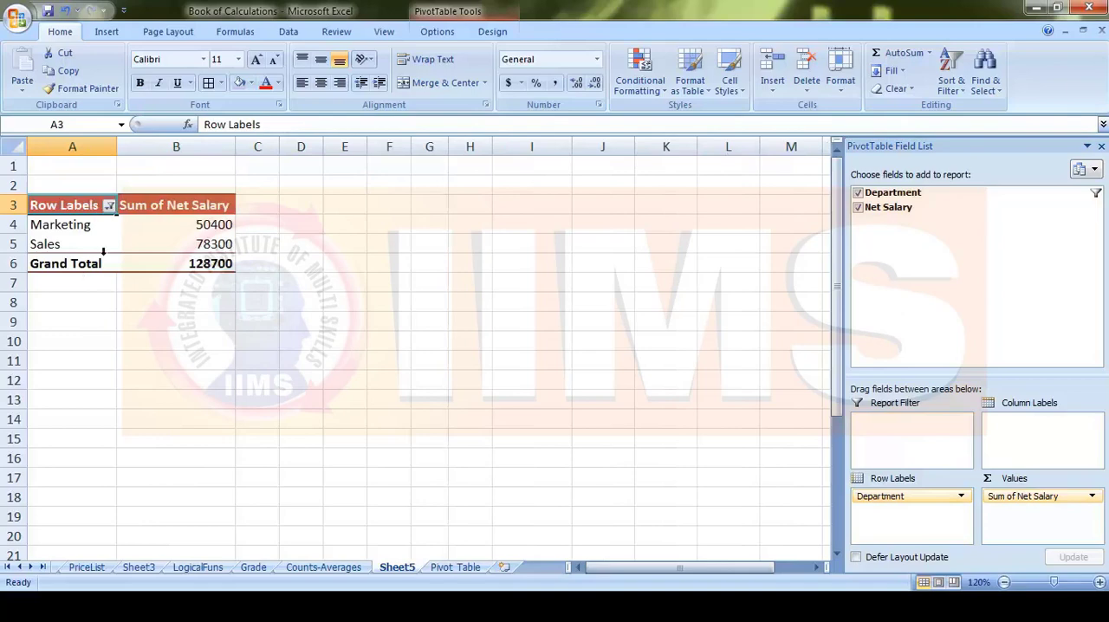
click(111, 205)
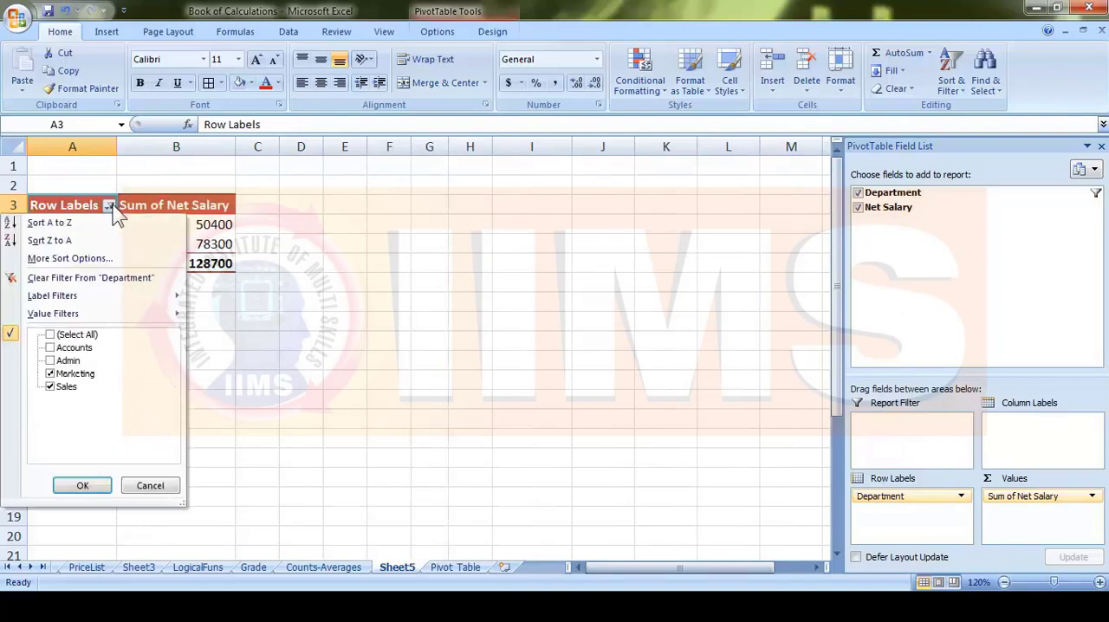
click(51, 336)
click(87, 486)
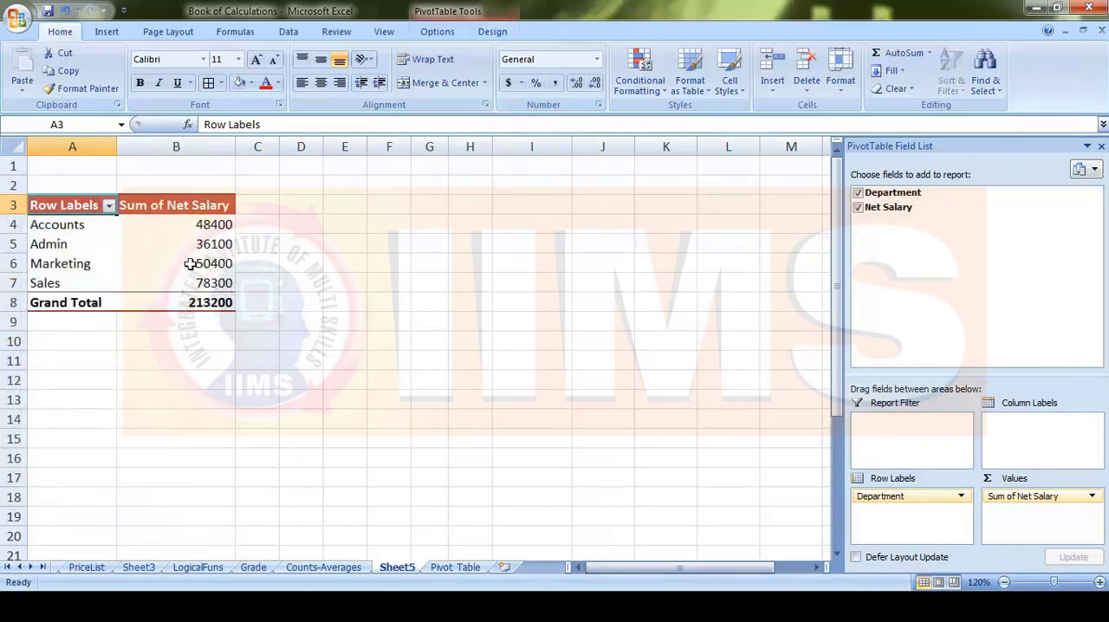
- Examine the net salary sums in the Accounts, Admin and Grand Total rows of the pivot table
drag(68, 224, 195, 225)
drag(55, 245, 179, 246)
drag(80, 310, 203, 310)
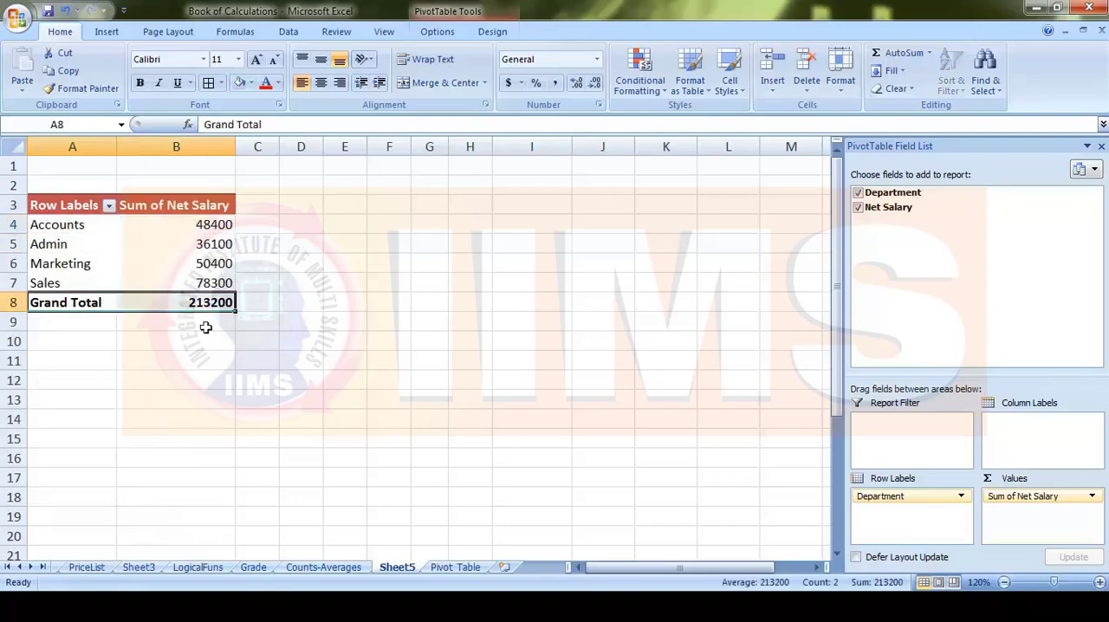
click(190, 346)
click(190, 264)
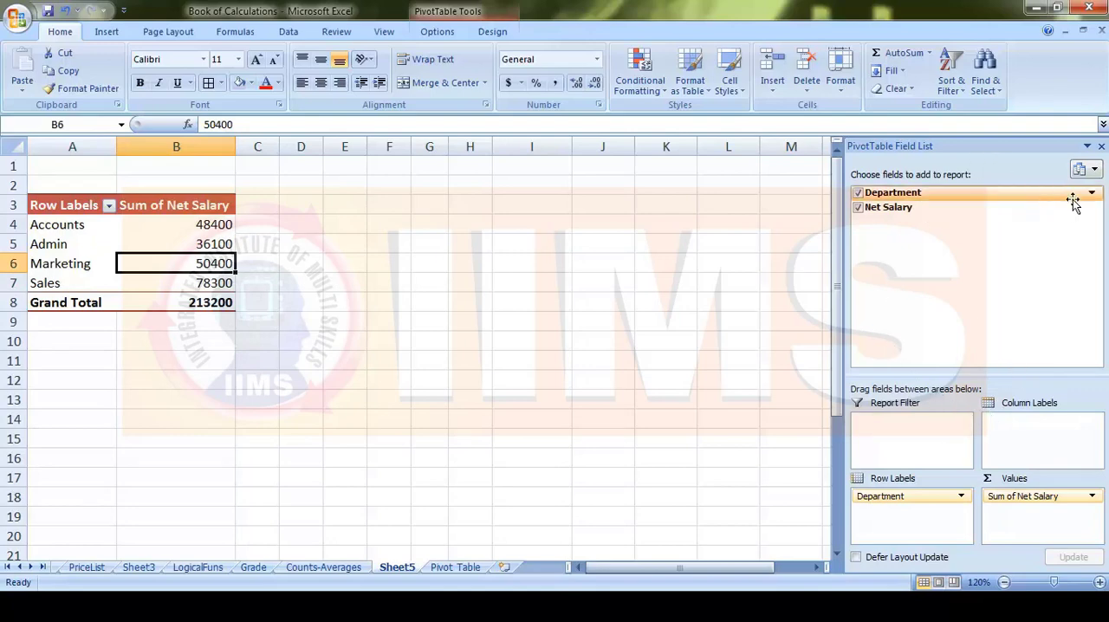
- Try the field list's Side-By-Side, Fields Section Only, and Areas Section Only (2 by 2) and (1 by 4) layouts, and restore the stacked layout
click(1094, 171)
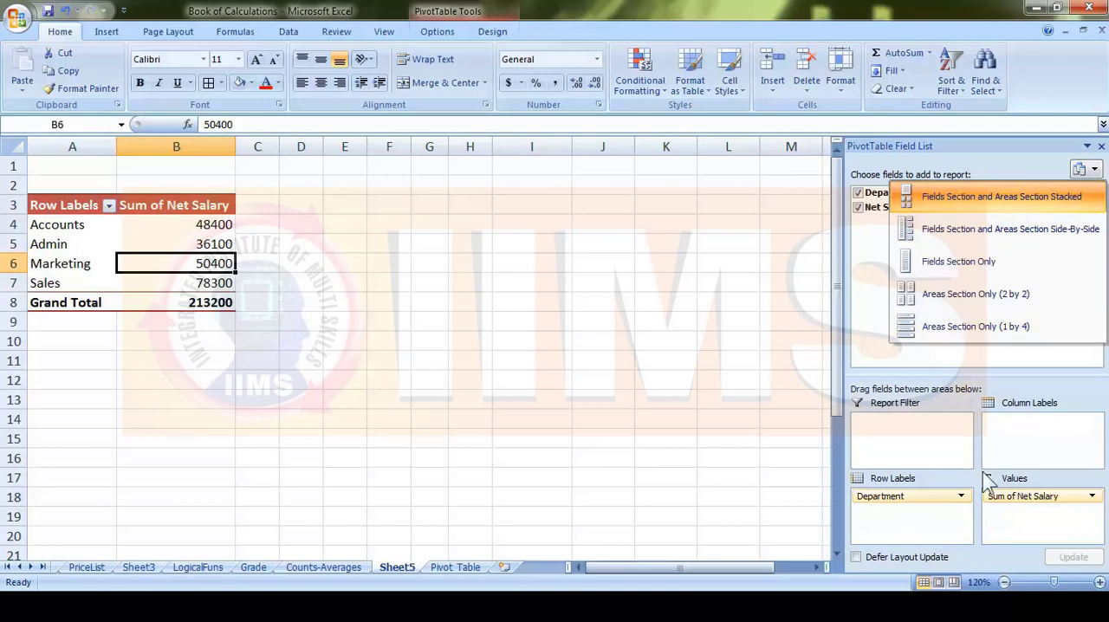
click(952, 231)
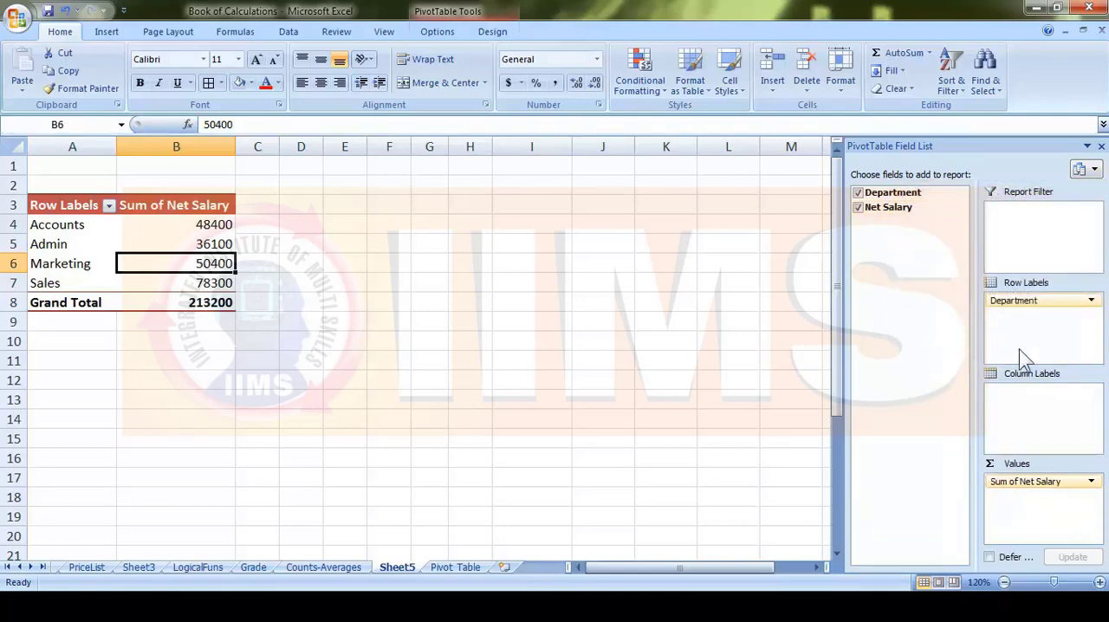
click(1090, 169)
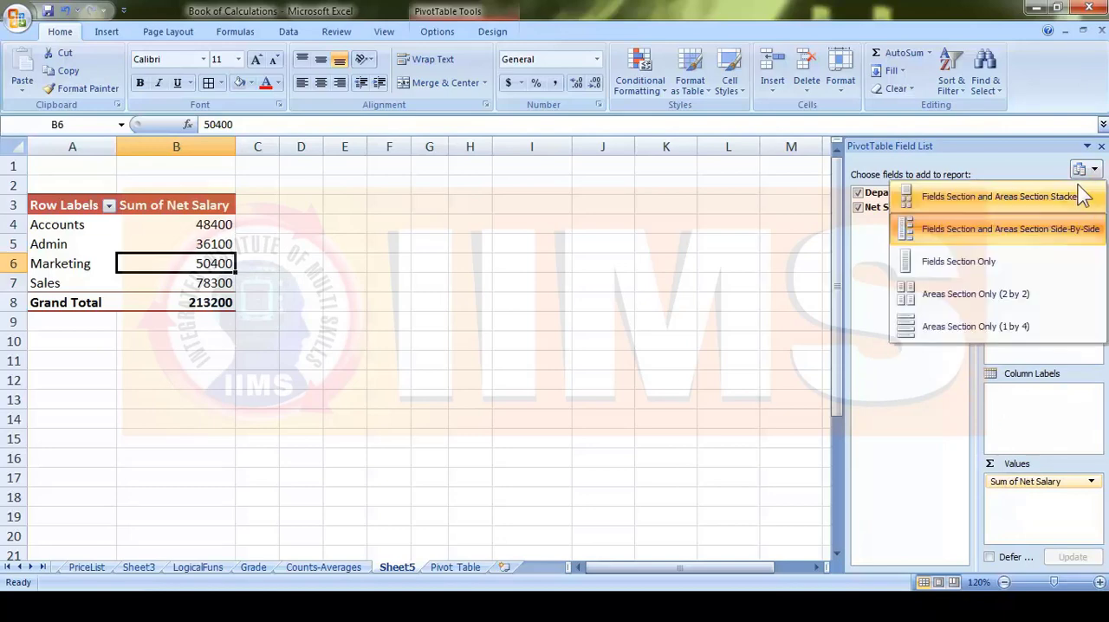
click(989, 263)
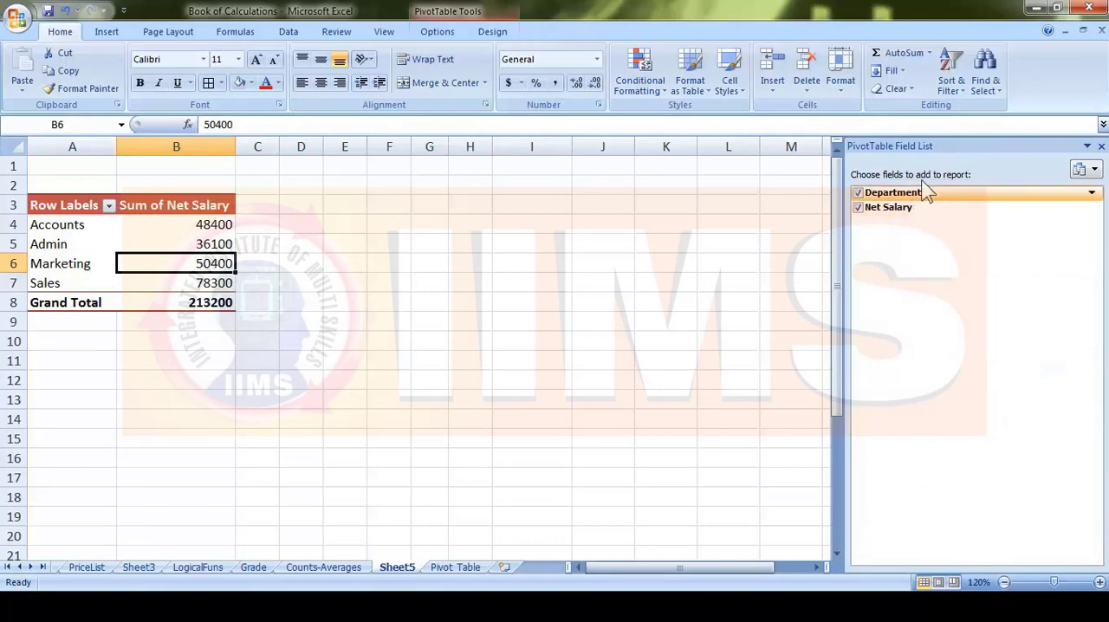
click(1093, 170)
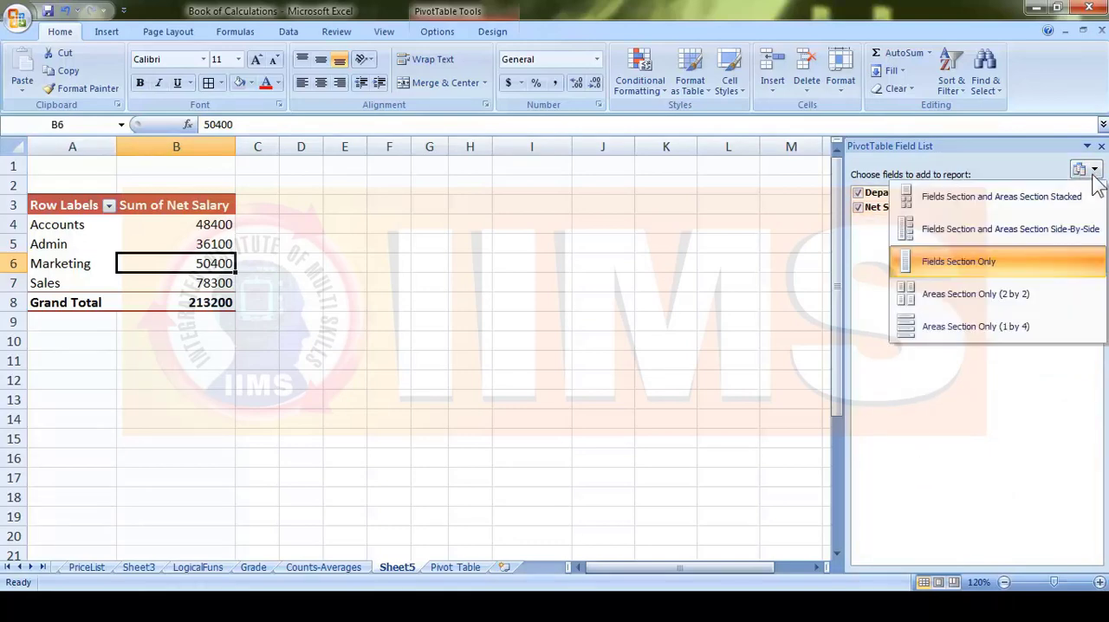
click(953, 297)
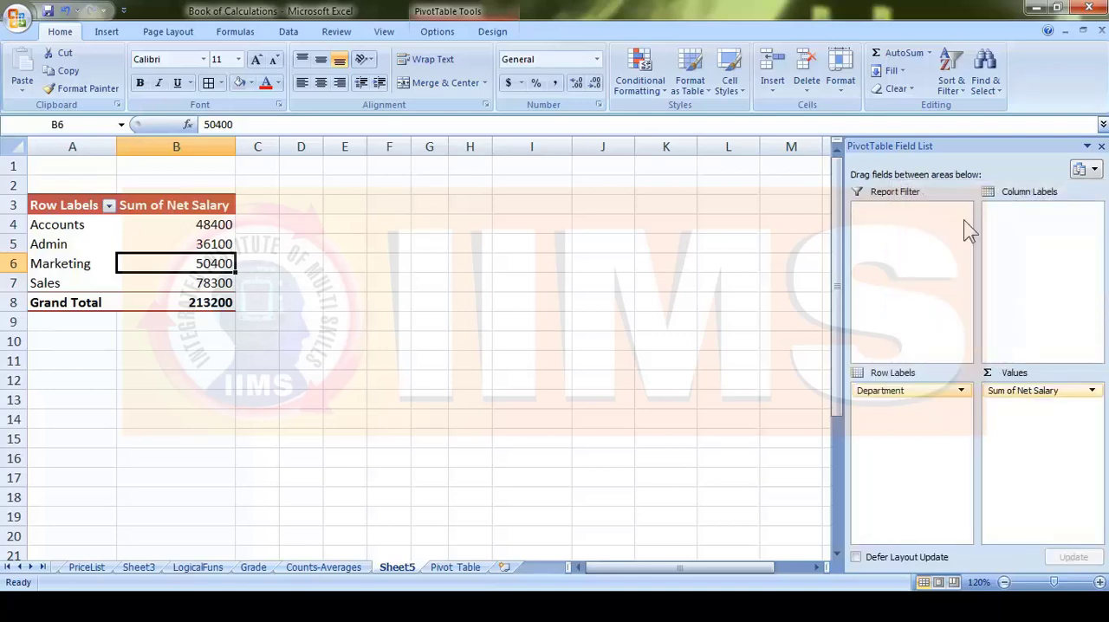
click(1094, 170)
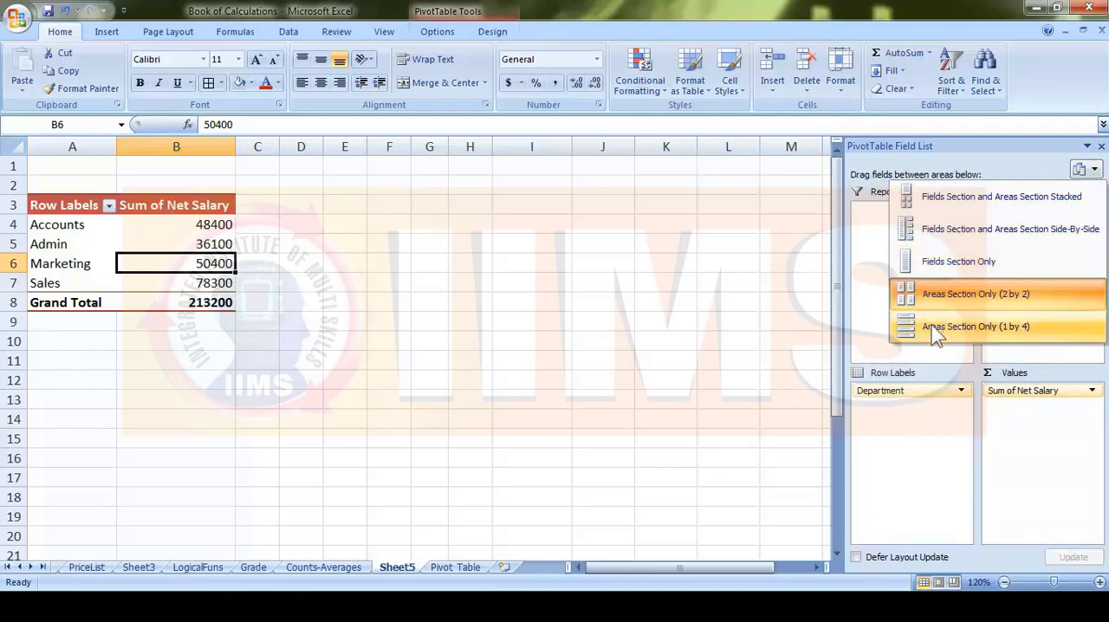
click(980, 326)
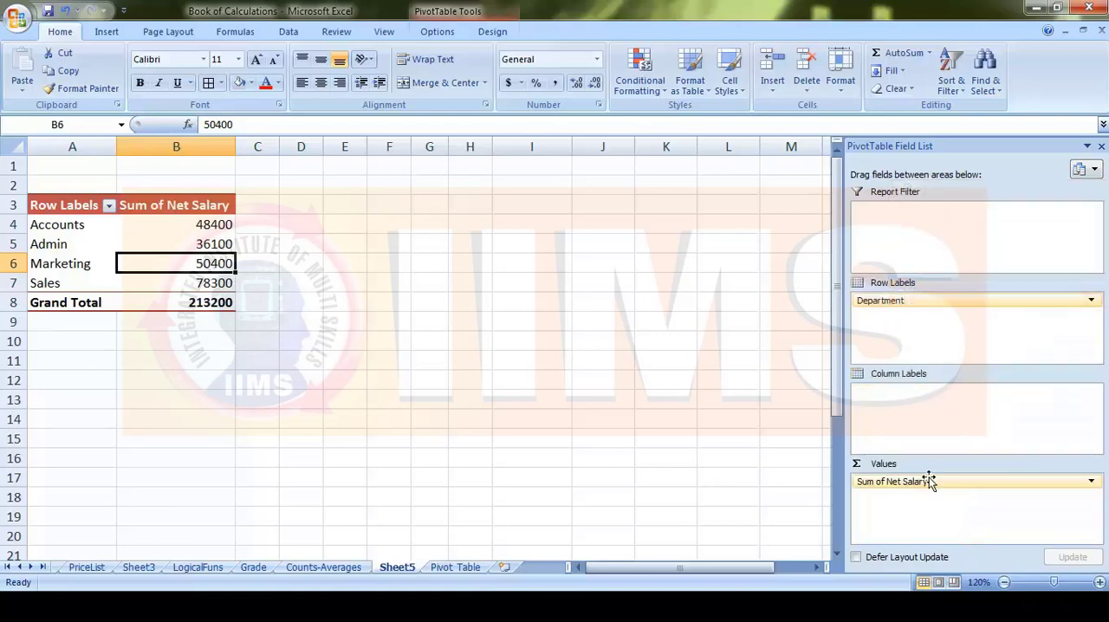
click(1094, 171)
click(1007, 206)
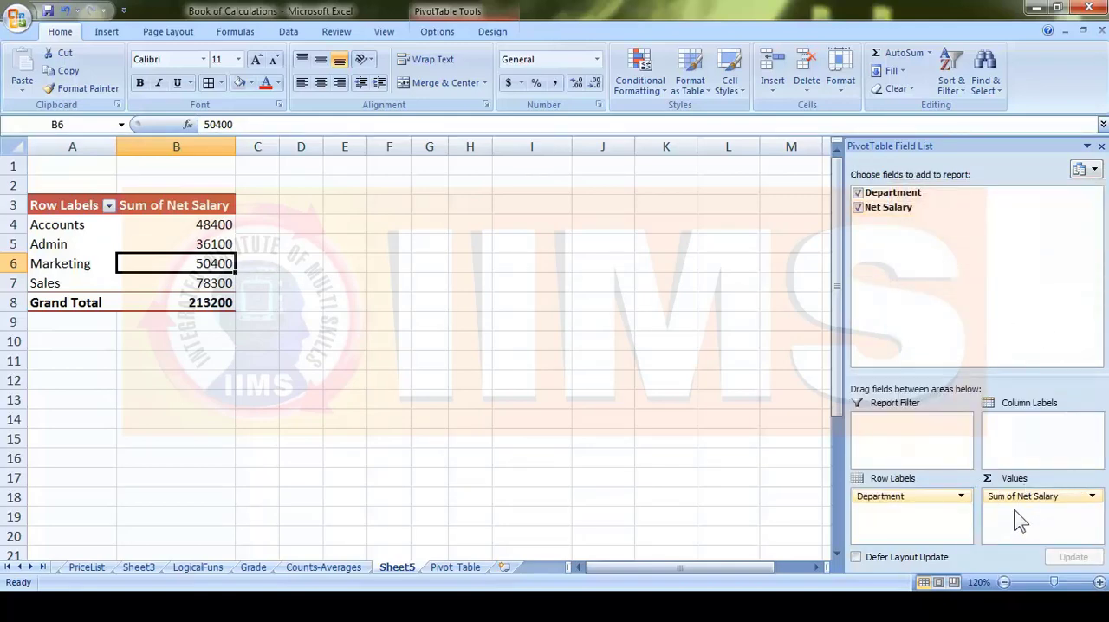
- Close the PivotTable Field List and return to the employee source data on the Pivot Table worksheet
click(1101, 148)
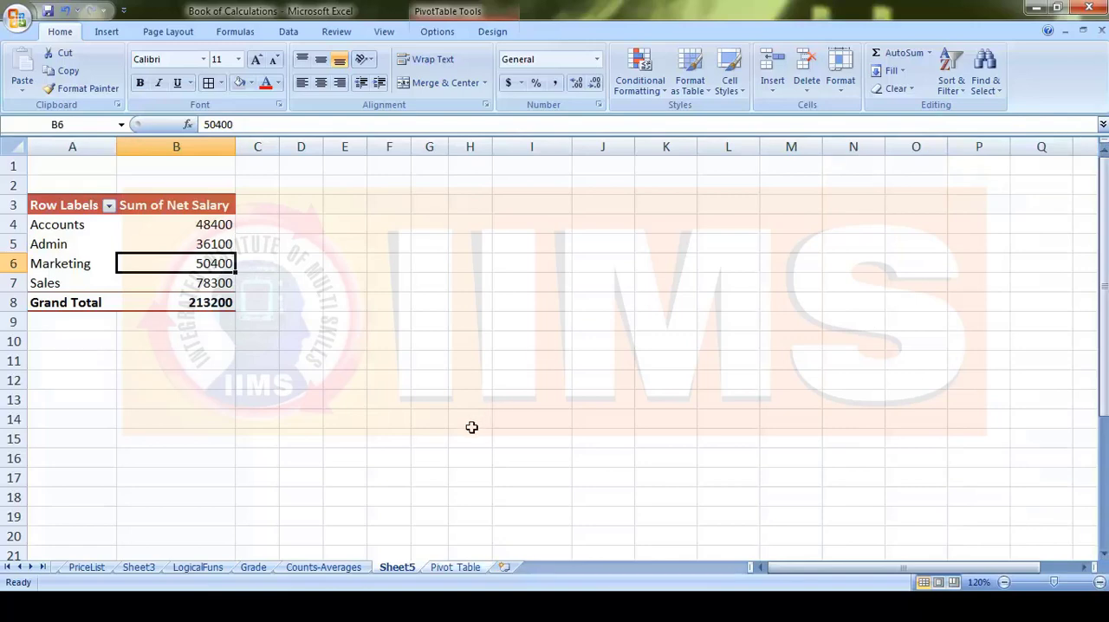
click(468, 569)
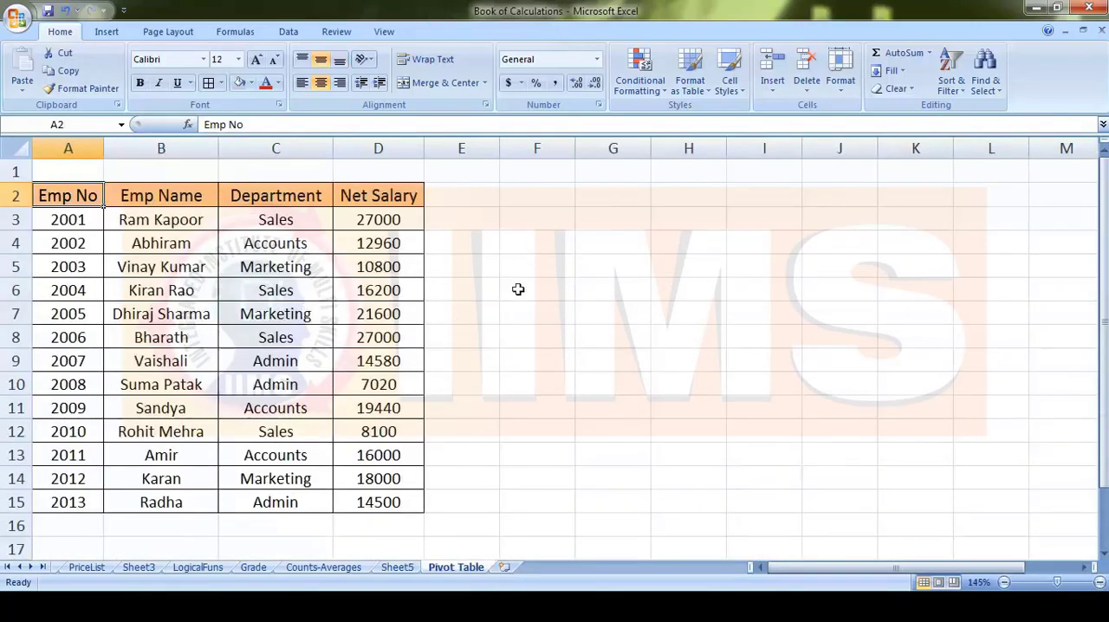
click(518, 289)
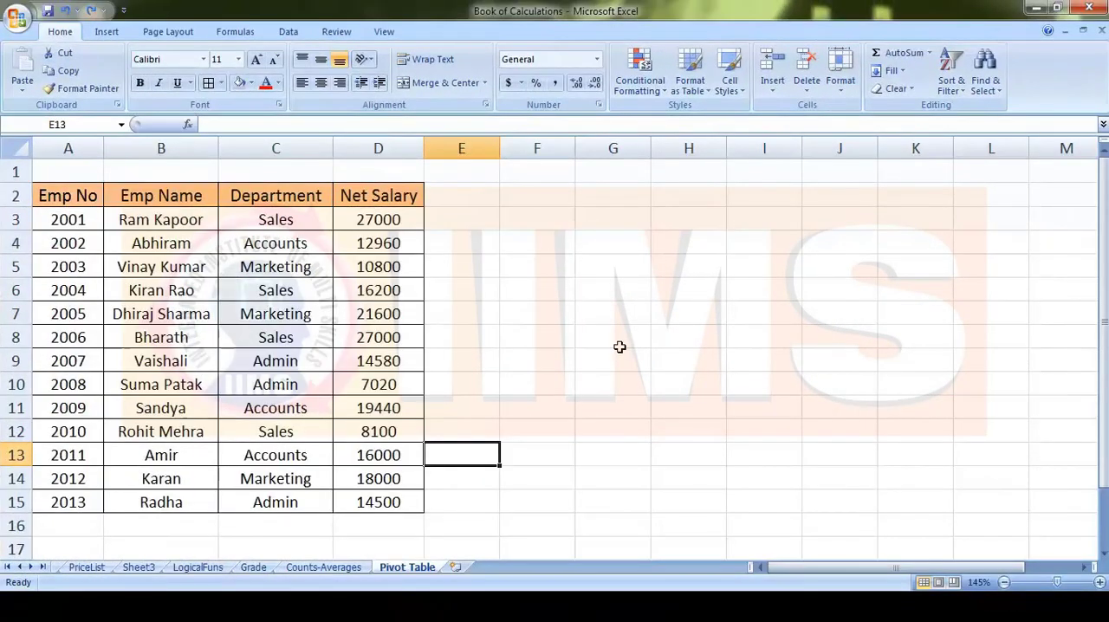
- Create a PivotTable with PivotChart on a new worksheet from the range A2:D15 of the employee salary table
click(548, 315)
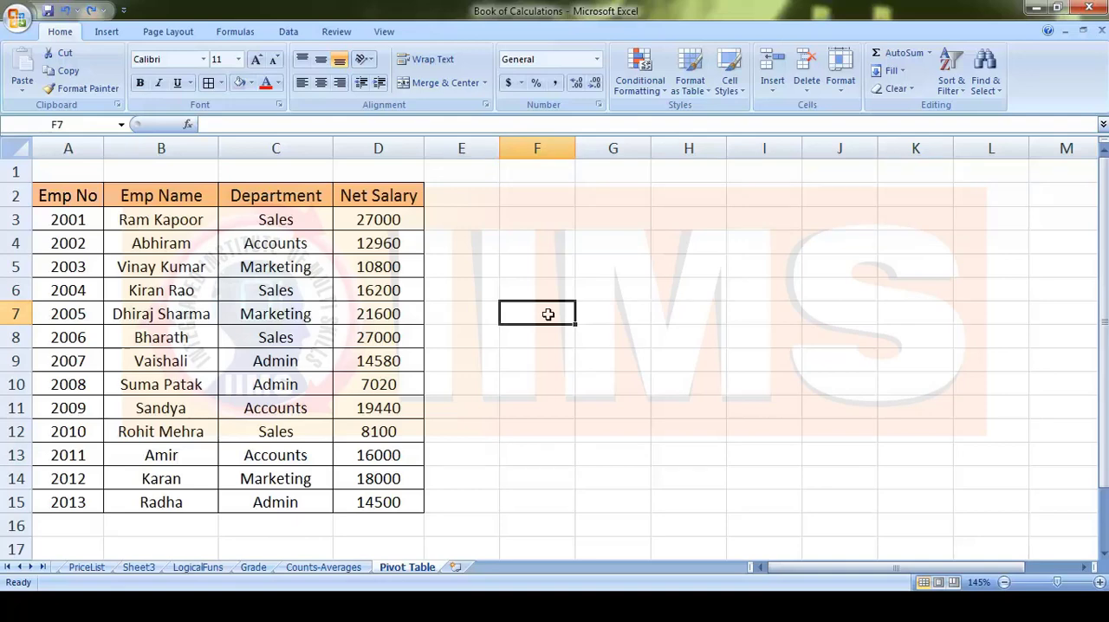
click(535, 270)
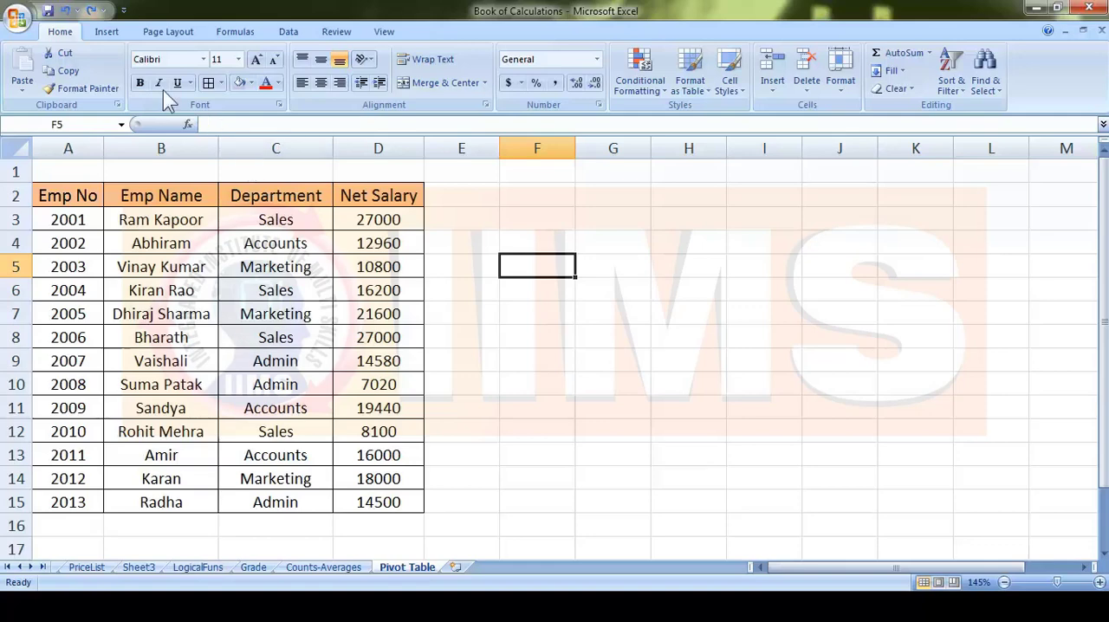
click(108, 36)
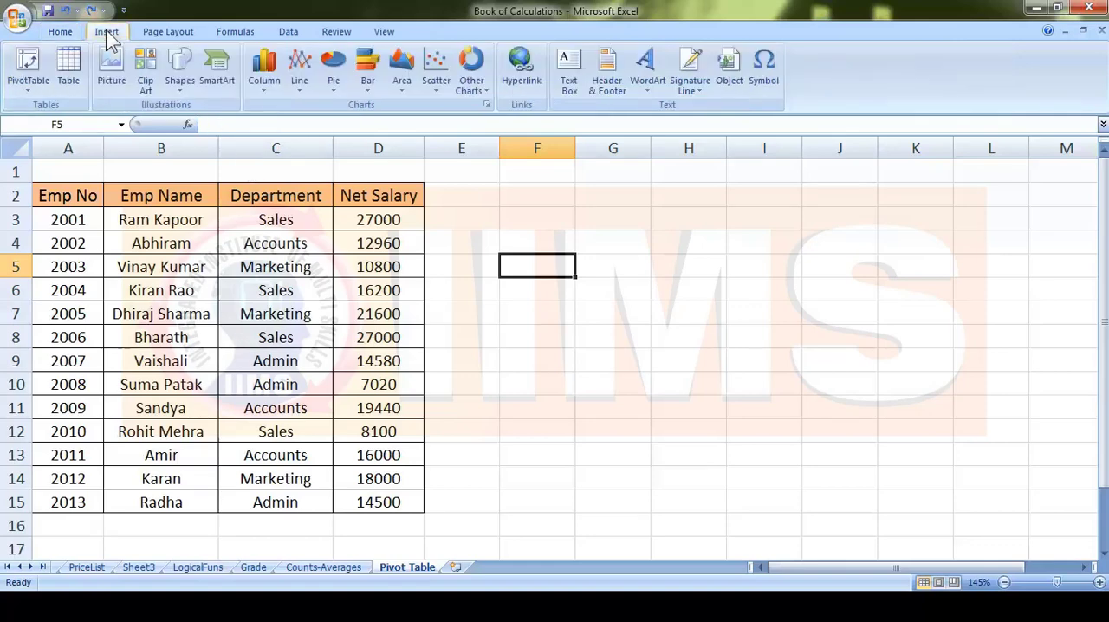
click(39, 89)
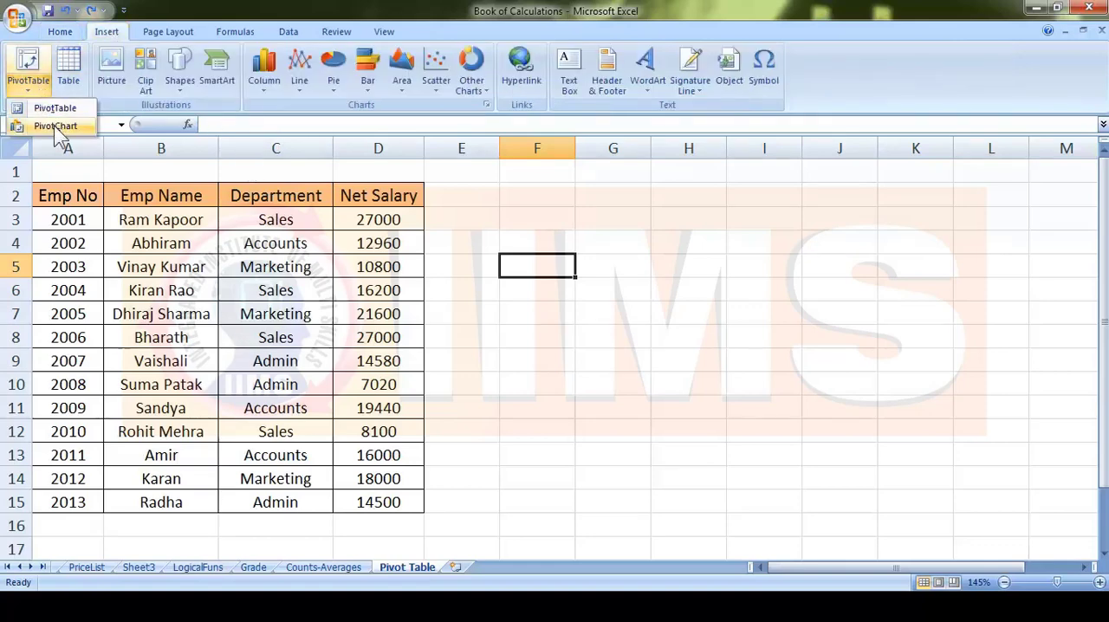
click(54, 126)
drag(733, 261, 771, 198)
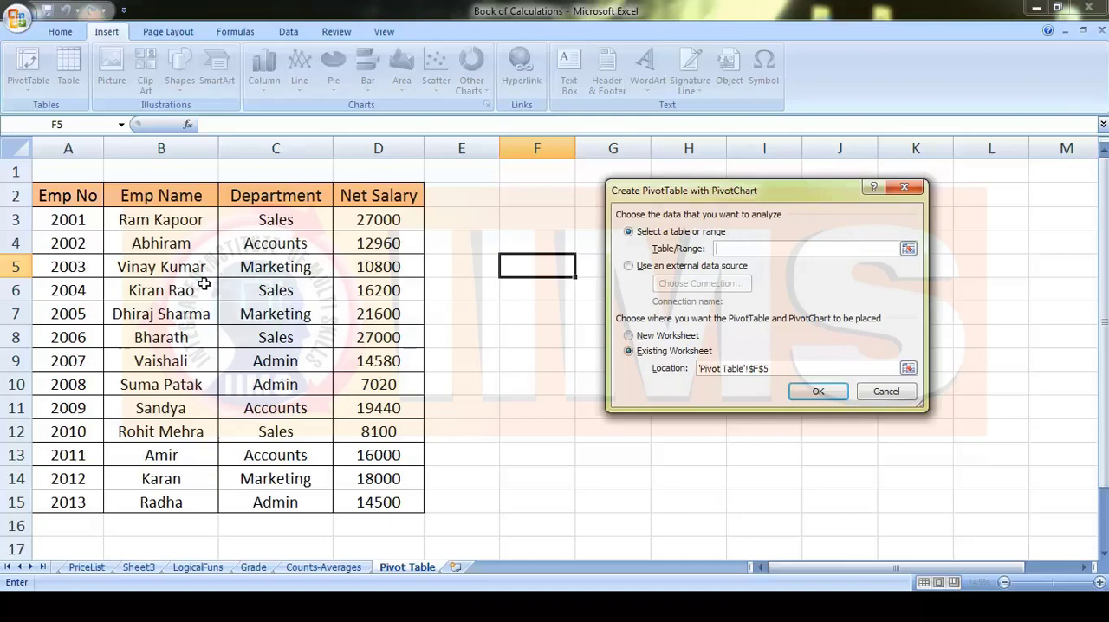
drag(50, 196, 381, 502)
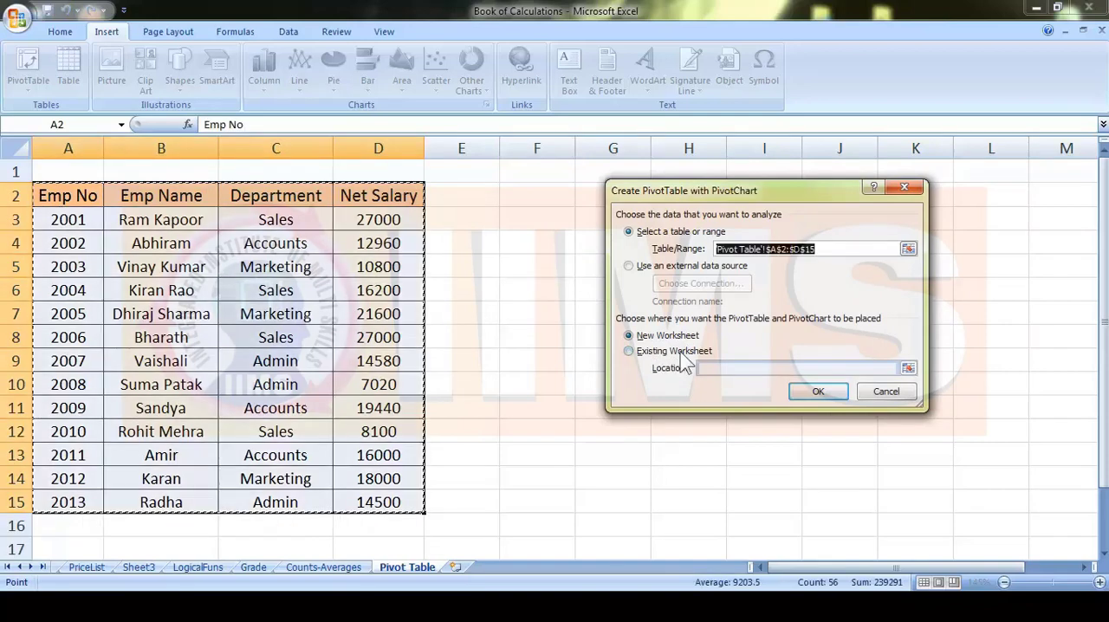
click(812, 394)
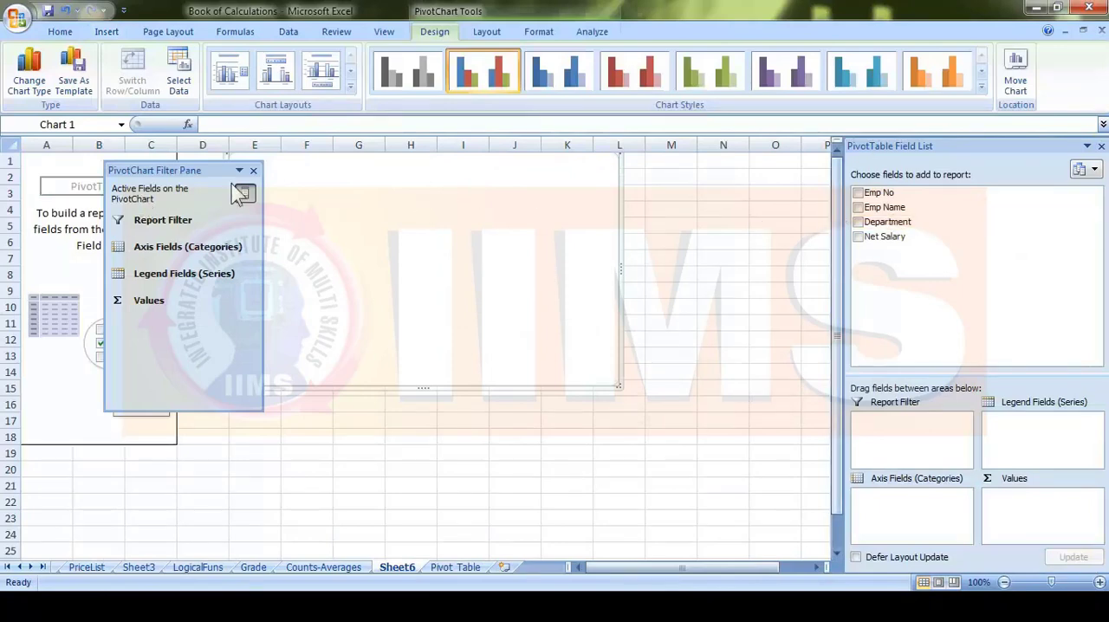
- Arrange the empty pivot chart and its filter pane side by side, and add the Department, Emp Name and Net Salary fields
drag(167, 167, 756, 227)
drag(571, 390, 575, 456)
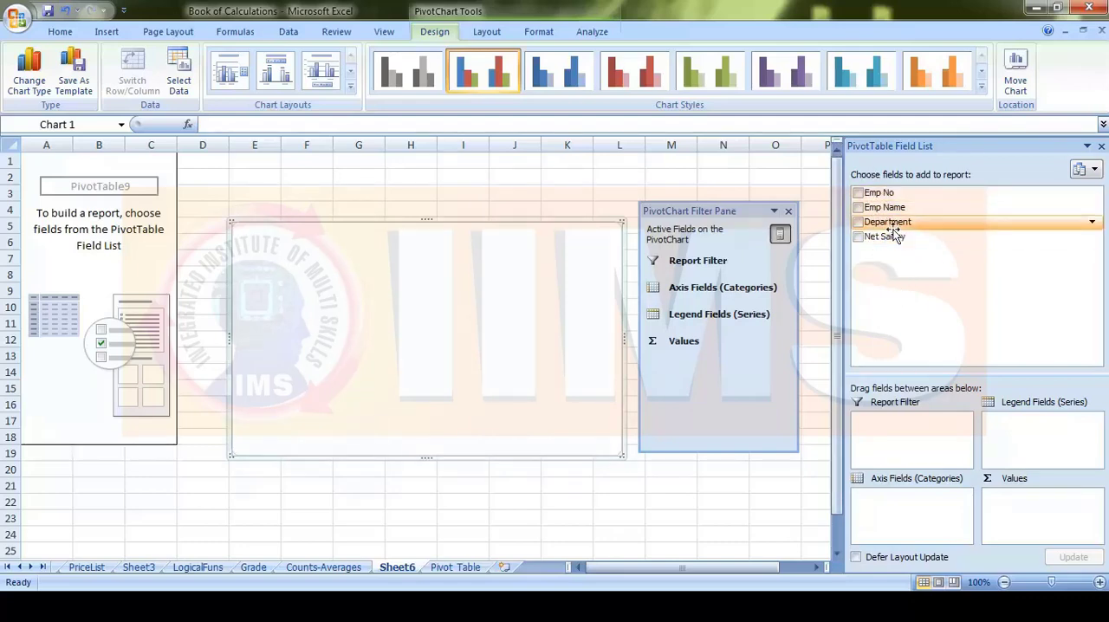
click(858, 222)
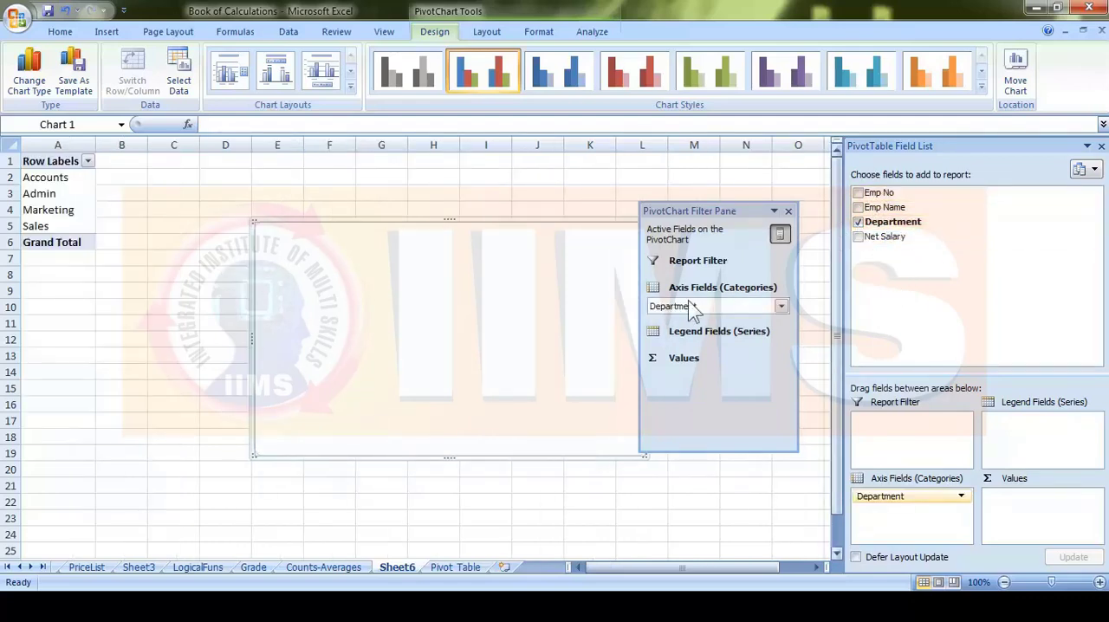
click(858, 207)
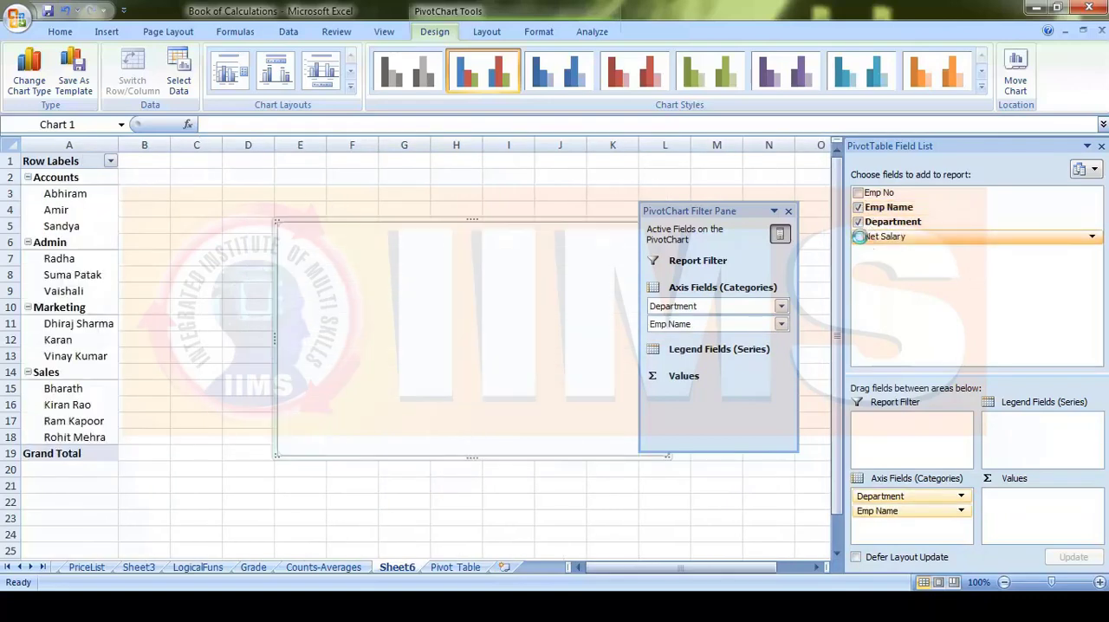
click(859, 236)
- Remove Department from the pivot chart, enlarge the chart to span about columns D to M, and move the filter pane below the pivot table
drag(714, 210, 223, 173)
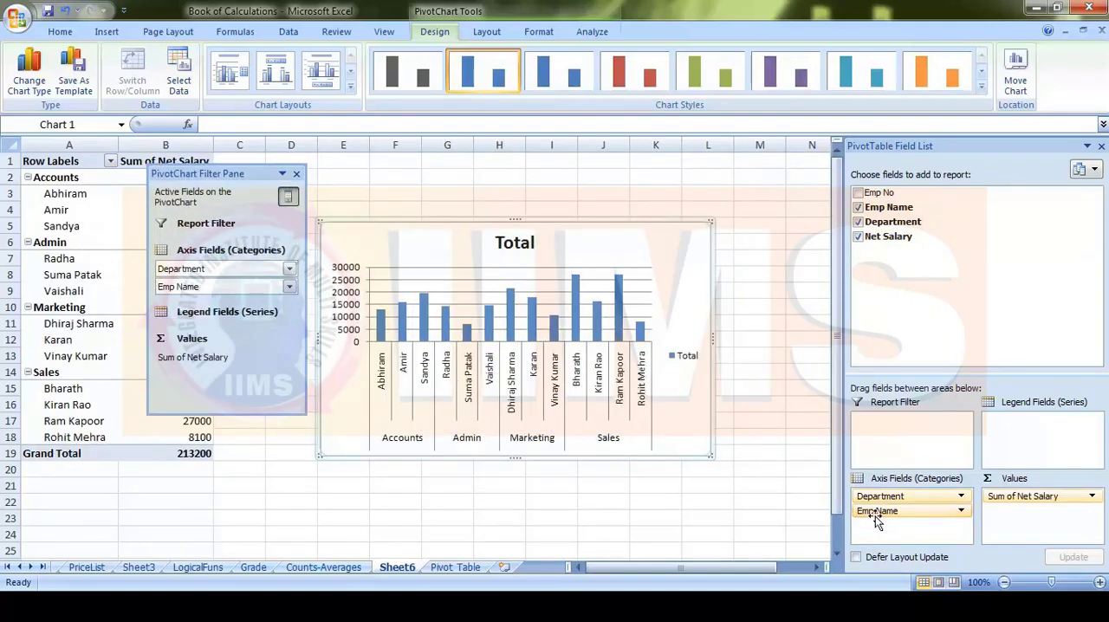
click(859, 224)
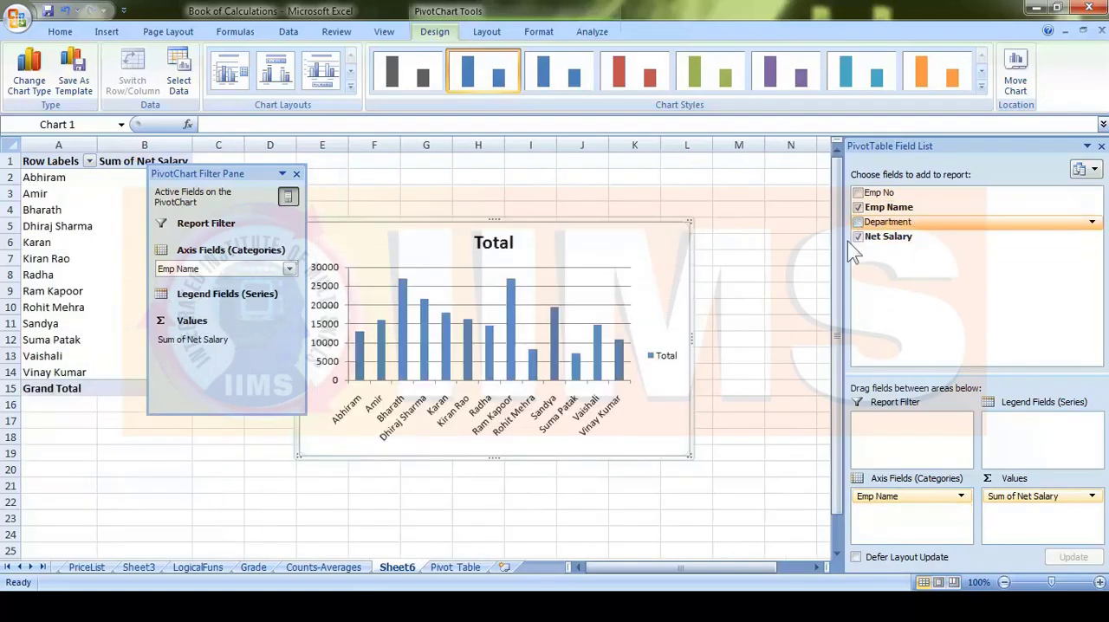
drag(269, 177, 144, 175)
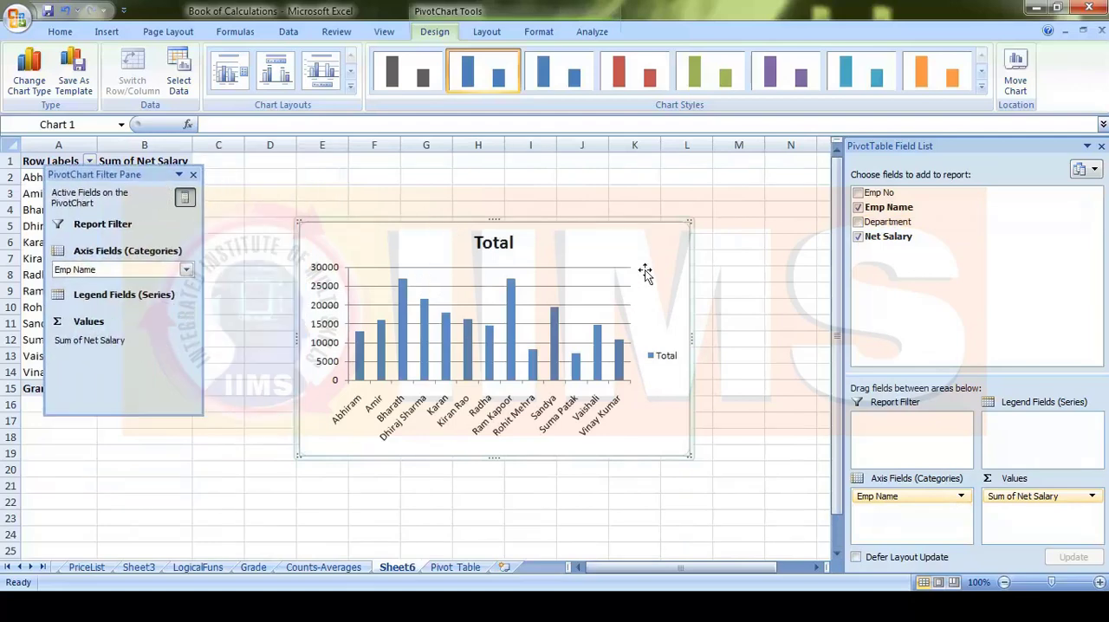
drag(689, 222, 815, 164)
drag(295, 312, 229, 310)
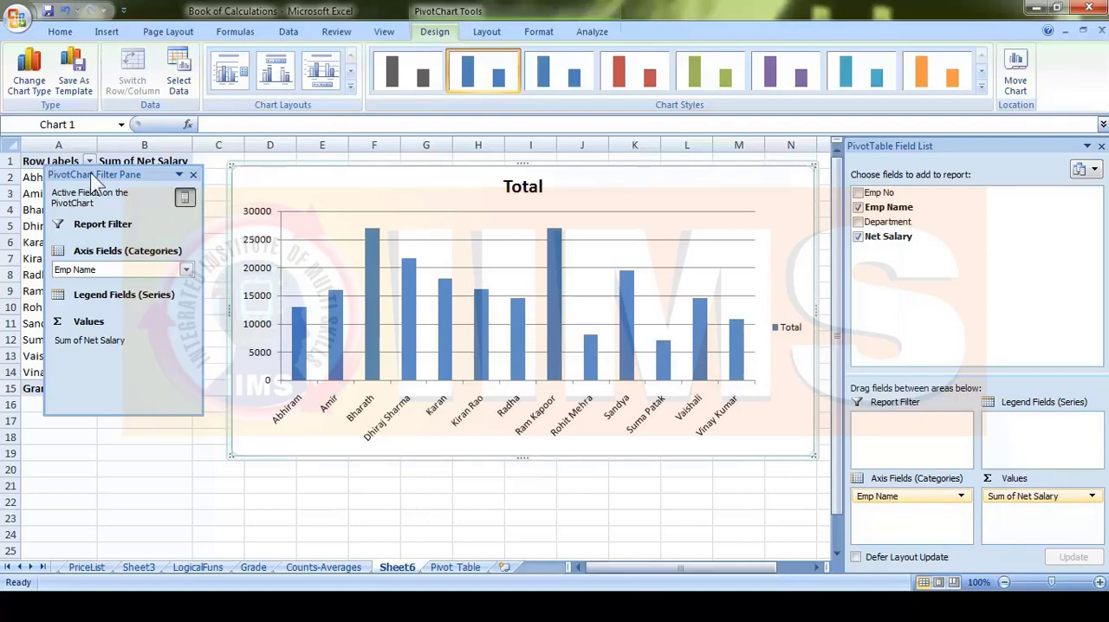
drag(88, 174, 73, 407)
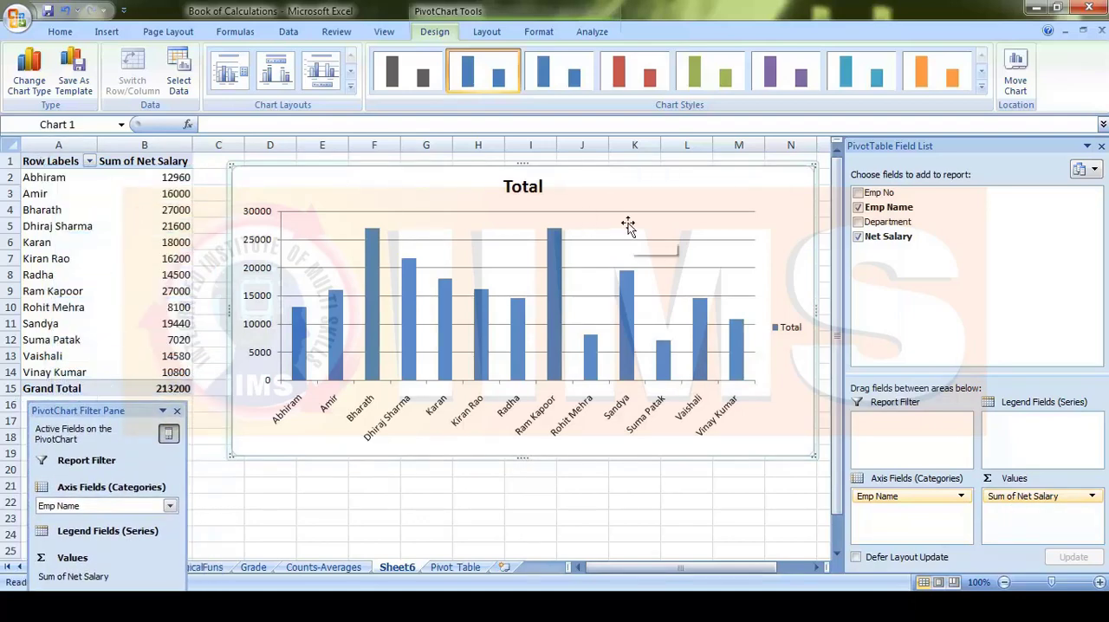
- Hide the PivotTable Field List and show it again from the PivotChart Filter Pane
drag(118, 405, 406, 188)
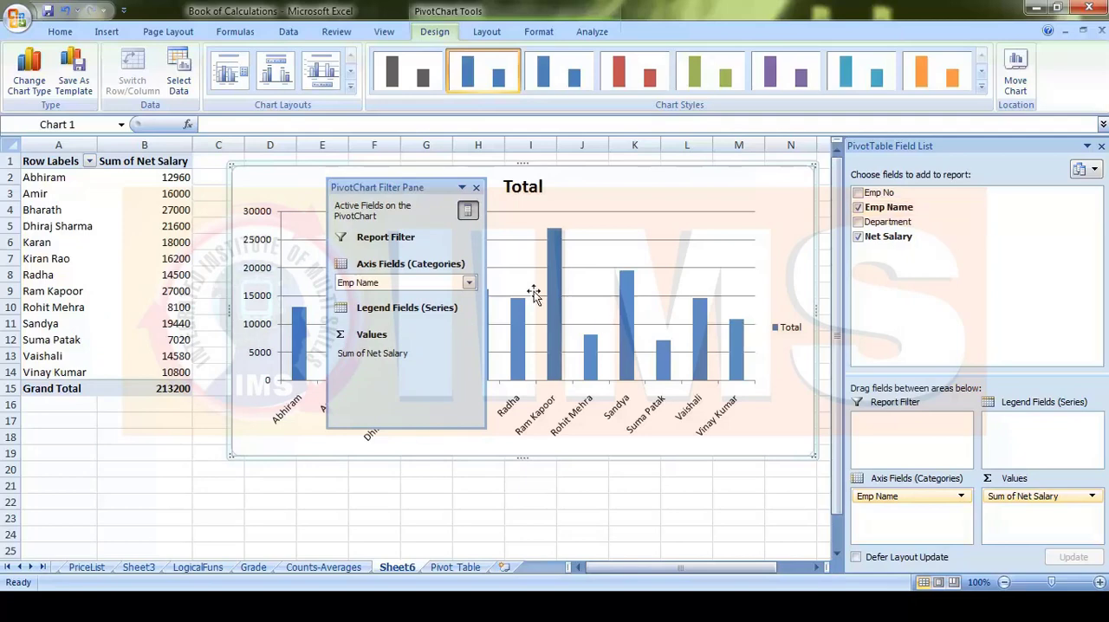
click(468, 210)
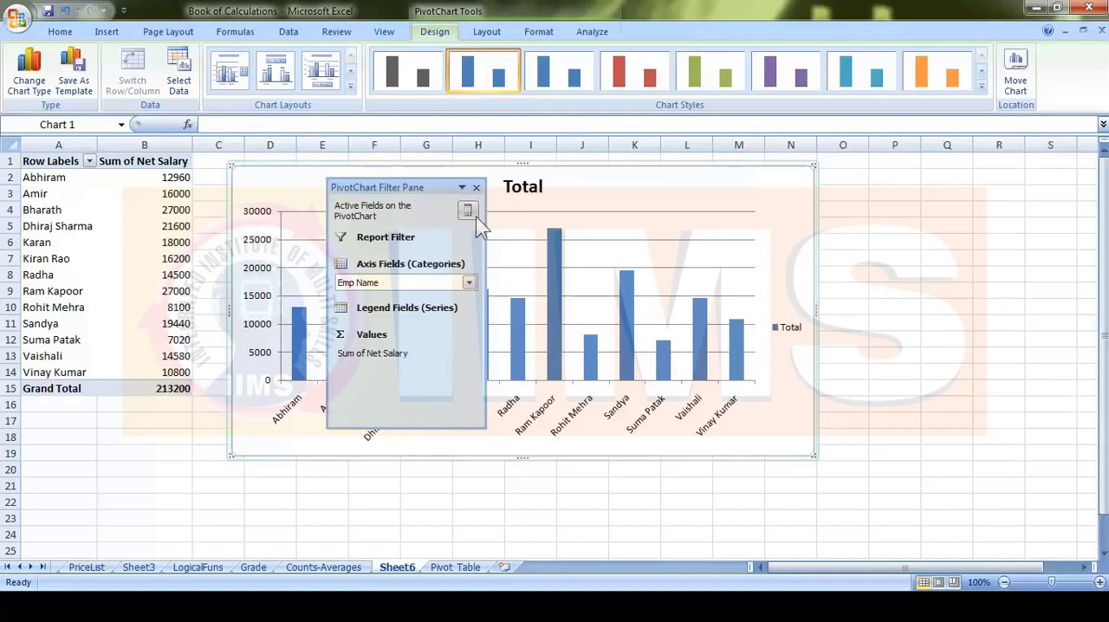
click(473, 214)
- Add Emp No to the pivot chart and move it from Values to Axis Fields below Emp Name
drag(425, 189, 162, 279)
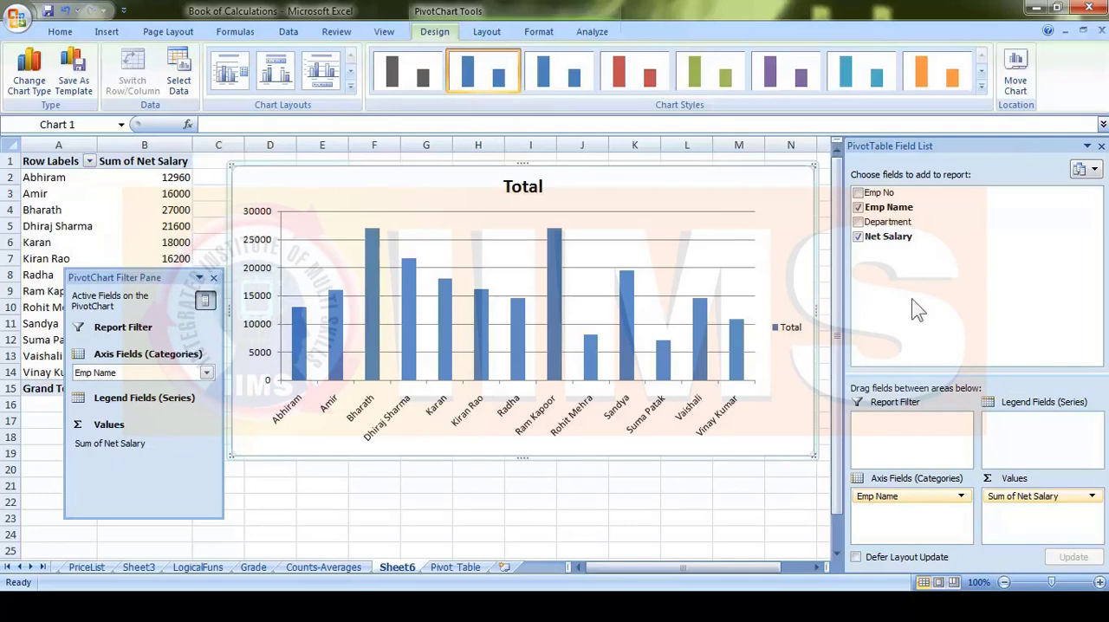
click(858, 193)
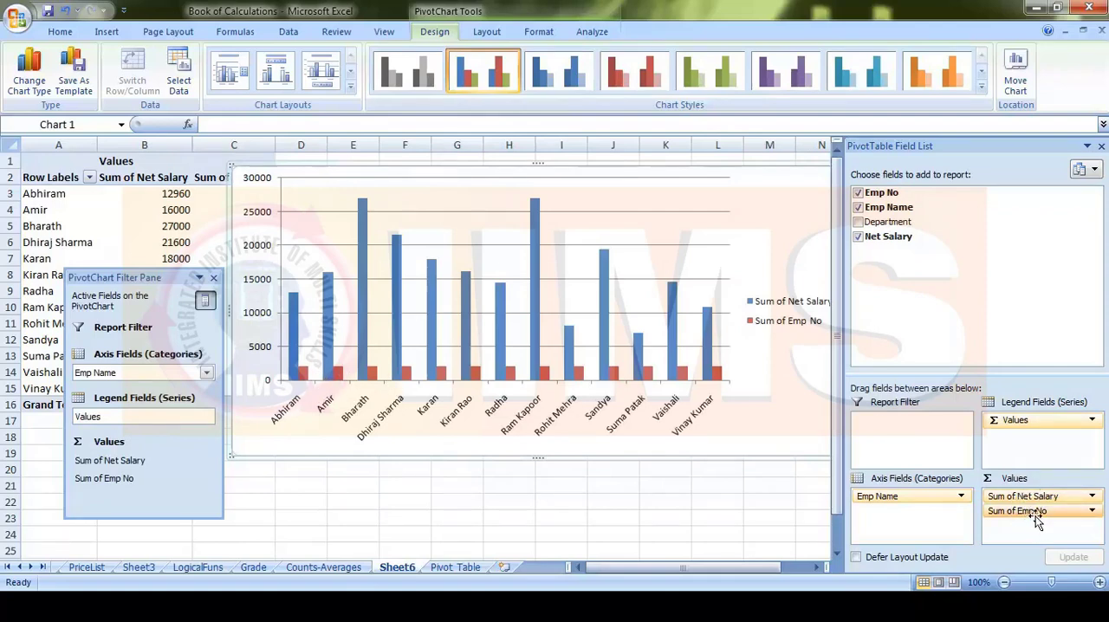
drag(1032, 517, 906, 512)
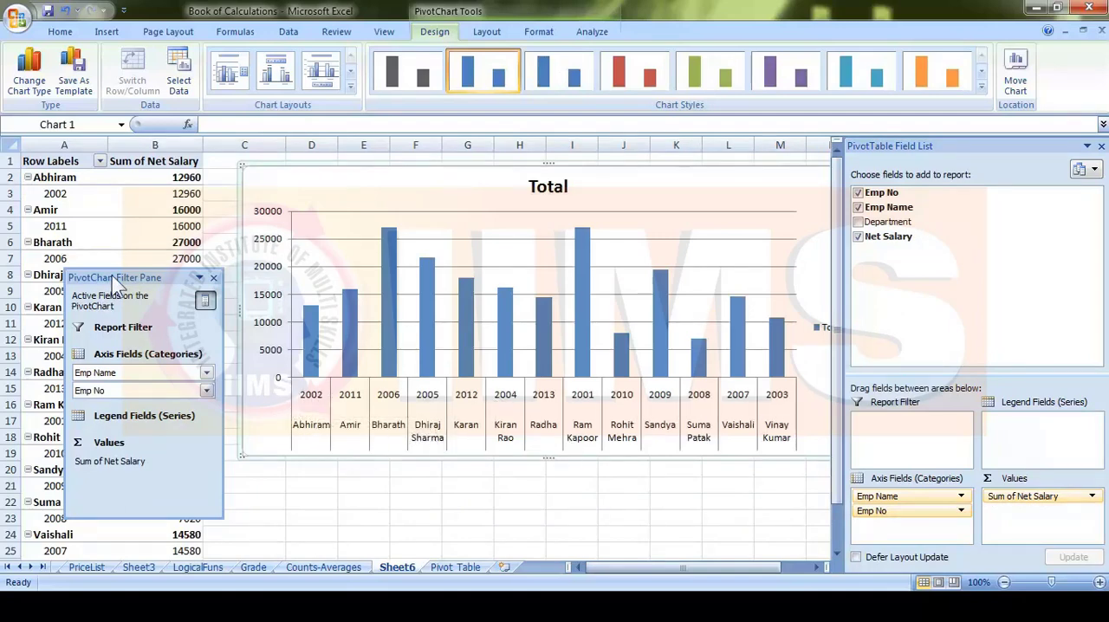
- Examine the filter and sort options for Emp Name and Emp No in the PivotChart Filter Pane
drag(119, 277, 357, 183)
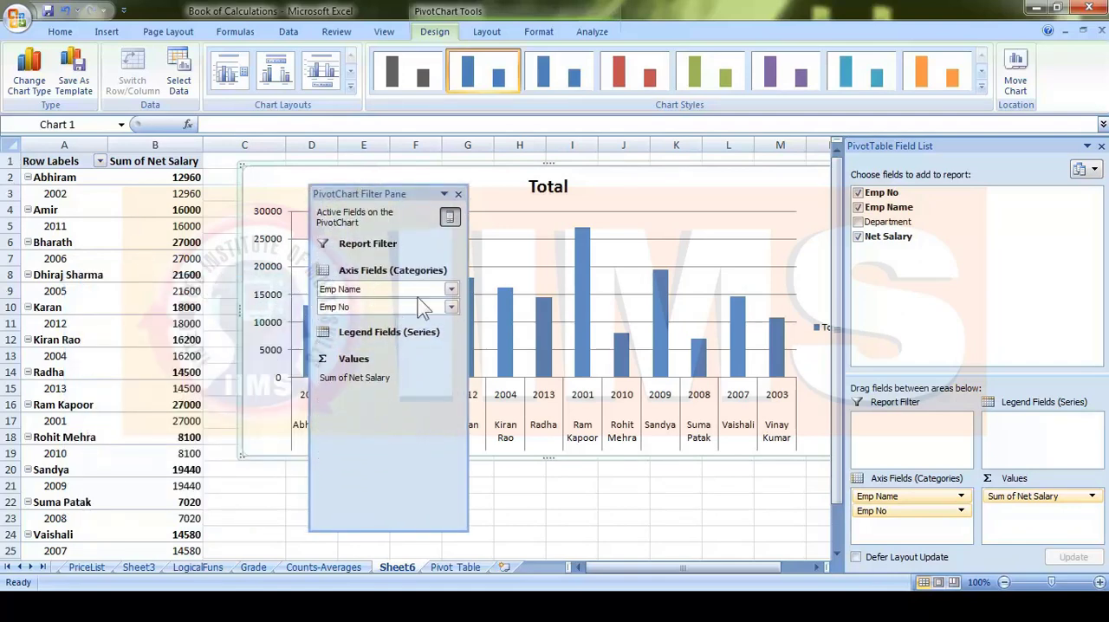
click(450, 290)
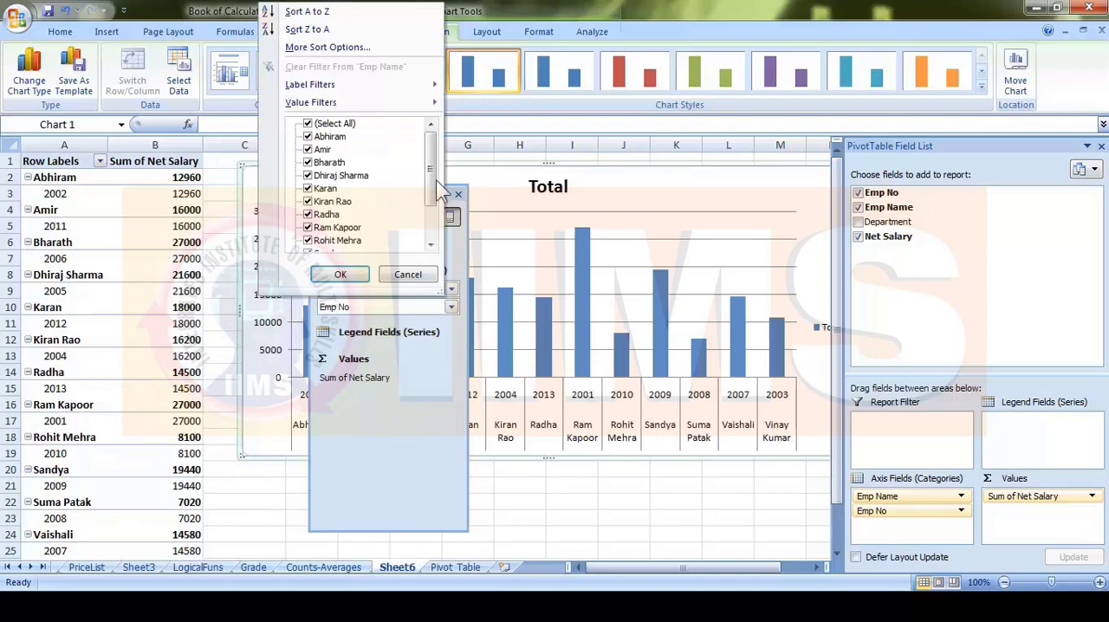
mouse_move(436, 180)
mouse_down()
mouse_move(433, 210)
mouse_move(435, 173)
mouse_up()
click(451, 307)
click(451, 306)
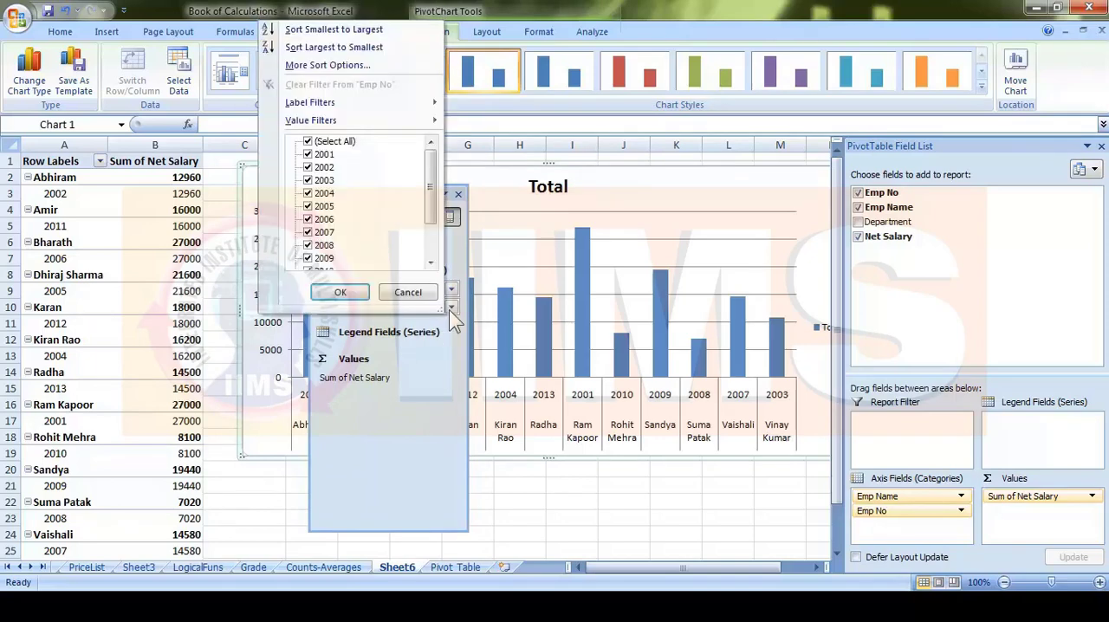
click(408, 382)
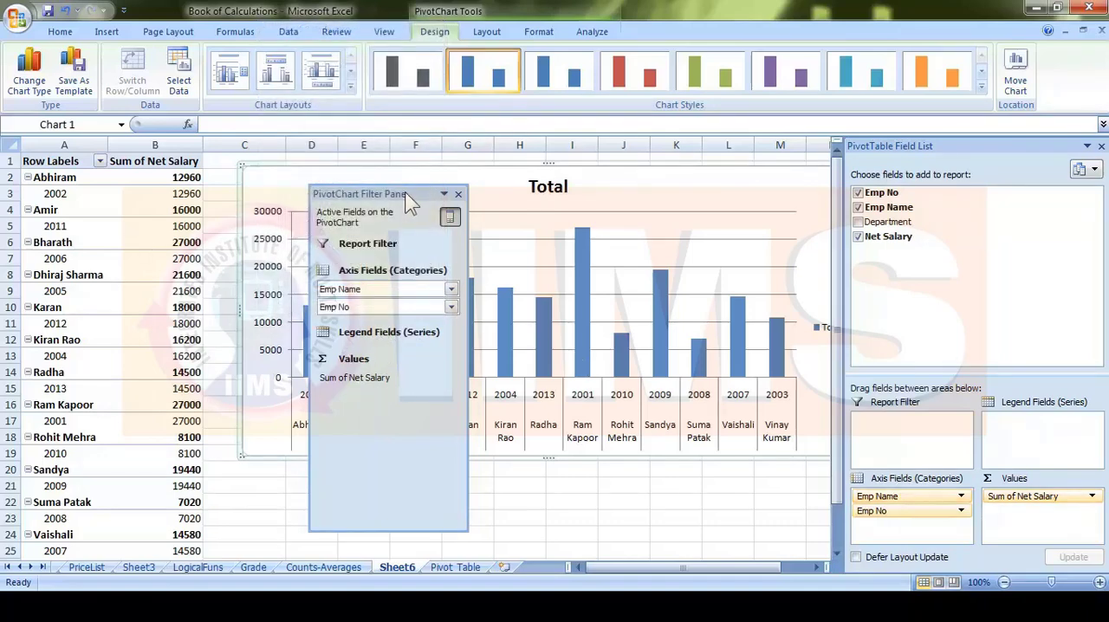
- Move the PivotChart Filter Pane off the chart, and look over the chart's layout and design options
drag(409, 195, 140, 186)
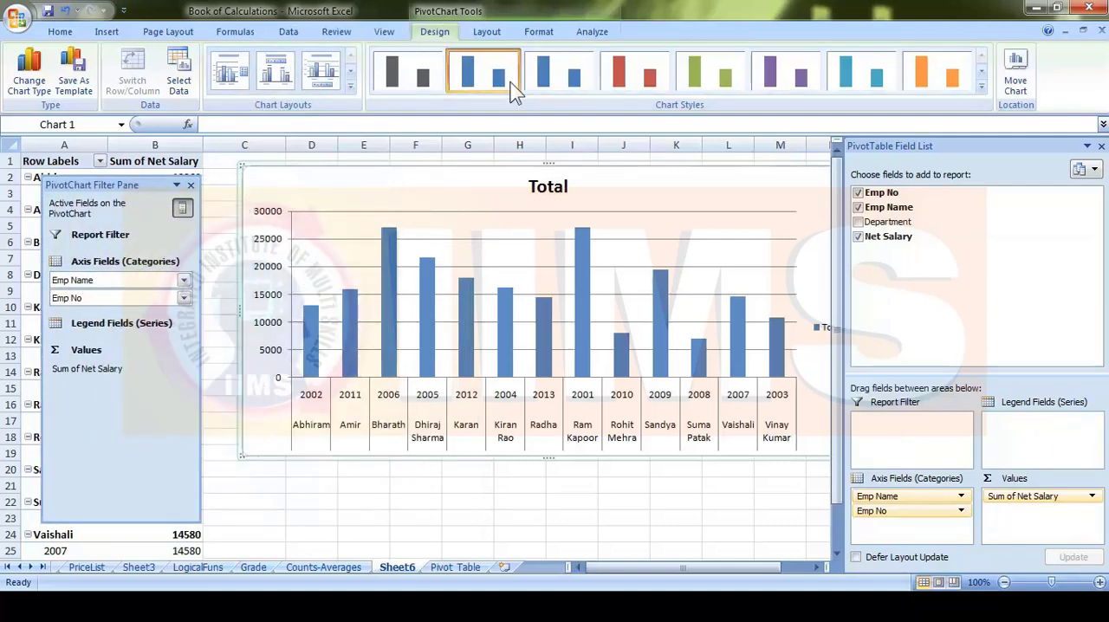
click(480, 31)
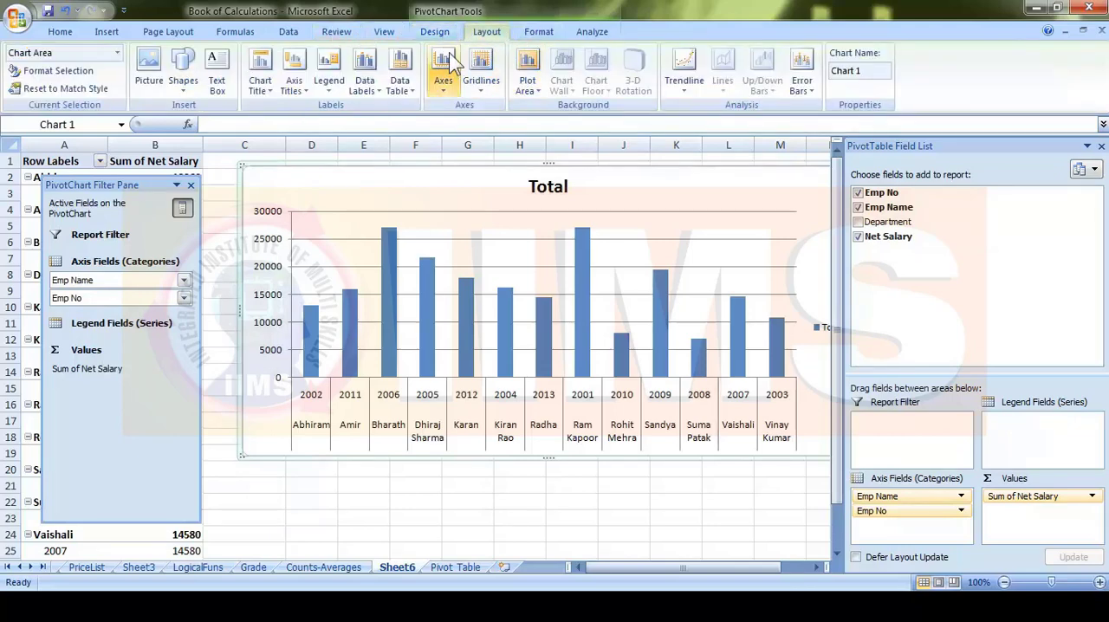
click(436, 32)
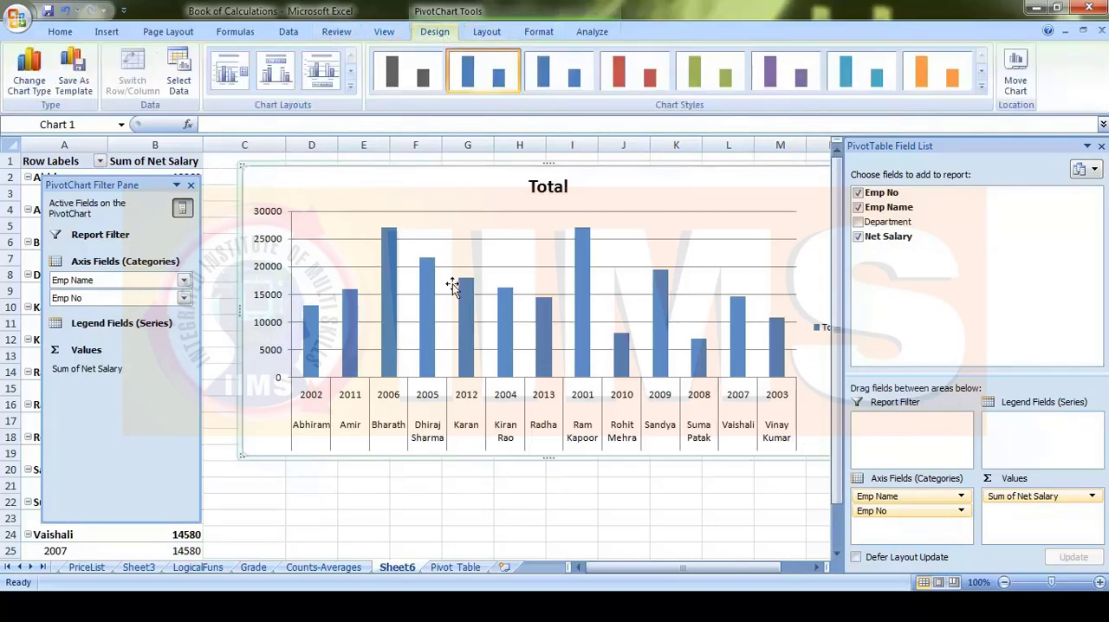